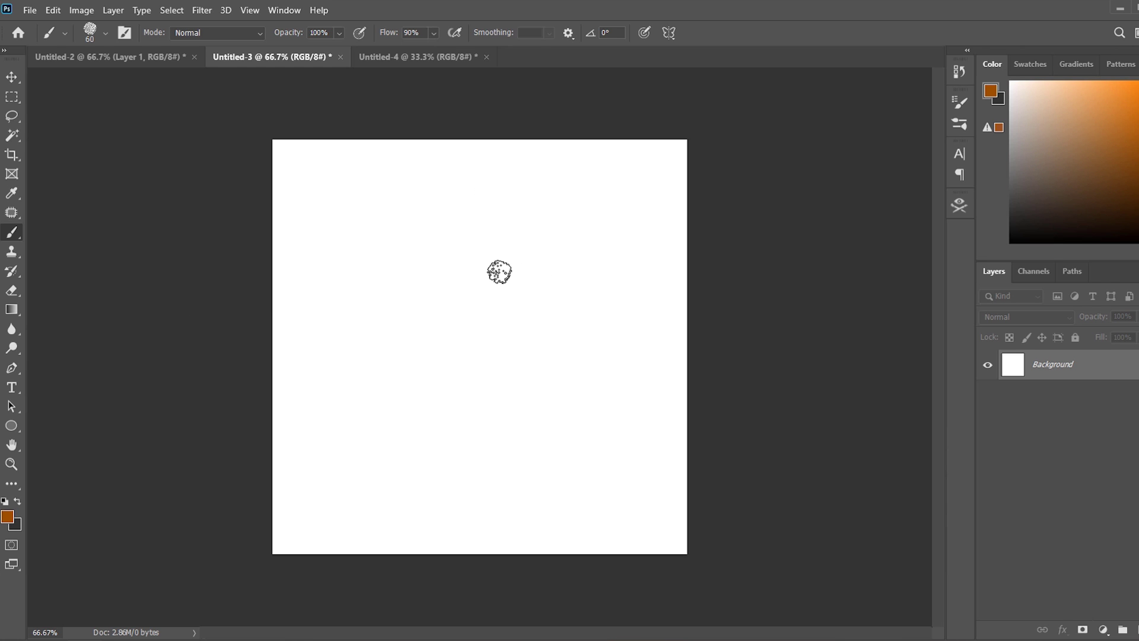
# Convert the Background into a regular layer and add a new empty layer above it.
pyautogui.doubleClick(1089, 372)
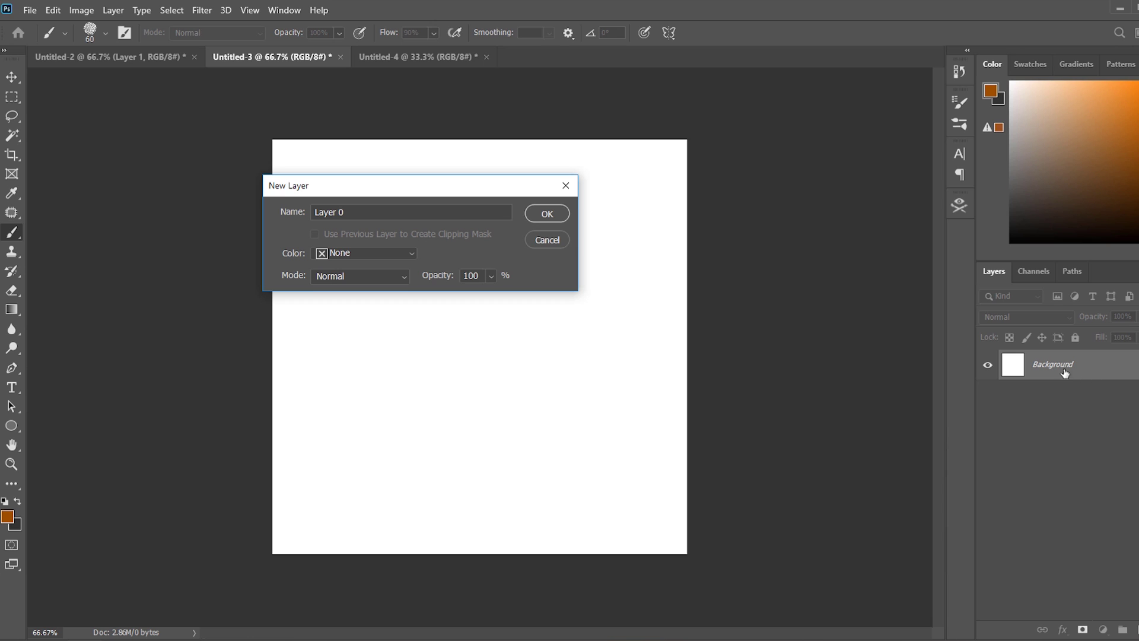
pyautogui.click(554, 214)
pyautogui.hotkey('ctrl', 'shift', 'alt', 'n')
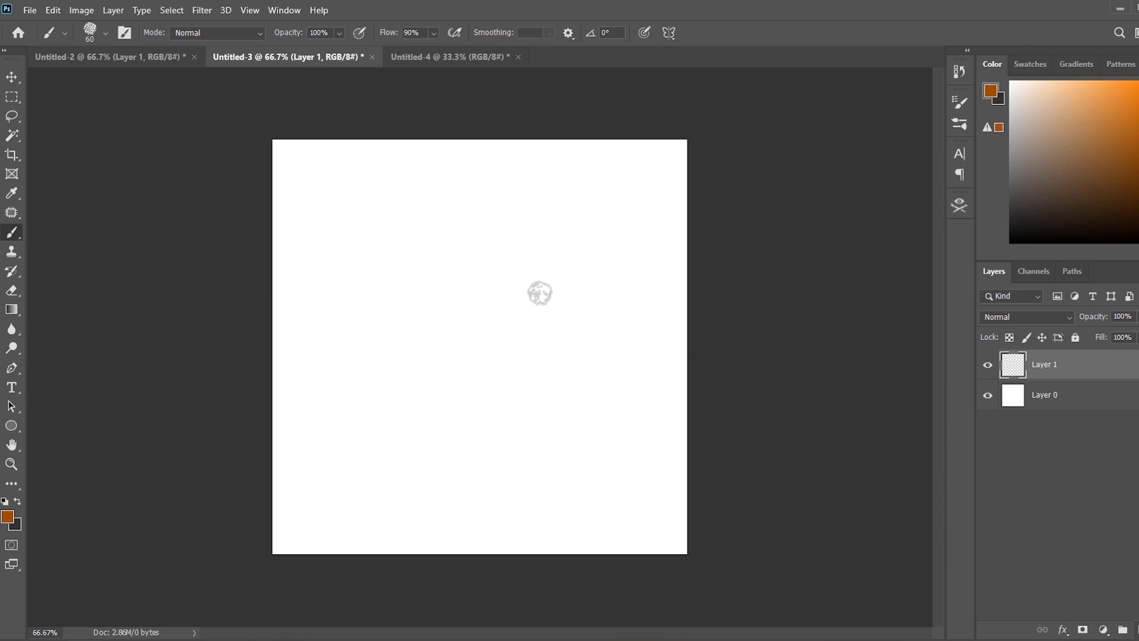
# Paint a solid brown, tilted block with rounded corners on the new layer using Kyle's Ultimate Pastel brush at 60 px.
pyautogui.rightClick(475, 274)
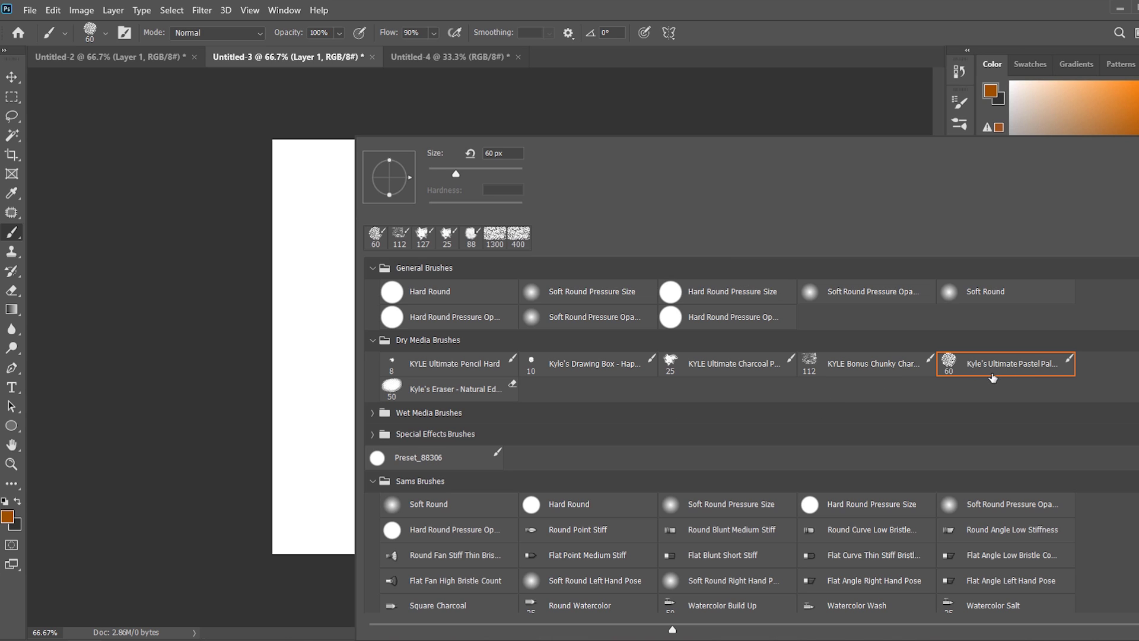
pyautogui.click(180, 315)
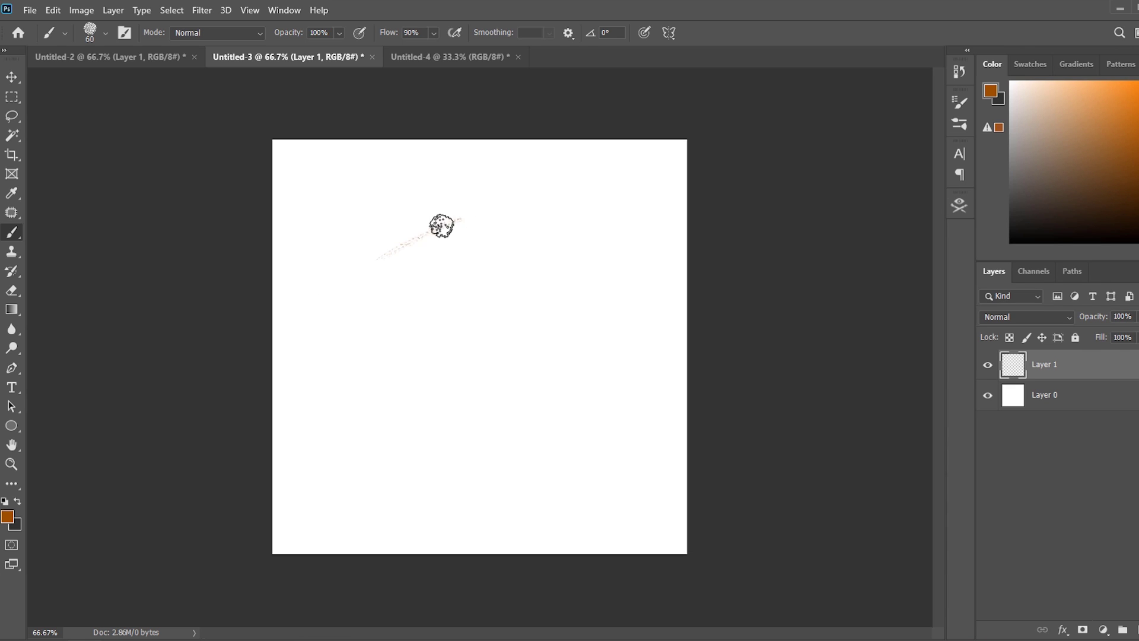
pyautogui.moveTo(442, 225)
pyautogui.mouseDown()
pyautogui.moveTo(346, 287)
pyautogui.moveTo(388, 273)
pyautogui.moveTo(363, 328)
pyautogui.moveTo(379, 386)
pyautogui.moveTo(440, 490)
pyautogui.moveTo(526, 517)
pyautogui.moveTo(623, 481)
pyautogui.moveTo(602, 389)
pyautogui.mouseUp()
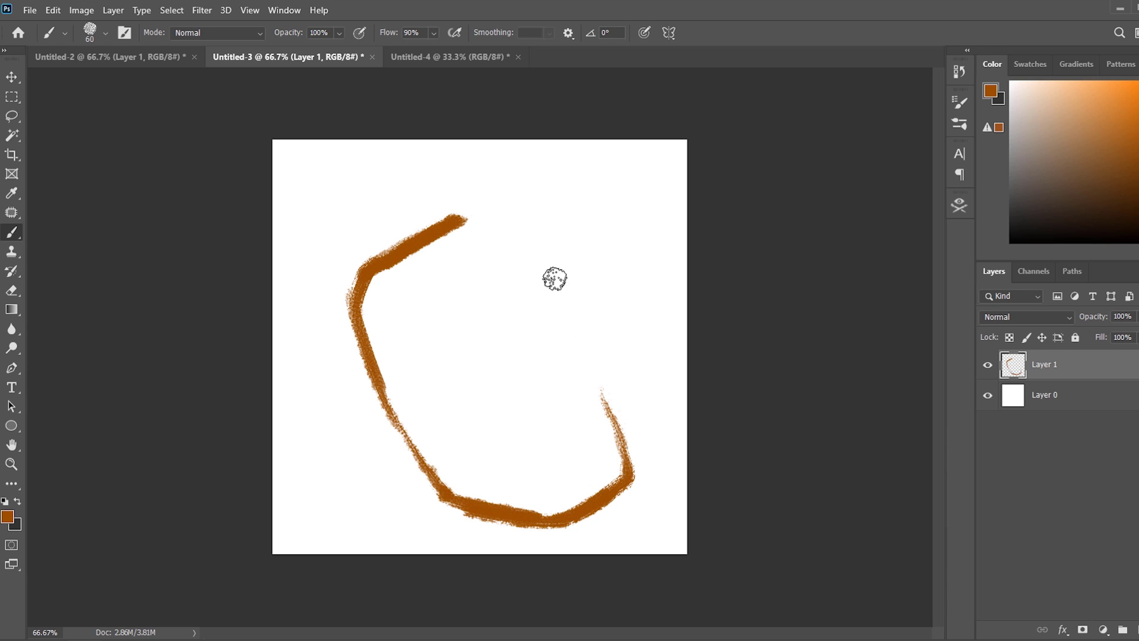
pyautogui.moveTo(465, 221)
pyautogui.mouseDown()
pyautogui.moveTo(527, 236)
pyautogui.moveTo(525, 221)
pyautogui.moveTo(604, 380)
pyautogui.moveTo(633, 474)
pyautogui.moveTo(589, 412)
pyautogui.moveTo(613, 423)
pyautogui.moveTo(542, 254)
pyautogui.moveTo(550, 287)
pyautogui.moveTo(511, 222)
pyautogui.moveTo(465, 224)
pyautogui.moveTo(422, 245)
pyautogui.moveTo(356, 298)
pyautogui.moveTo(390, 280)
pyautogui.moveTo(368, 304)
pyautogui.moveTo(367, 294)
pyautogui.moveTo(417, 437)
pyautogui.moveTo(399, 412)
pyautogui.moveTo(459, 500)
pyautogui.moveTo(417, 402)
pyautogui.moveTo(432, 354)
pyautogui.moveTo(414, 325)
pyautogui.moveTo(403, 352)
pyautogui.moveTo(423, 362)
pyautogui.moveTo(409, 379)
pyautogui.moveTo(396, 298)
pyautogui.moveTo(383, 296)
pyautogui.moveTo(441, 247)
pyautogui.moveTo(393, 286)
pyautogui.moveTo(497, 246)
pyautogui.moveTo(465, 302)
pyautogui.moveTo(479, 252)
pyautogui.moveTo(560, 352)
pyautogui.moveTo(589, 438)
pyautogui.moveTo(535, 302)
pyautogui.moveTo(535, 357)
pyautogui.moveTo(509, 331)
pyautogui.moveTo(476, 347)
pyautogui.moveTo(483, 310)
pyautogui.moveTo(495, 309)
pyautogui.moveTo(442, 398)
pyautogui.moveTo(542, 359)
pyautogui.moveTo(545, 376)
pyautogui.moveTo(497, 417)
pyautogui.moveTo(474, 458)
pyautogui.moveTo(473, 497)
pyautogui.moveTo(540, 508)
pyautogui.moveTo(497, 445)
pyautogui.moveTo(585, 474)
pyautogui.moveTo(572, 426)
pyautogui.mouseUp()
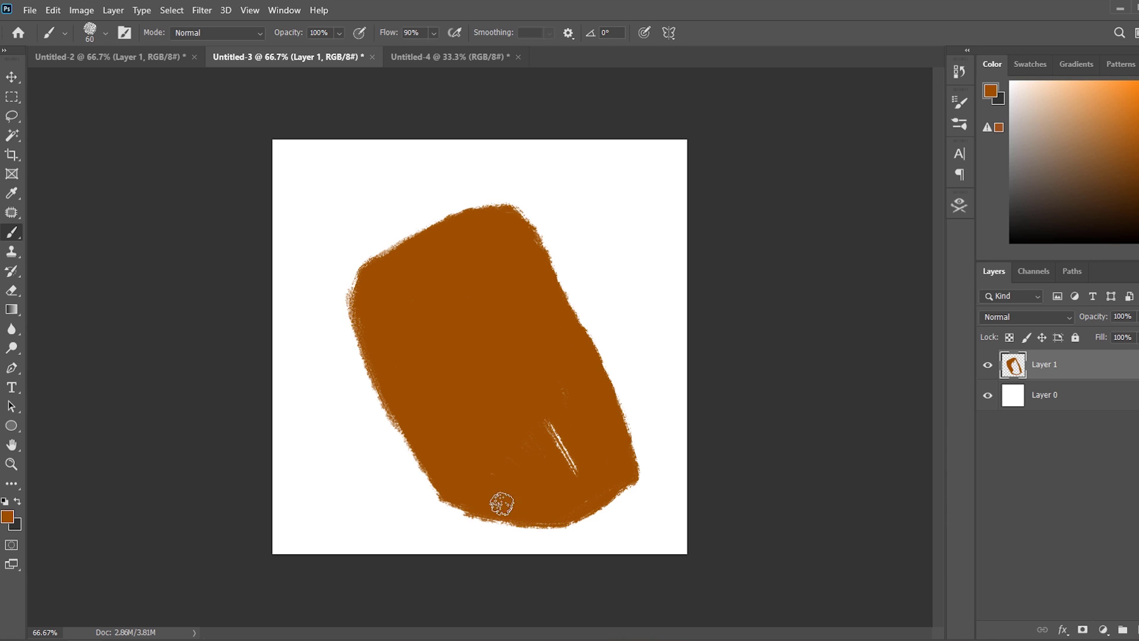
pyautogui.moveTo(572, 492); pyautogui.dragTo(585, 439)
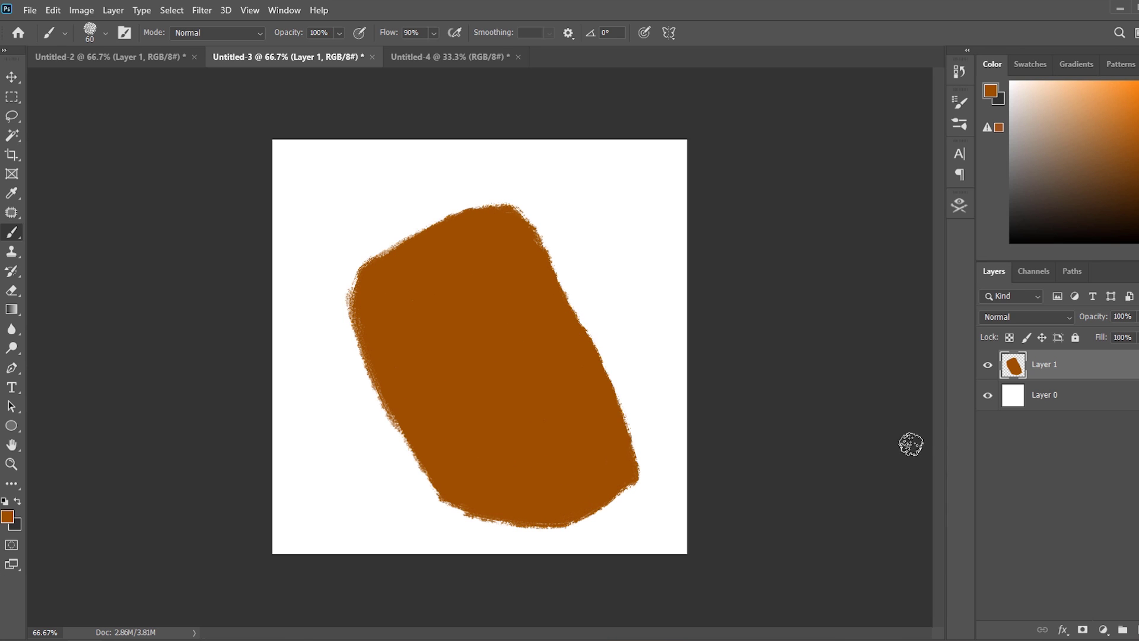
# Centre the painted block on the canvas at X 500 px, Y 500 px and hide the white Layer 0.
pyautogui.hotkey('ctrl', 't')
pyautogui.moveTo(550, 360); pyautogui.dragTo(547, 342)
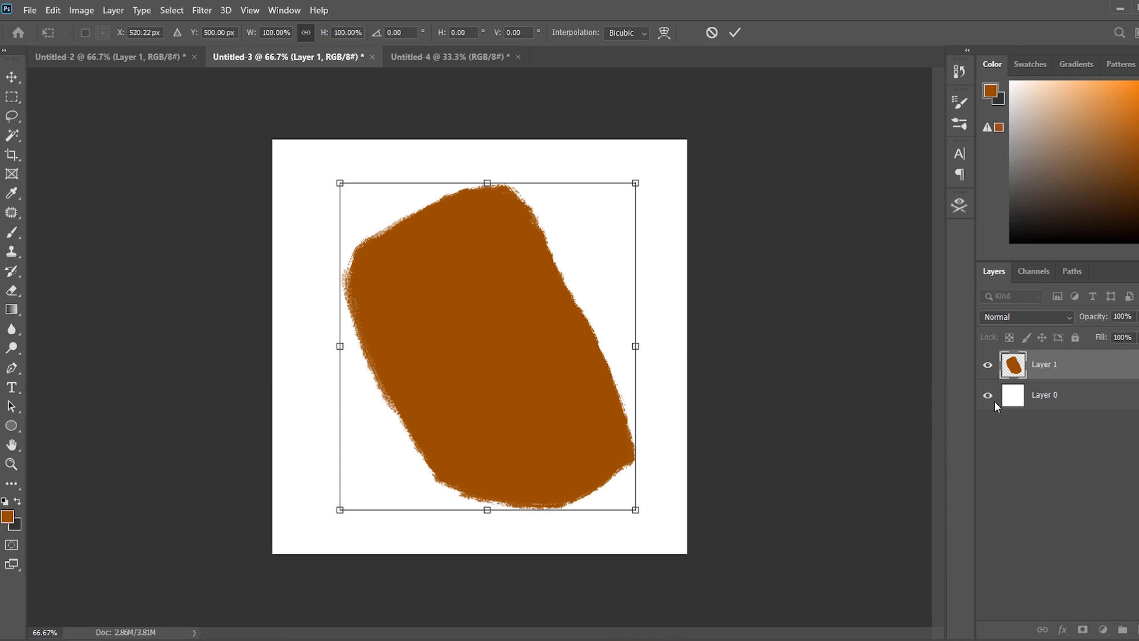
pyautogui.press('Return')
pyautogui.click(988, 397)
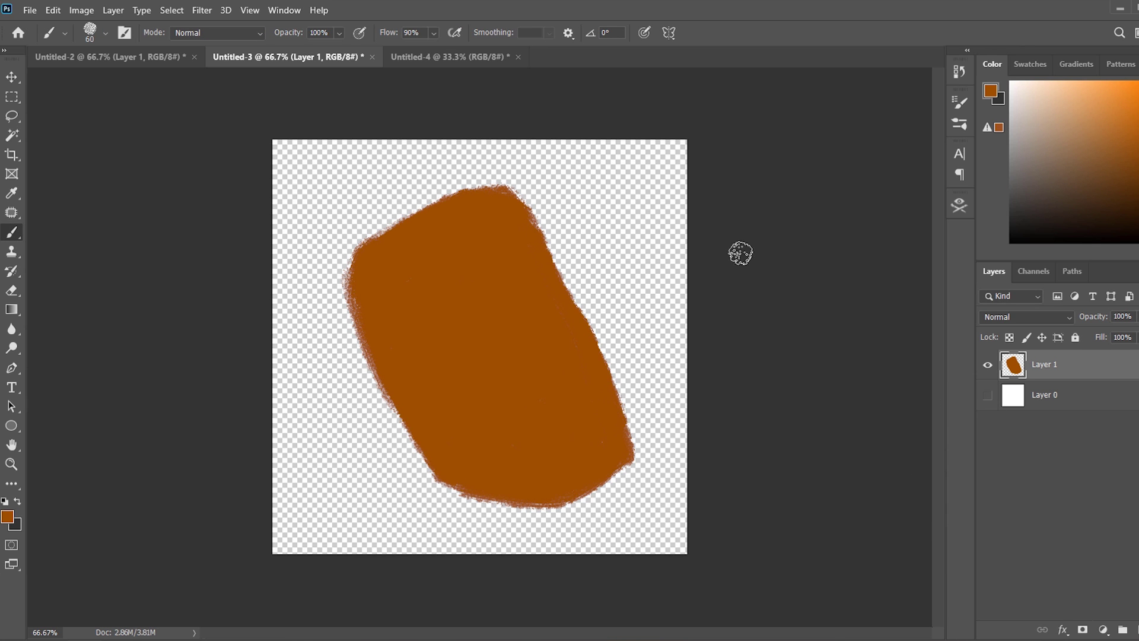
pyautogui.hotkey('ctrl', 't')
pyautogui.hotkey('shift', 'Left')
pyautogui.hotkey('shift', 'Left')
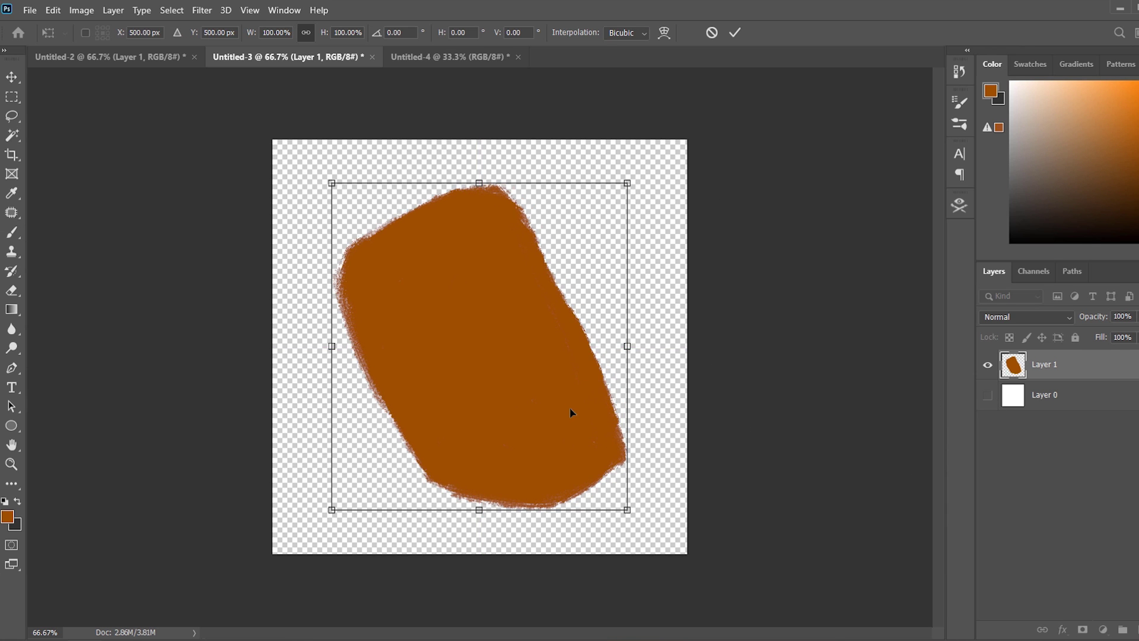
pyautogui.press('Return')
# Turn the painted block black by applying Hue/Saturation with Lightness at -100.
pyautogui.hotkey('ctrl', 'u')
pyautogui.moveTo(785, 258); pyautogui.dragTo(563, 259)
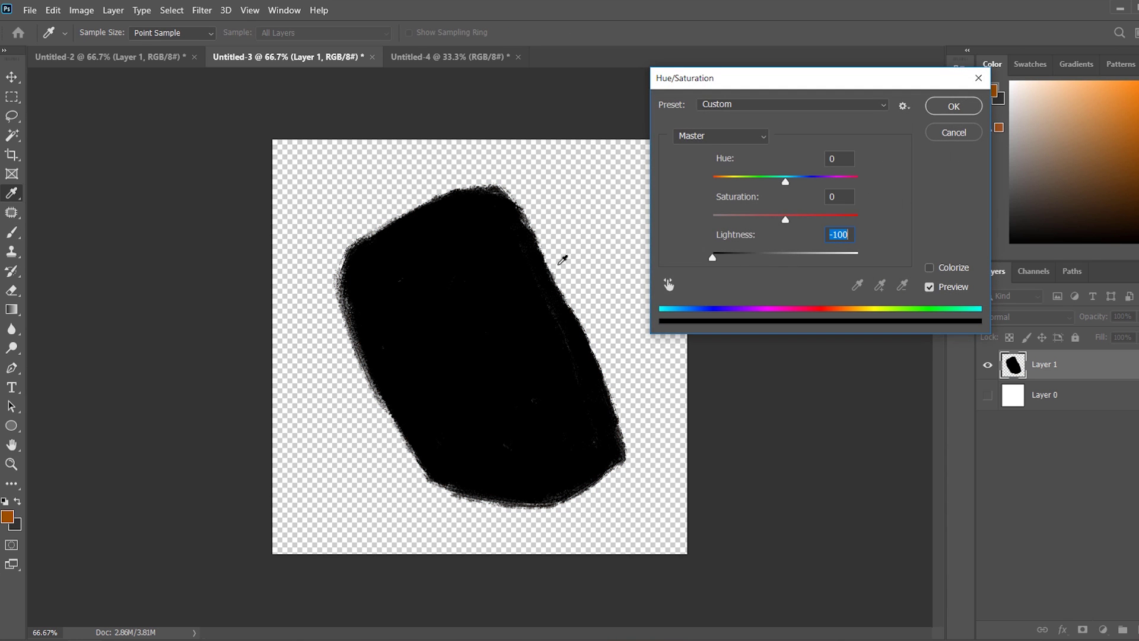
pyautogui.click(953, 108)
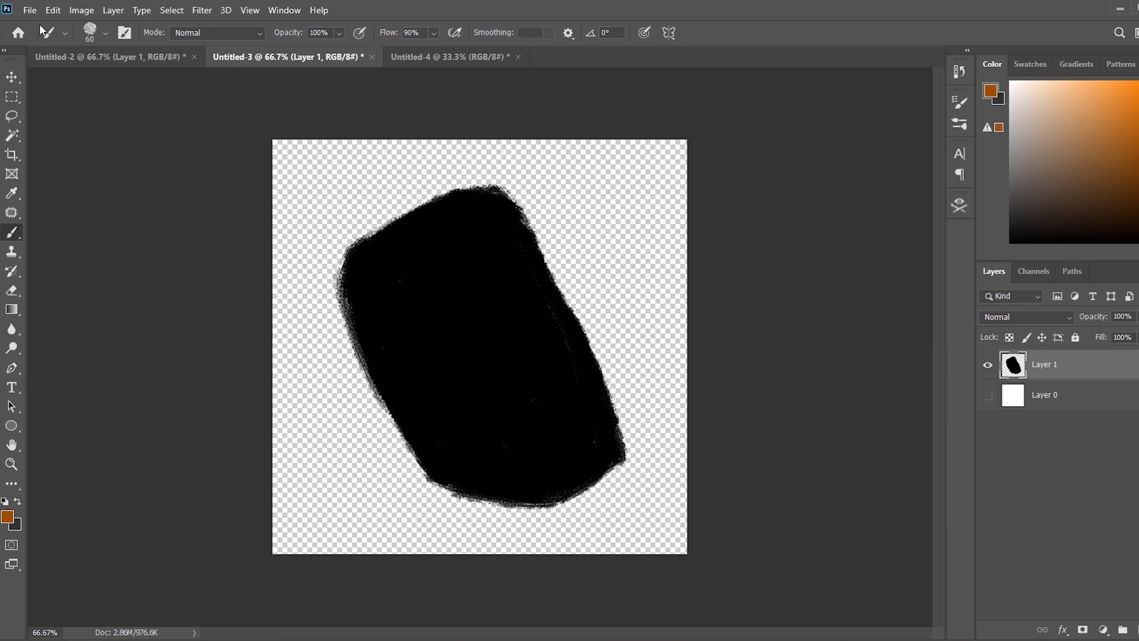
# Define the black shape as a new brush preset, keeping the default name.
pyautogui.click(53, 10)
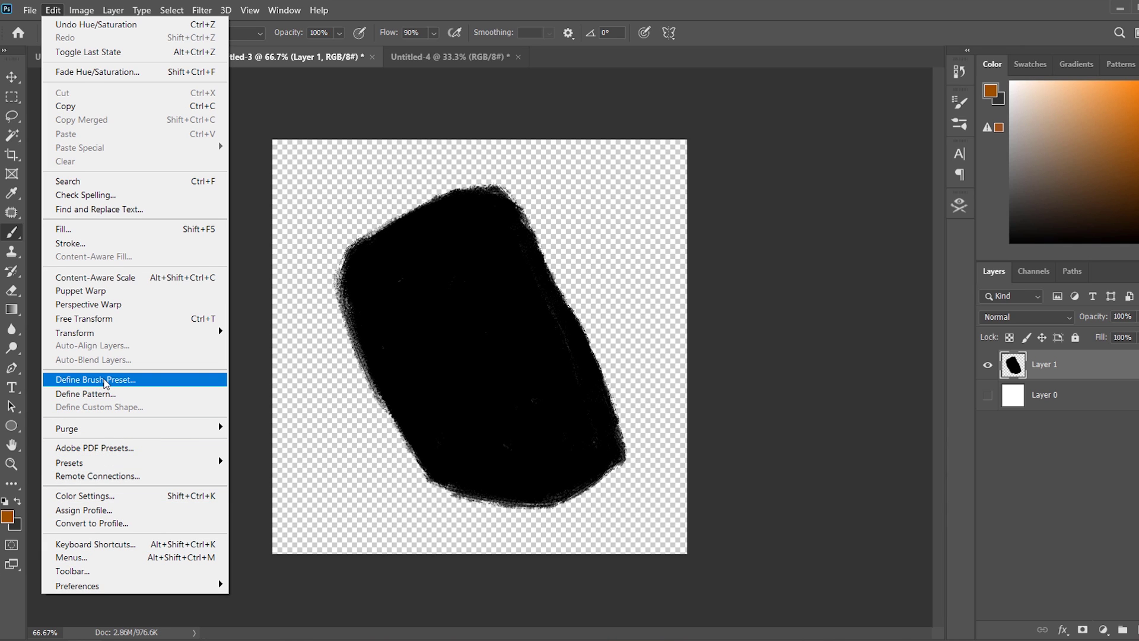
pyautogui.click(106, 381)
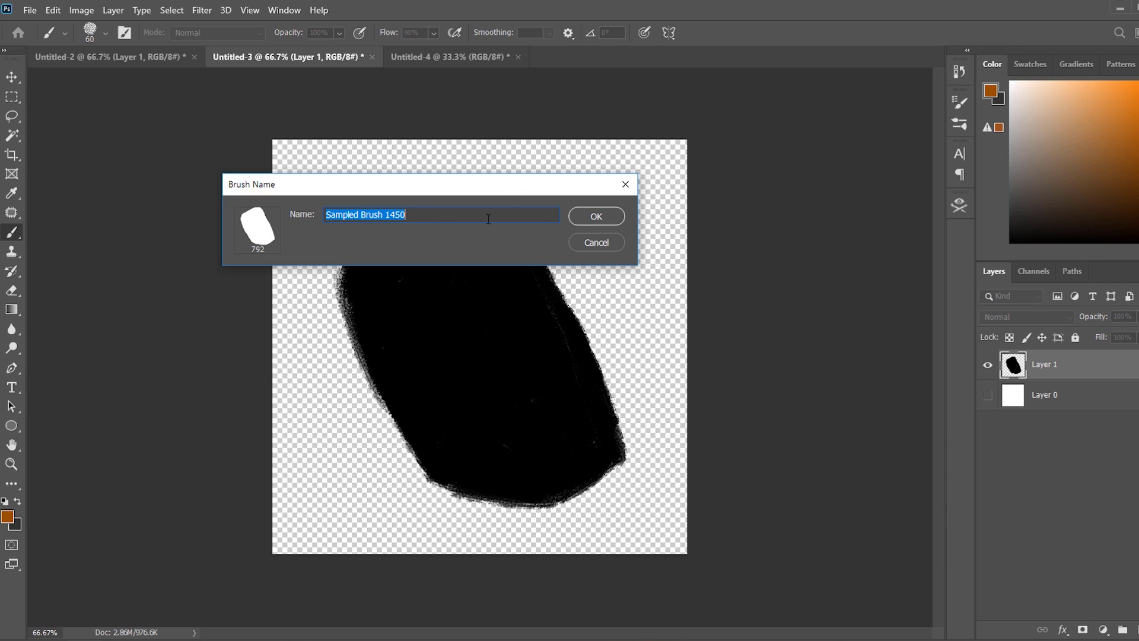
pyautogui.click(595, 216)
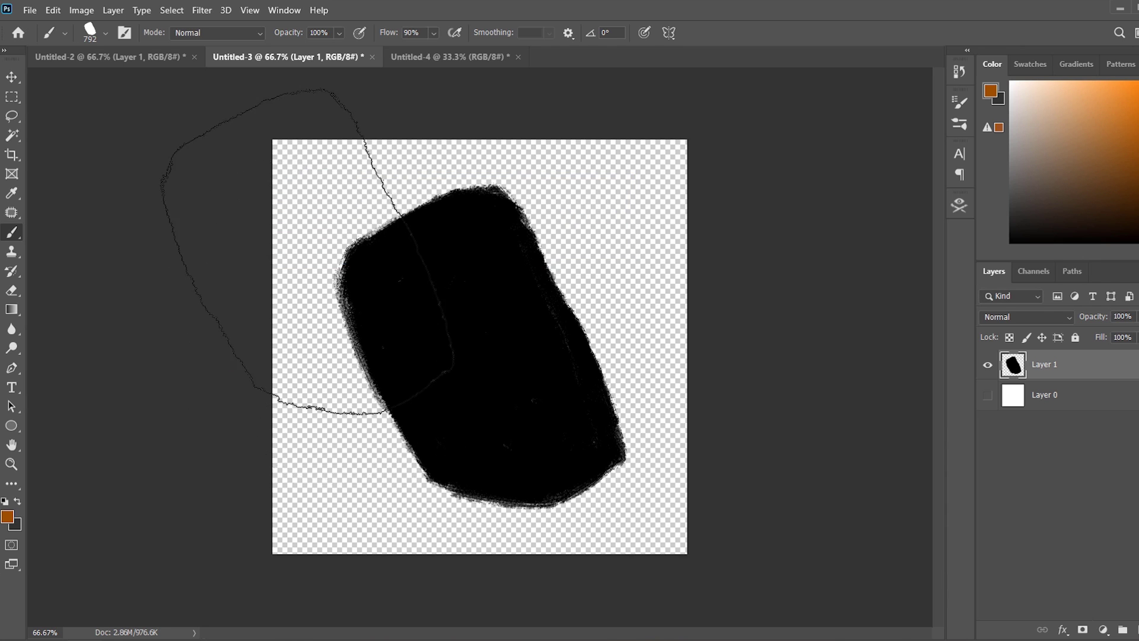
# Switch to the Untitled-4 document, reduce the brush size to 500 px and add a new layer.
pyautogui.click(466, 57)
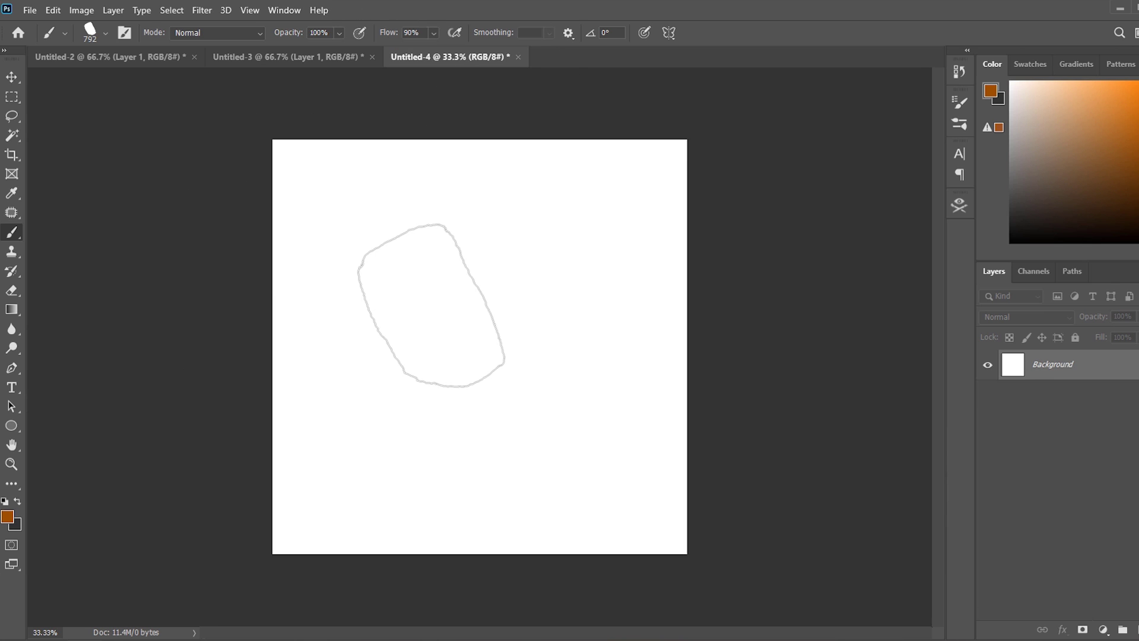
pyautogui.hotkey('ctrl', '+')
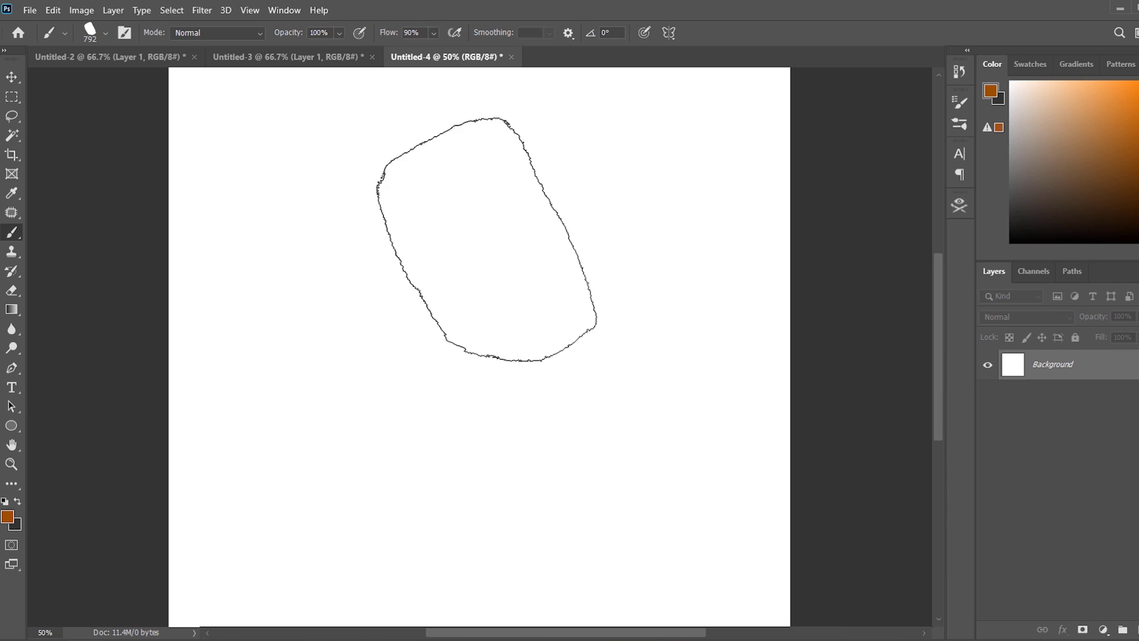
pyautogui.press('[')
pyautogui.press('[')
pyautogui.press('[')
pyautogui.click(1122, 629)
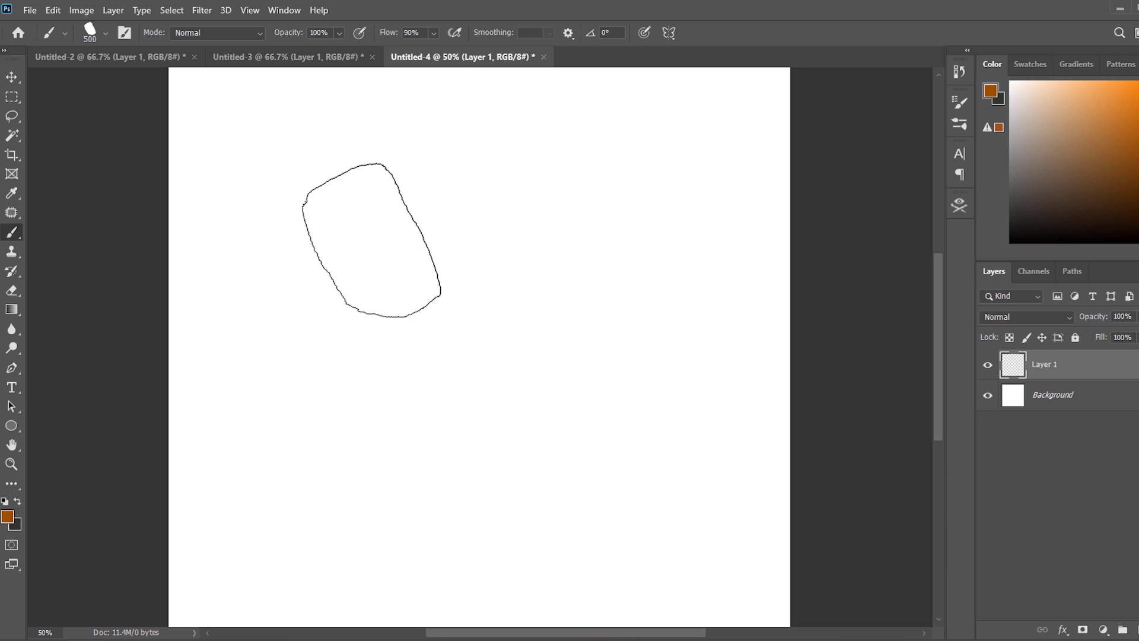
# Try the new brush at 250 px with overlapping diagonal brown strokes, adding lighter brown strokes over the middle.
pyautogui.press('[')
pyautogui.press('[')
pyautogui.press('[')
pyautogui.press('[')
pyautogui.press('[')
pyautogui.press('[')
pyautogui.moveTo(379, 237)
pyautogui.mouseDown()
pyautogui.moveTo(333, 279)
pyautogui.moveTo(393, 419)
pyautogui.moveTo(503, 338)
pyautogui.moveTo(510, 249)
pyautogui.mouseUp()
pyautogui.moveTo(633, 158); pyautogui.dragTo(487, 231)
pyautogui.moveTo(595, 111); pyautogui.dragTo(409, 210)
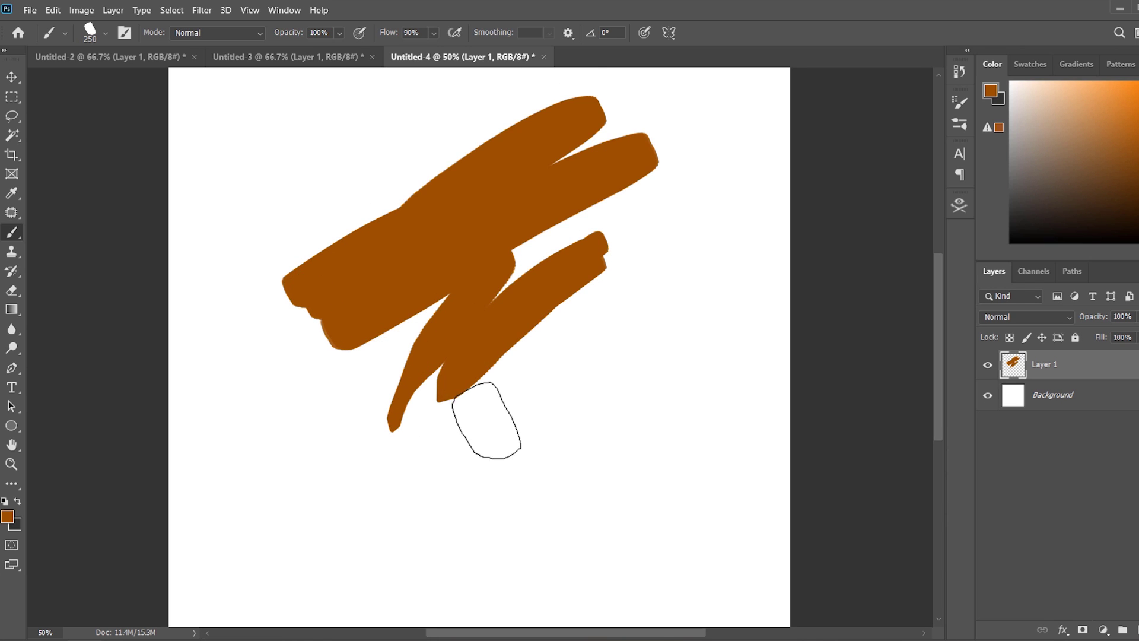
pyautogui.moveTo(488, 427)
pyautogui.mouseDown()
pyautogui.moveTo(646, 291)
pyautogui.moveTo(511, 483)
pyautogui.mouseUp()
pyautogui.moveTo(628, 424); pyautogui.dragTo(428, 505)
pyautogui.moveTo(439, 371); pyautogui.dragTo(356, 448)
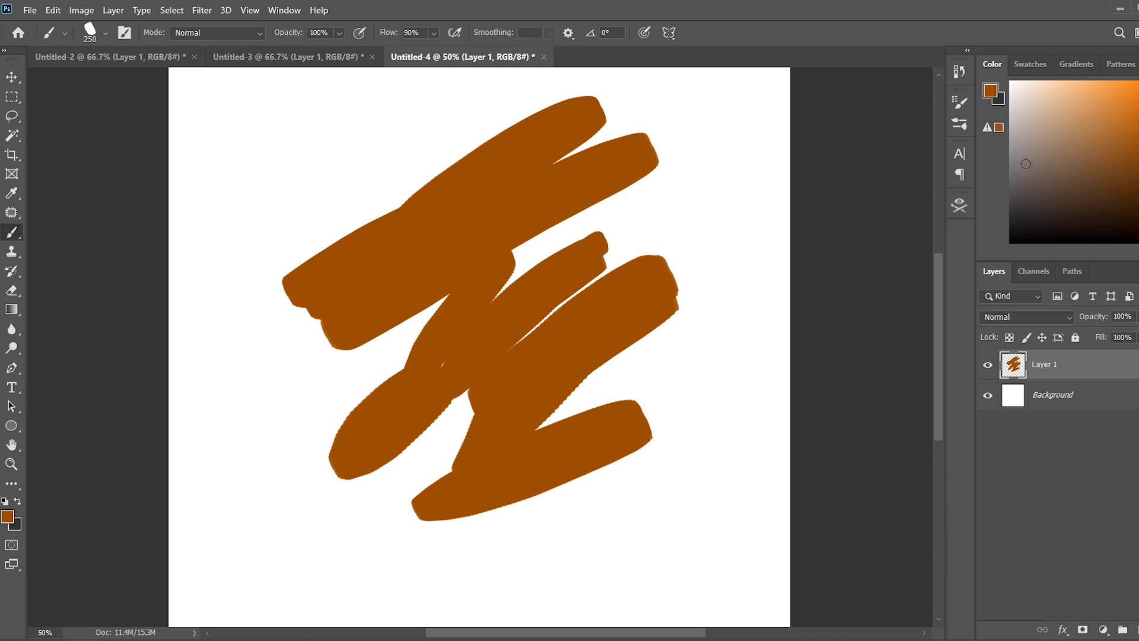
pyautogui.click(572, 293)
pyautogui.moveTo(445, 367)
pyautogui.mouseDown()
pyautogui.moveTo(537, 264)
pyautogui.moveTo(418, 296)
pyautogui.moveTo(480, 257)
pyautogui.moveTo(375, 417)
pyautogui.moveTo(466, 443)
pyautogui.moveTo(365, 459)
pyautogui.mouseUp()
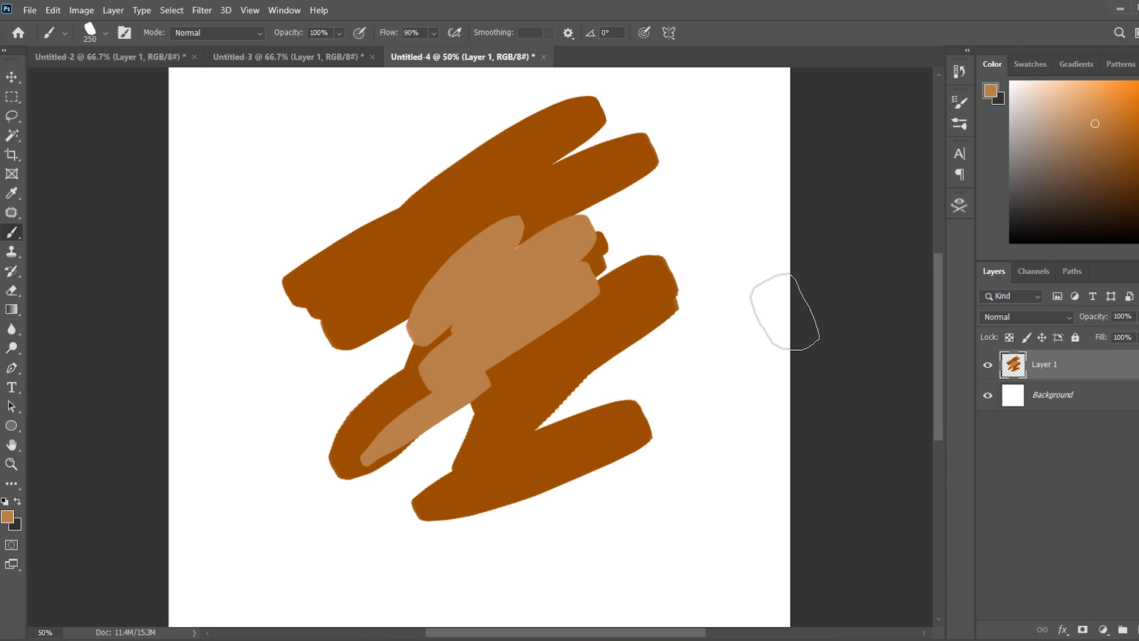
# Undo all the brown test strokes and the added layer in Untitled-4.
pyautogui.hotkey('ctrl', 'z')
pyautogui.hotkey('ctrl', 'z')
pyautogui.hotkey('ctrl', 'z')
pyautogui.hotkey('ctrl', 'z')
pyautogui.hotkey('ctrl', 'z')
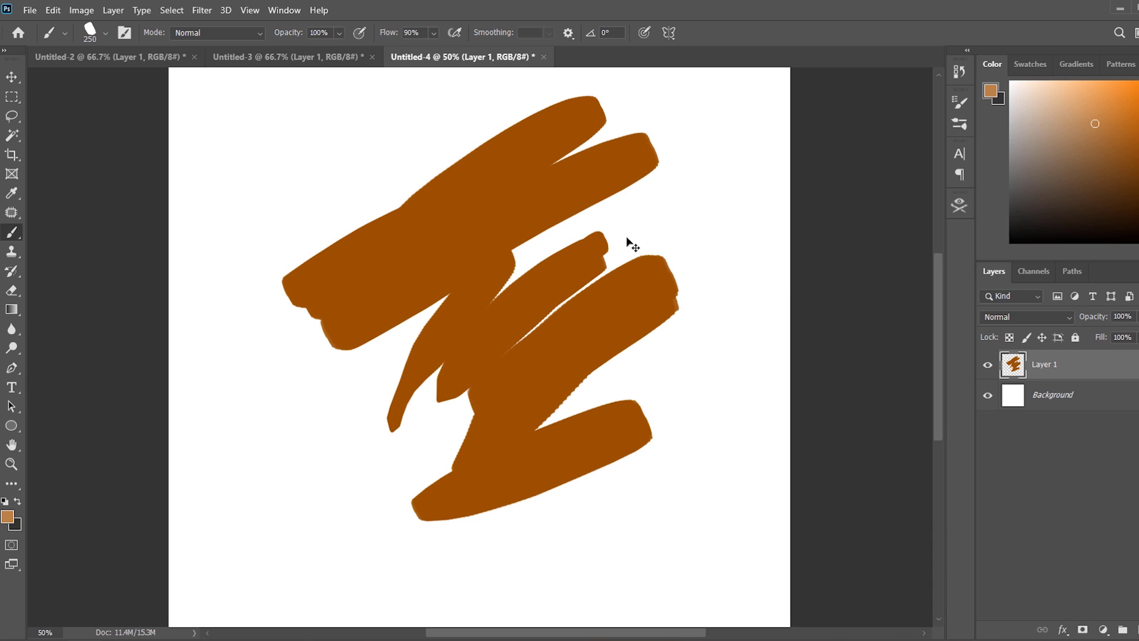
pyautogui.hotkey('ctrl', 'z')
pyautogui.hotkey('ctrl', 'z')
pyautogui.hotkey('ctrl', 'z')
pyautogui.hotkey('ctrl', 'z')
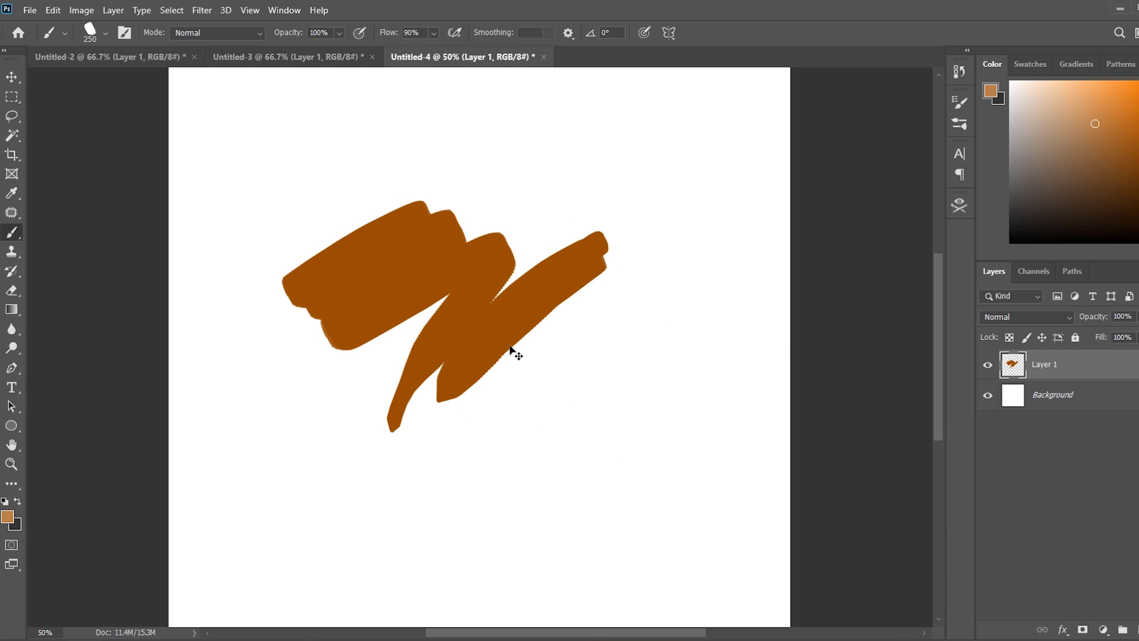
pyautogui.hotkey('ctrl', 'z')
pyautogui.hotkey('ctrl', 'z')
pyautogui.hotkey('ctrl', 'z')
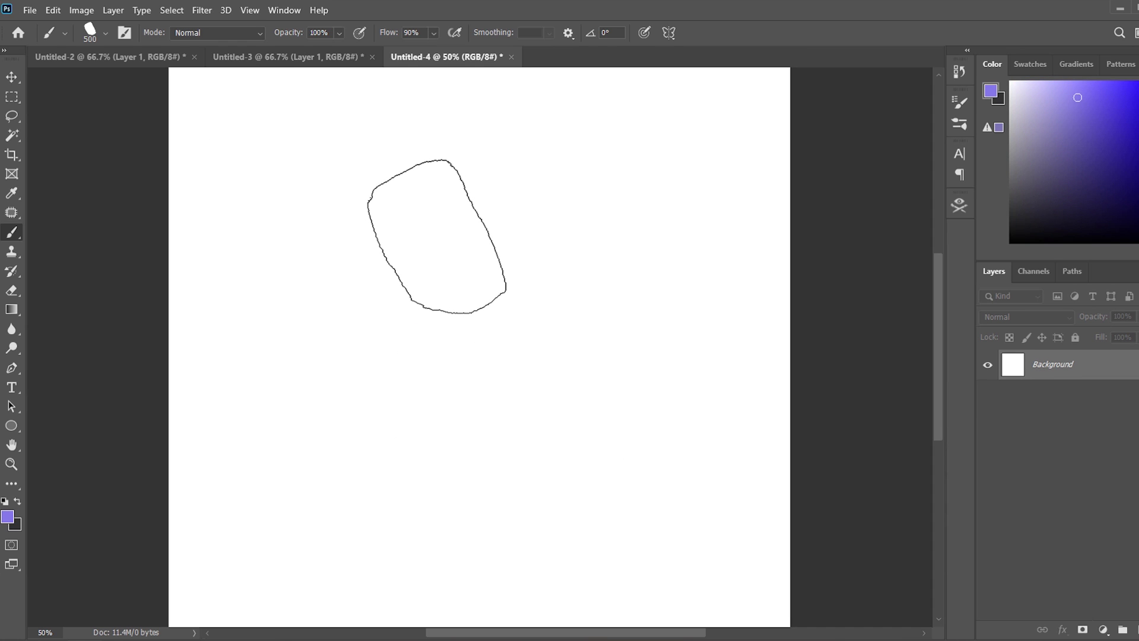
# Reduce the brush size to 300 px and show the Shape Dynamics options in the brush settings.
pyautogui.press('[')
pyautogui.press('[')
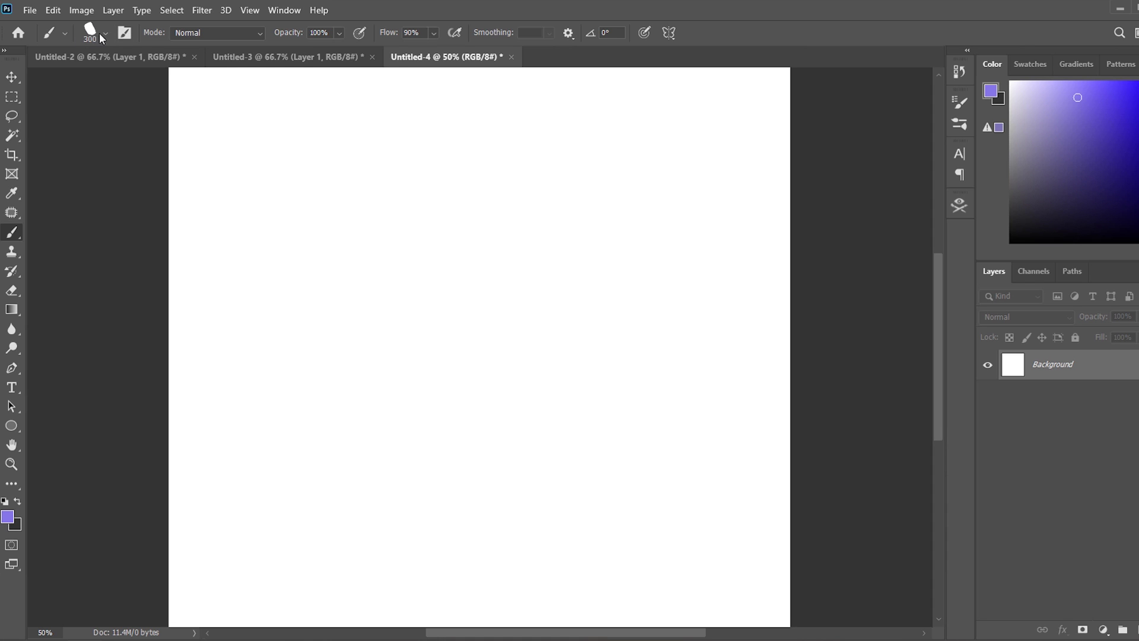
pyautogui.click(125, 34)
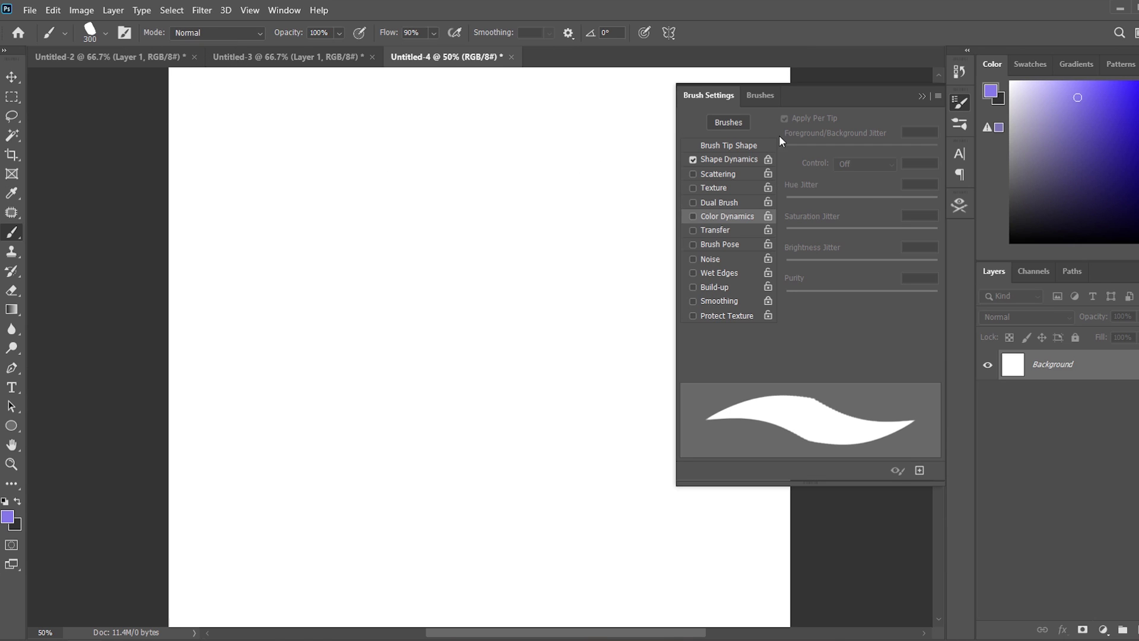
pyautogui.click(739, 160)
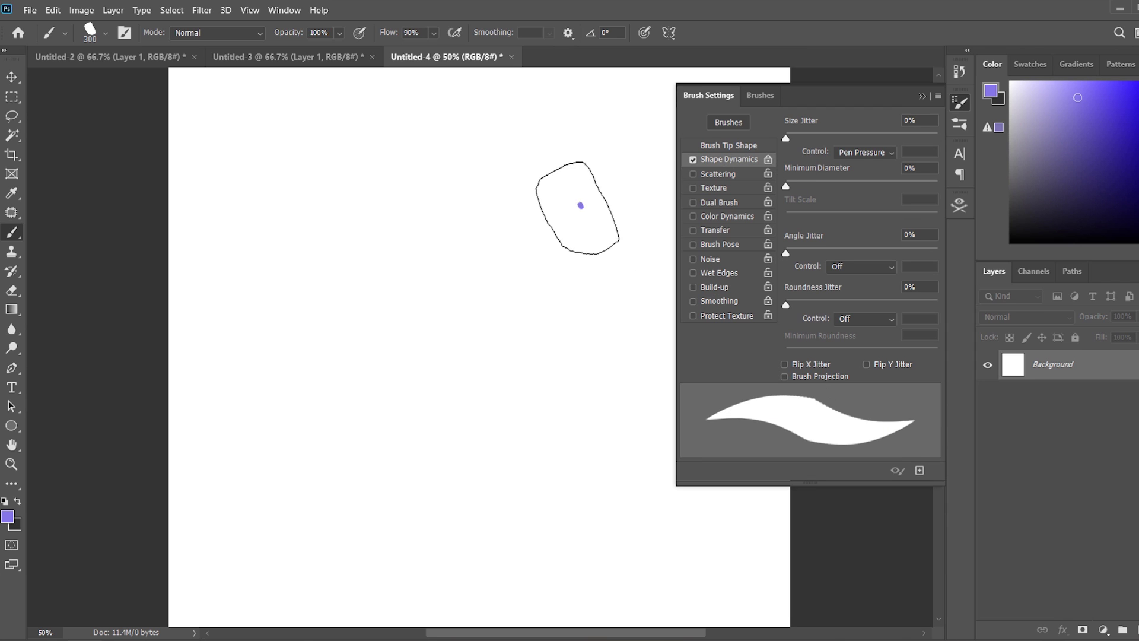
# Test the pen-pressure size control with repeated diagonal purple strokes on the Background, undoing each one.
pyautogui.moveTo(576, 208)
pyautogui.mouseDown()
pyautogui.moveTo(483, 255)
pyautogui.moveTo(330, 382)
pyautogui.moveTo(261, 495)
pyautogui.mouseUp()
pyautogui.hotkey('ctrl', 'z')
pyautogui.moveTo(584, 196)
pyautogui.mouseDown()
pyautogui.moveTo(351, 339)
pyautogui.moveTo(293, 400)
pyautogui.moveTo(230, 528)
pyautogui.mouseUp()
pyautogui.hotkey('ctrl', 'z')
pyautogui.moveTo(584, 187)
pyautogui.mouseDown()
pyautogui.moveTo(534, 215)
pyautogui.moveTo(224, 526)
pyautogui.mouseUp()
pyautogui.hotkey('ctrl', 'z')
pyautogui.moveTo(589, 185)
pyautogui.mouseDown()
pyautogui.moveTo(407, 292)
pyautogui.moveTo(280, 483)
pyautogui.mouseUp()
pyautogui.hotkey('ctrl', 'z')
pyautogui.click(553, 193)
pyautogui.moveTo(553, 193); pyautogui.dragTo(242, 548)
pyautogui.hotkey('ctrl', 'z')
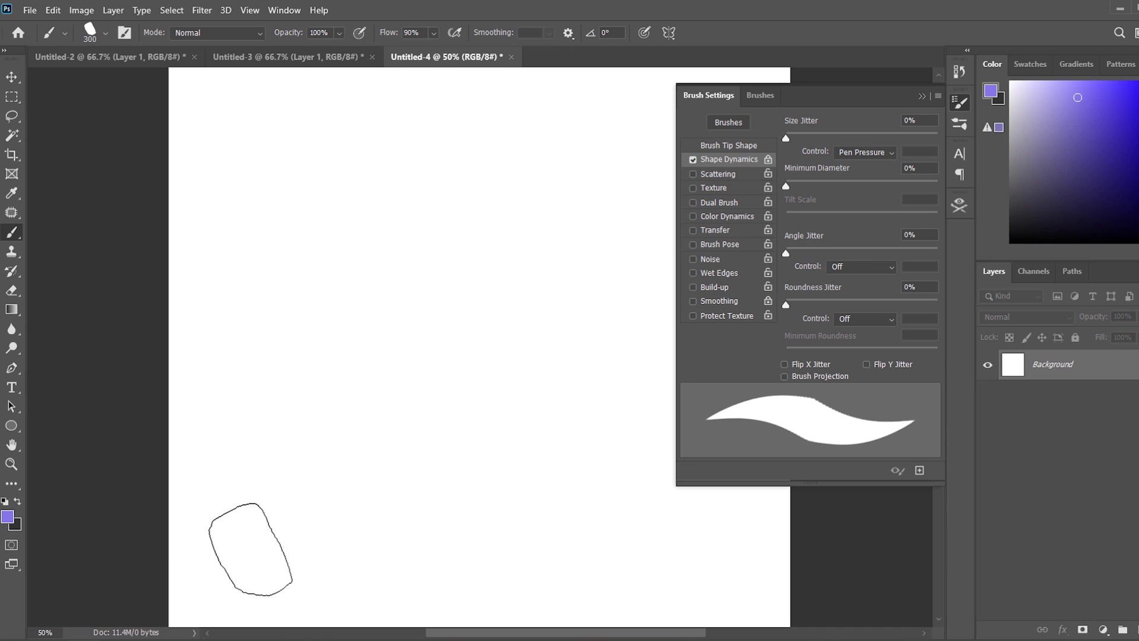
pyautogui.moveTo(570, 196)
pyautogui.mouseDown()
pyautogui.moveTo(483, 240)
pyautogui.moveTo(276, 566)
pyautogui.mouseUp()
pyautogui.hotkey('ctrl', 'z')
pyautogui.moveTo(254, 499)
pyautogui.mouseDown()
pyautogui.moveTo(543, 214)
pyautogui.moveTo(305, 537)
pyautogui.mouseUp()
pyautogui.hotkey('ctrl', 'z')
pyautogui.hotkey('ctrl', 'z')
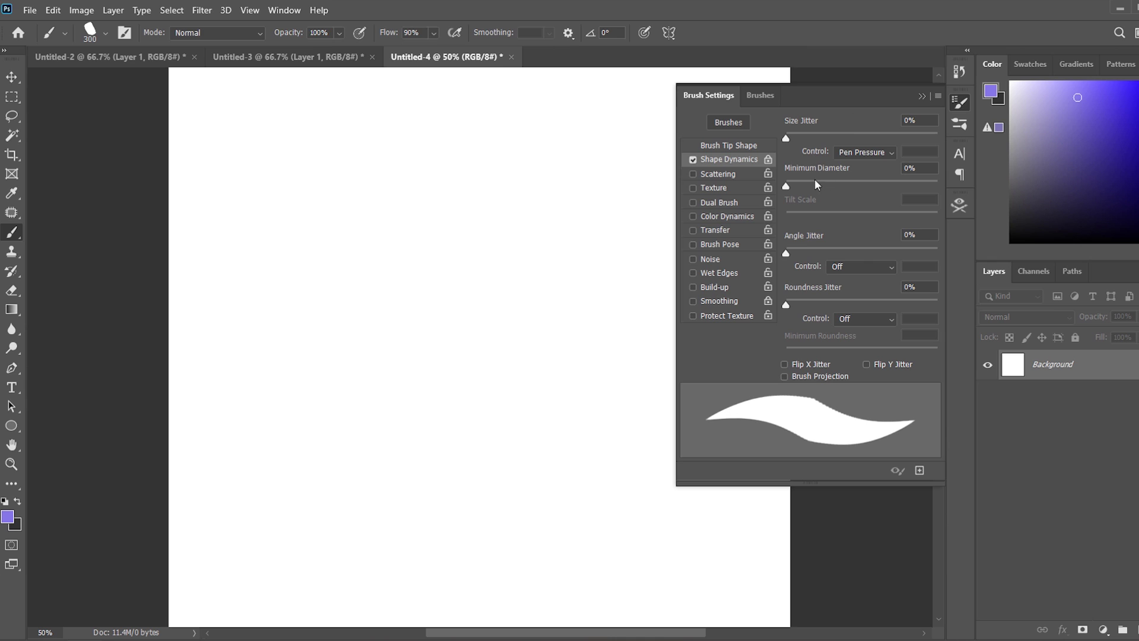
# Try a Minimum Diameter of 66% by painting broad, overlapping diagonal purple strokes.
pyautogui.moveTo(790, 182)
pyautogui.mouseDown()
pyautogui.moveTo(921, 180)
pyautogui.moveTo(816, 185)
pyautogui.moveTo(886, 184)
pyautogui.mouseUp()
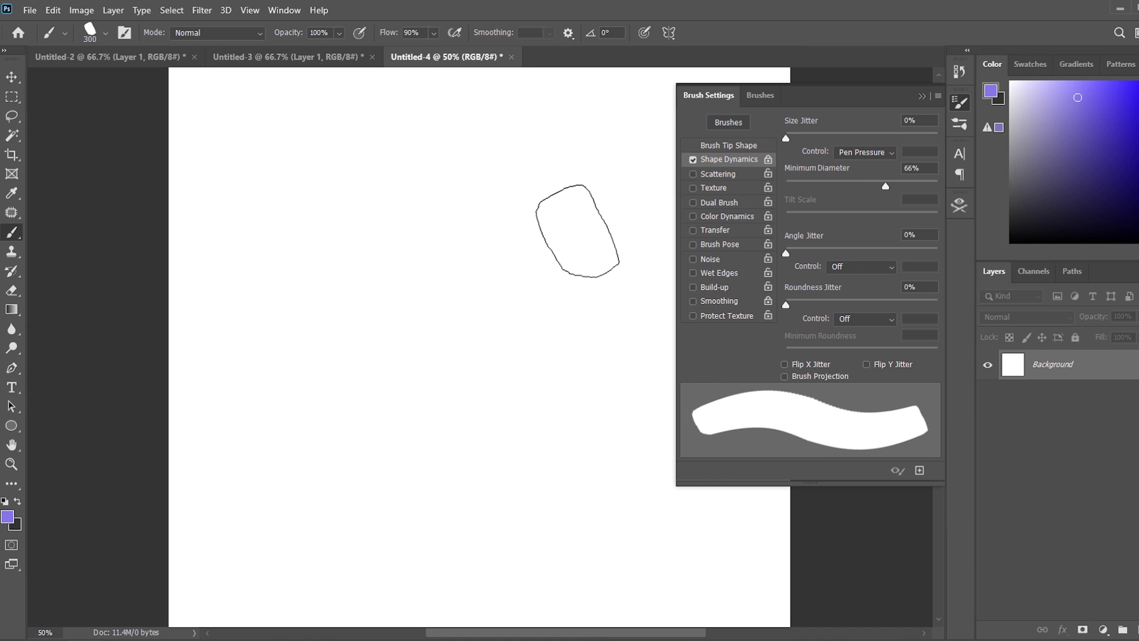
pyautogui.moveTo(580, 232); pyautogui.dragTo(415, 315)
pyautogui.moveTo(314, 427)
pyautogui.mouseDown()
pyautogui.moveTo(600, 165)
pyautogui.moveTo(279, 350)
pyautogui.mouseUp()
pyautogui.moveTo(509, 140); pyautogui.dragTo(279, 326)
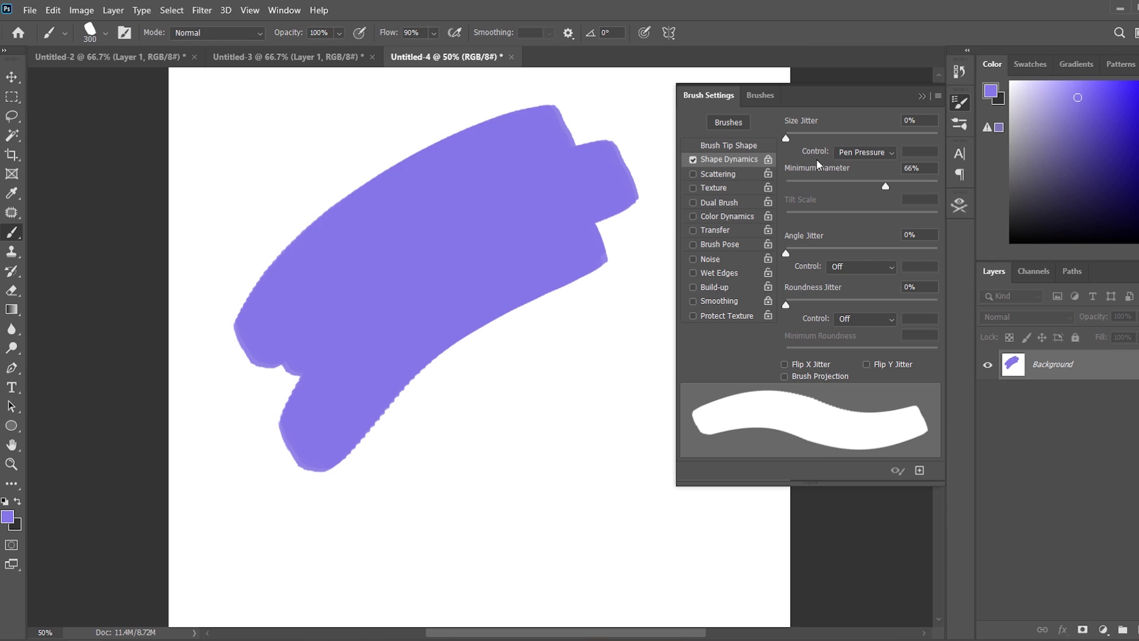
# Return the Minimum Diameter to 0%, try one short stroke and undo all the purple test strokes.
pyautogui.hotkey('ctrl', 'z')
pyautogui.moveTo(893, 178); pyautogui.dragTo(783, 185)
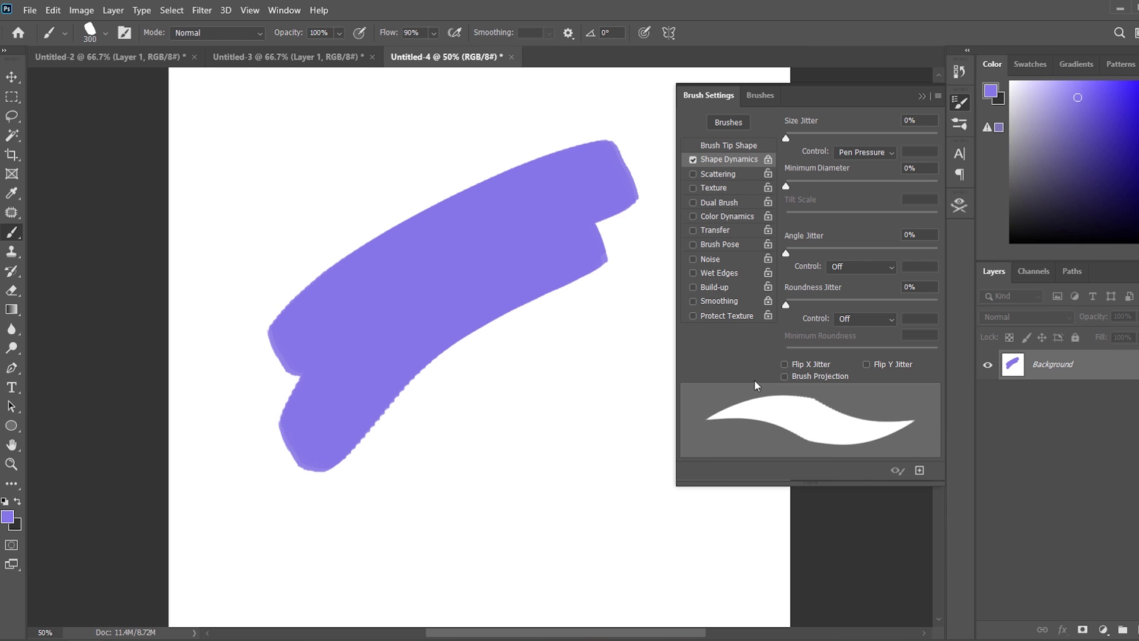
pyautogui.moveTo(542, 127); pyautogui.dragTo(415, 182)
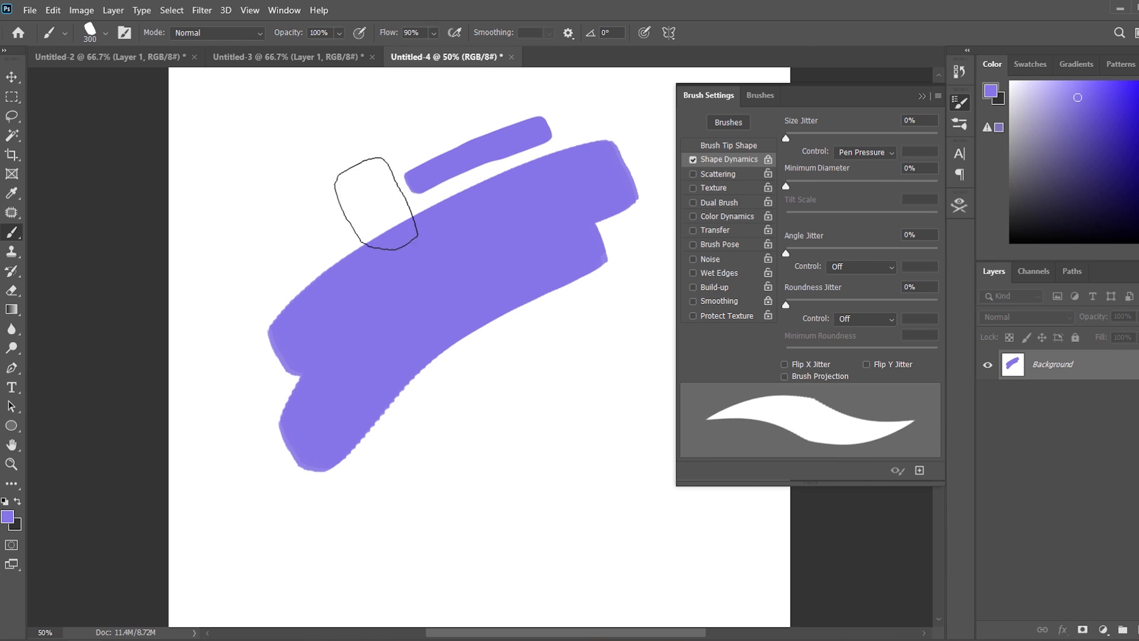
pyautogui.hotkey('ctrl', 'z')
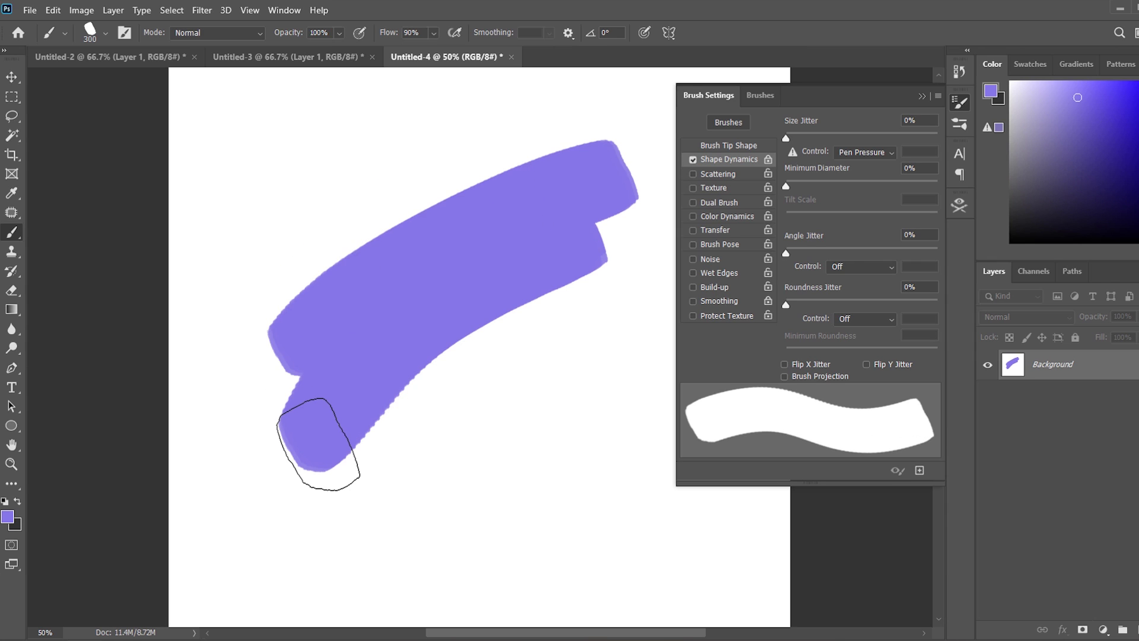
pyautogui.hotkey('ctrl', 'z')
pyautogui.hotkey('ctrl', 'z')
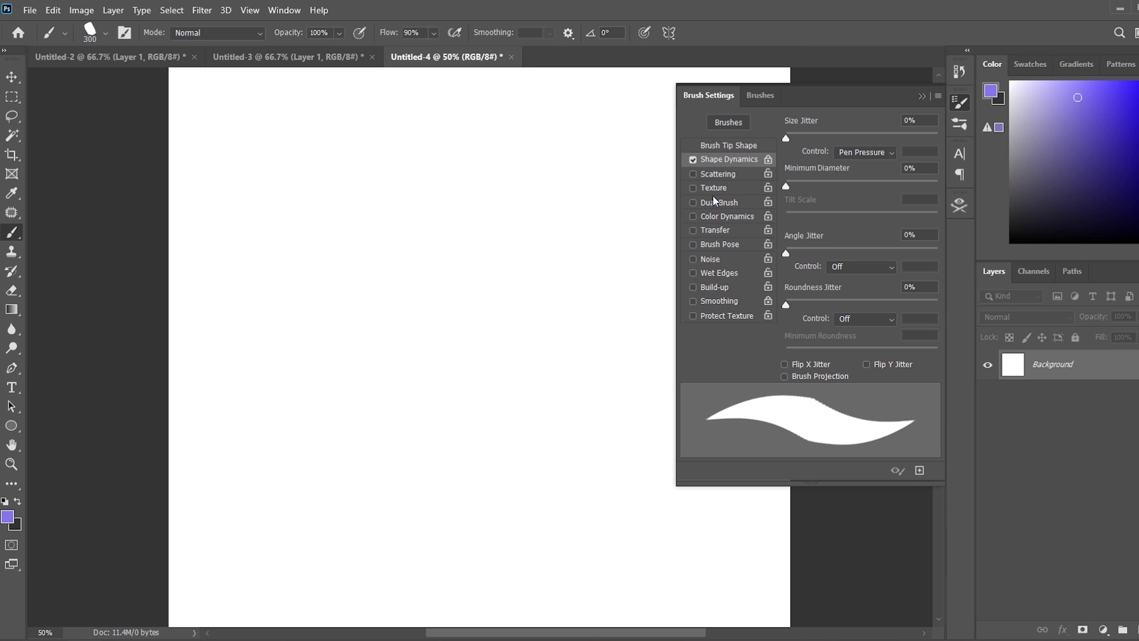
# Try Scattering at 377% with diagonal purple test strokes, undo them and switch Scattering off.
pyautogui.click(725, 177)
pyautogui.moveTo(796, 136); pyautogui.dragTo(843, 136)
pyautogui.moveTo(468, 236)
pyautogui.mouseDown()
pyautogui.moveTo(393, 311)
pyautogui.moveTo(482, 427)
pyautogui.moveTo(465, 300)
pyautogui.mouseUp()
pyautogui.hotkey('ctrl', 'z')
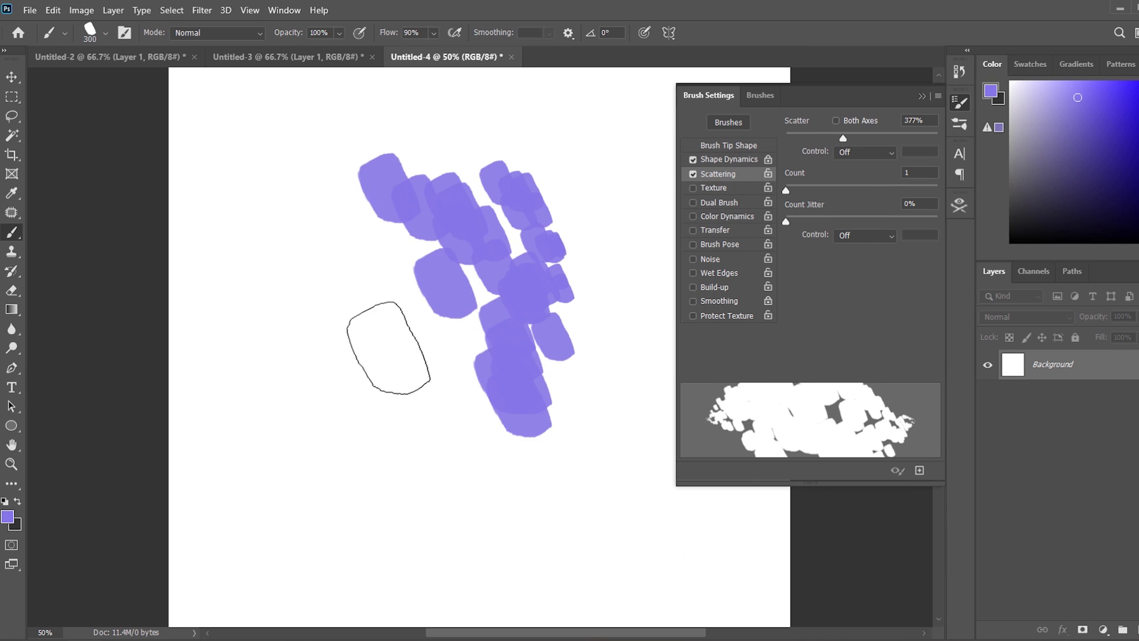
pyautogui.moveTo(376, 368)
pyautogui.mouseDown()
pyautogui.moveTo(625, 245)
pyautogui.moveTo(566, 175)
pyautogui.moveTo(447, 216)
pyautogui.moveTo(311, 423)
pyautogui.moveTo(557, 372)
pyautogui.moveTo(629, 208)
pyautogui.mouseUp()
pyautogui.hotkey('ctrl', 'z')
pyautogui.hotkey('ctrl', 'z')
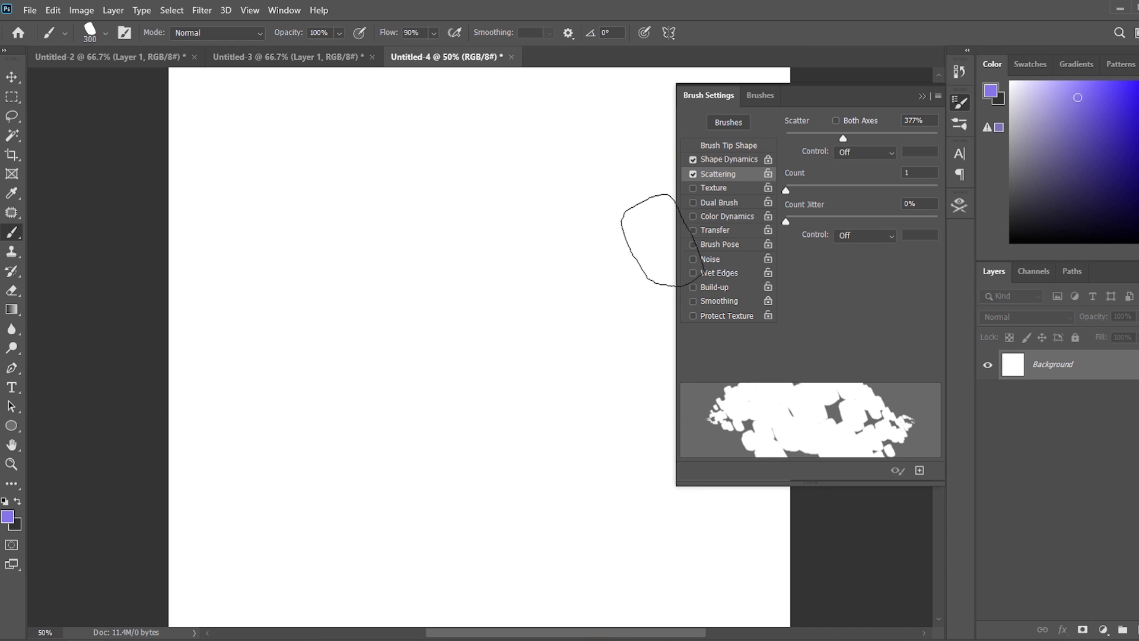
pyautogui.click(699, 174)
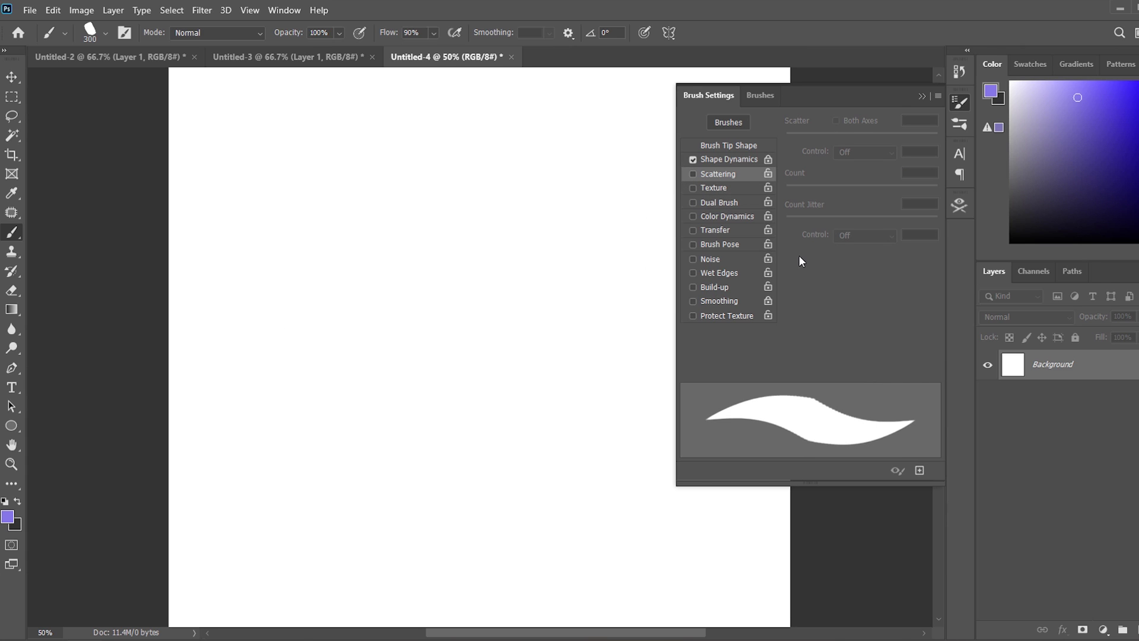
# Enable Transfer with Pen Pressure controlling opacity and flow, and test it with curved purple strokes.
pyautogui.click(715, 231)
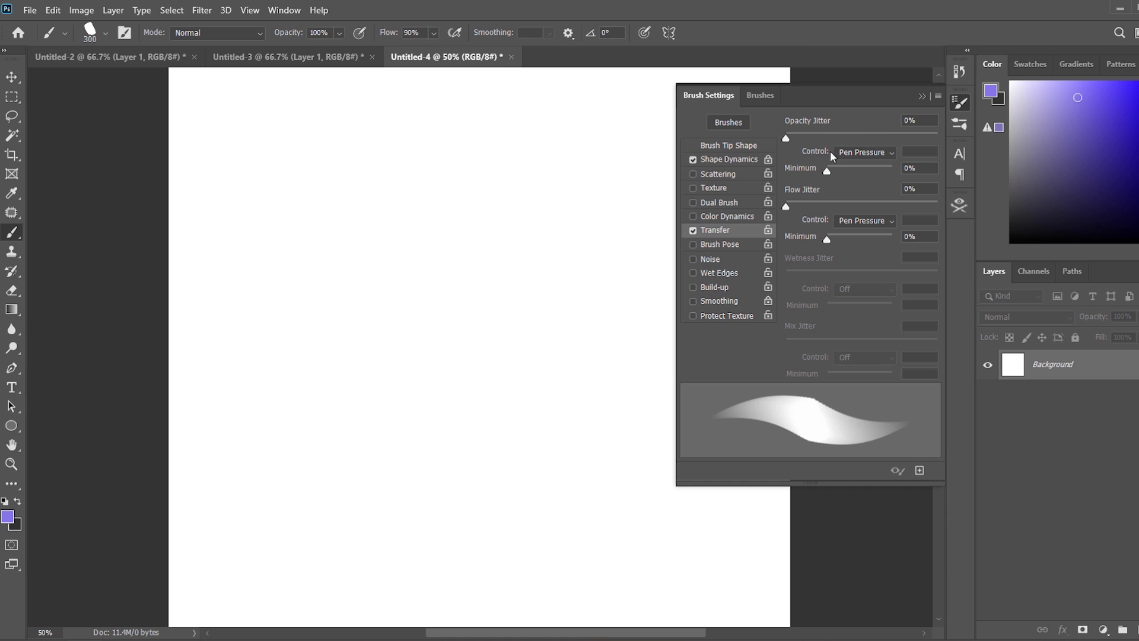
pyautogui.moveTo(514, 187); pyautogui.dragTo(520, 190)
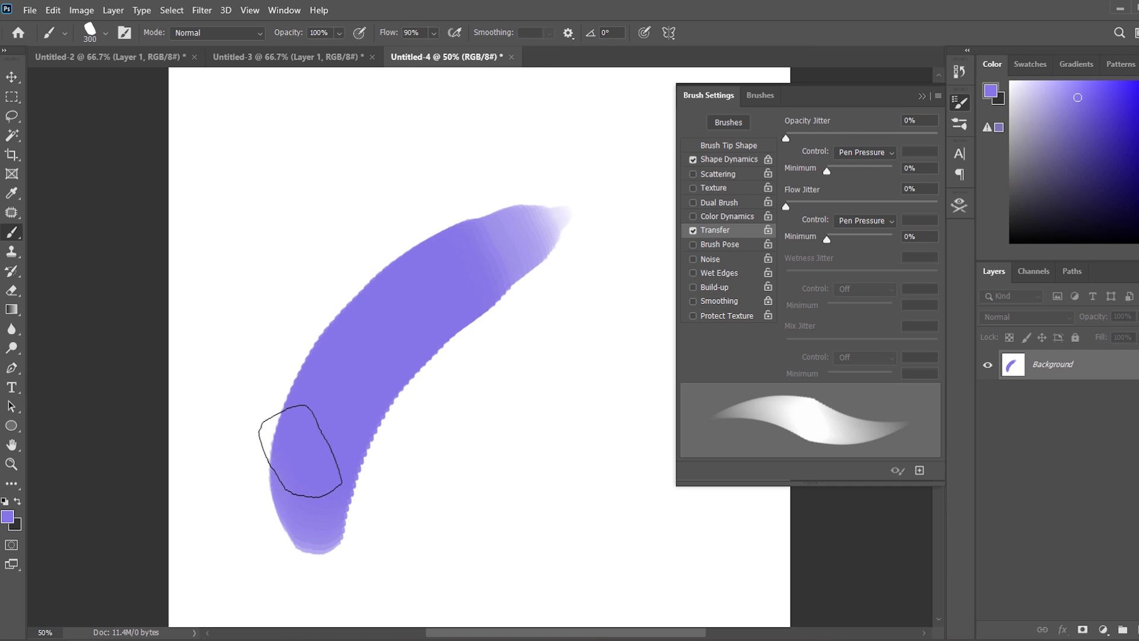
pyautogui.hotkey('ctrl', 'z')
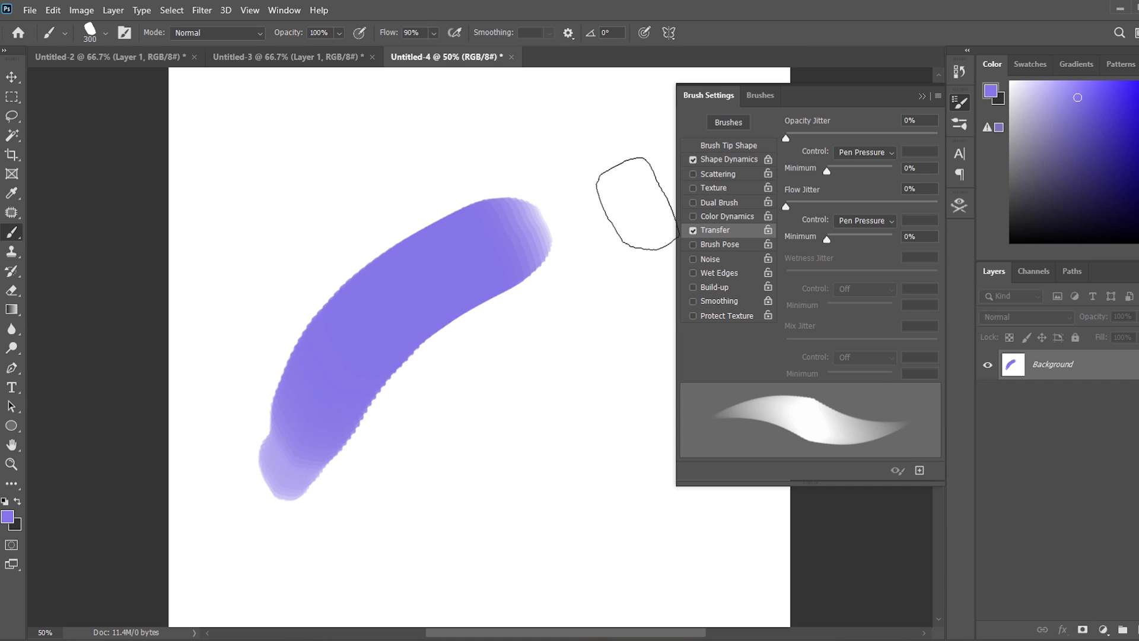
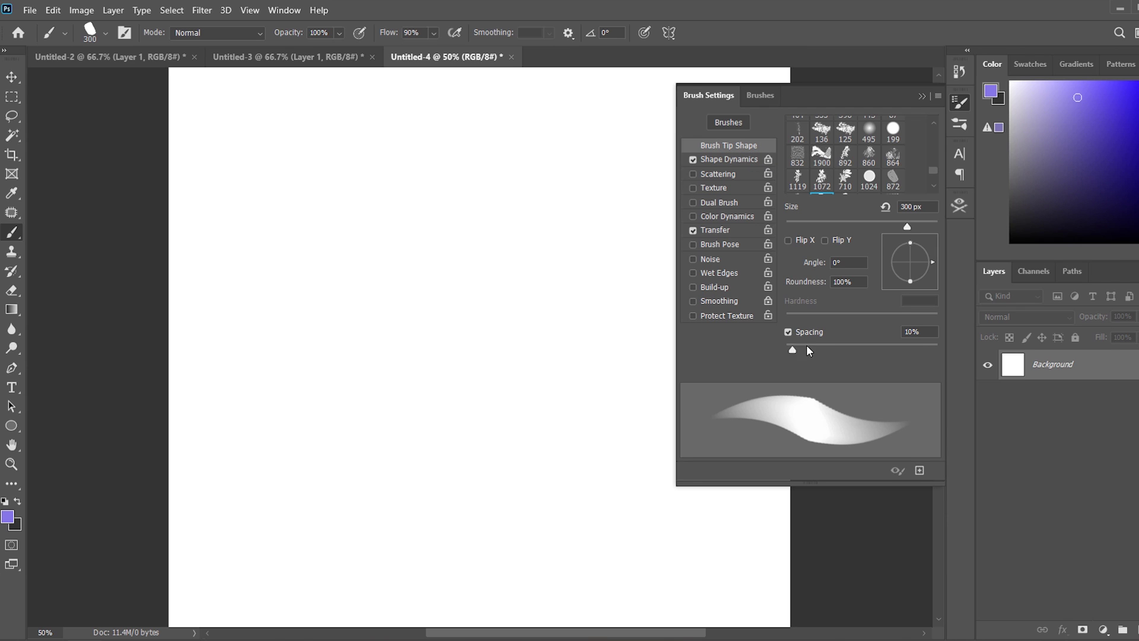
# Try a brush tip Spacing of 9% with overlapping diagonal strokes and undo them.
pyautogui.moveTo(792, 350)
pyautogui.mouseDown()
pyautogui.moveTo(830, 348)
pyautogui.moveTo(796, 350)
pyautogui.mouseUp()
pyautogui.moveTo(496, 265)
pyautogui.mouseDown()
pyautogui.moveTo(387, 278)
pyautogui.moveTo(350, 349)
pyautogui.moveTo(354, 494)
pyautogui.mouseUp()
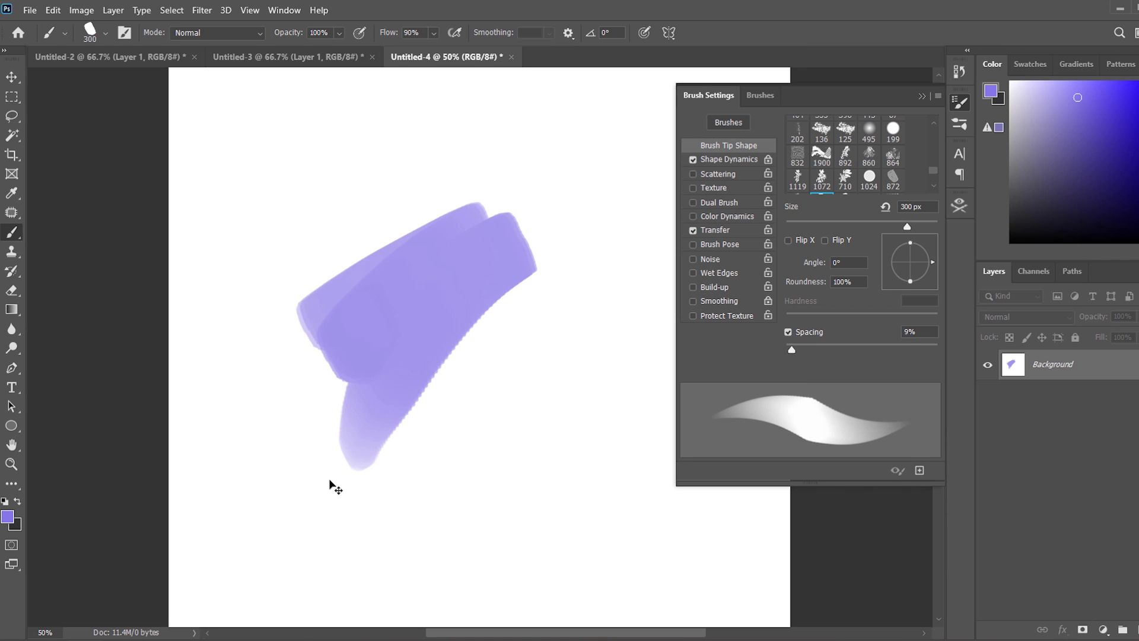
pyautogui.hotkey('ctrl', 'z')
# Try a brush tip Spacing of 1% with repeated diagonal purple strokes, undoing each one.
pyautogui.moveTo(796, 350); pyautogui.dragTo(785, 350)
pyautogui.moveTo(308, 427)
pyautogui.mouseDown()
pyautogui.moveTo(483, 293)
pyautogui.moveTo(249, 451)
pyautogui.mouseUp()
pyautogui.hotkey('ctrl', 'z')
pyautogui.moveTo(350, 368)
pyautogui.mouseDown()
pyautogui.moveTo(330, 330)
pyautogui.moveTo(318, 501)
pyautogui.mouseUp()
pyautogui.hotkey('ctrl', 'z')
pyautogui.moveTo(500, 277)
pyautogui.mouseDown()
pyautogui.moveTo(285, 430)
pyautogui.moveTo(393, 232)
pyautogui.moveTo(212, 481)
pyautogui.mouseUp()
pyautogui.hotkey('ctrl', 'z')
pyautogui.moveTo(326, 432); pyautogui.dragTo(250, 508)
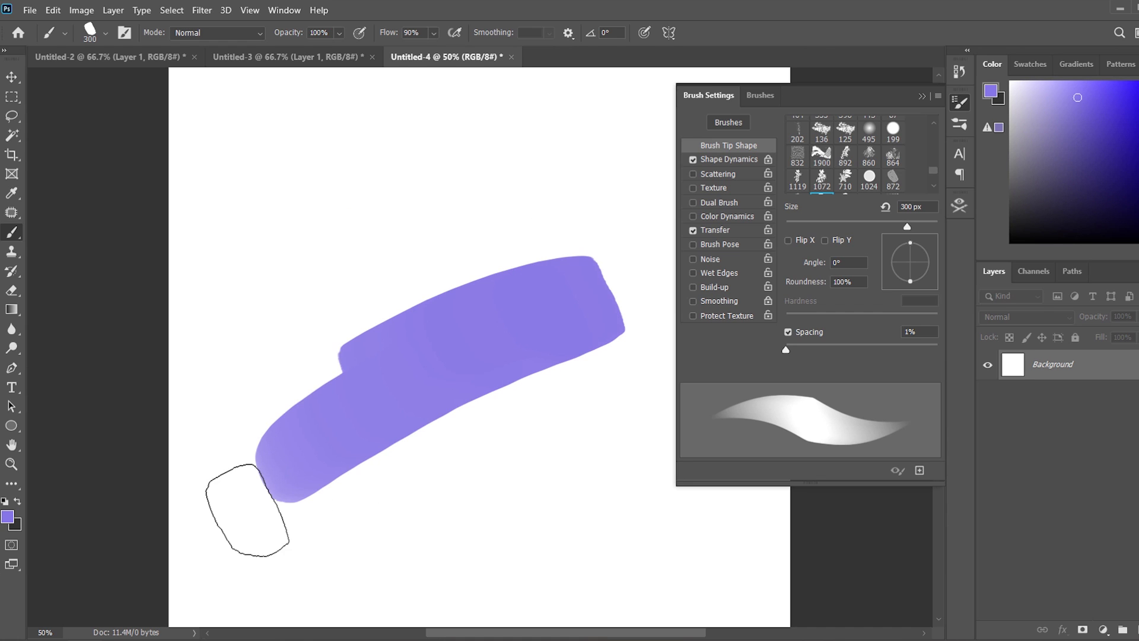
pyautogui.moveTo(287, 399)
pyautogui.mouseDown()
pyautogui.moveTo(593, 178)
pyautogui.moveTo(323, 477)
pyautogui.moveTo(522, 253)
pyautogui.moveTo(536, 253)
pyautogui.mouseUp()
pyautogui.hotkey('ctrl', 'z')
pyautogui.hotkey('ctrl', 'z')
pyautogui.hotkey('ctrl', 'z')
pyautogui.moveTo(275, 401); pyautogui.dragTo(534, 151)
pyautogui.hotkey('ctrl', 'z')
pyautogui.hotkey('ctrl', 'z')
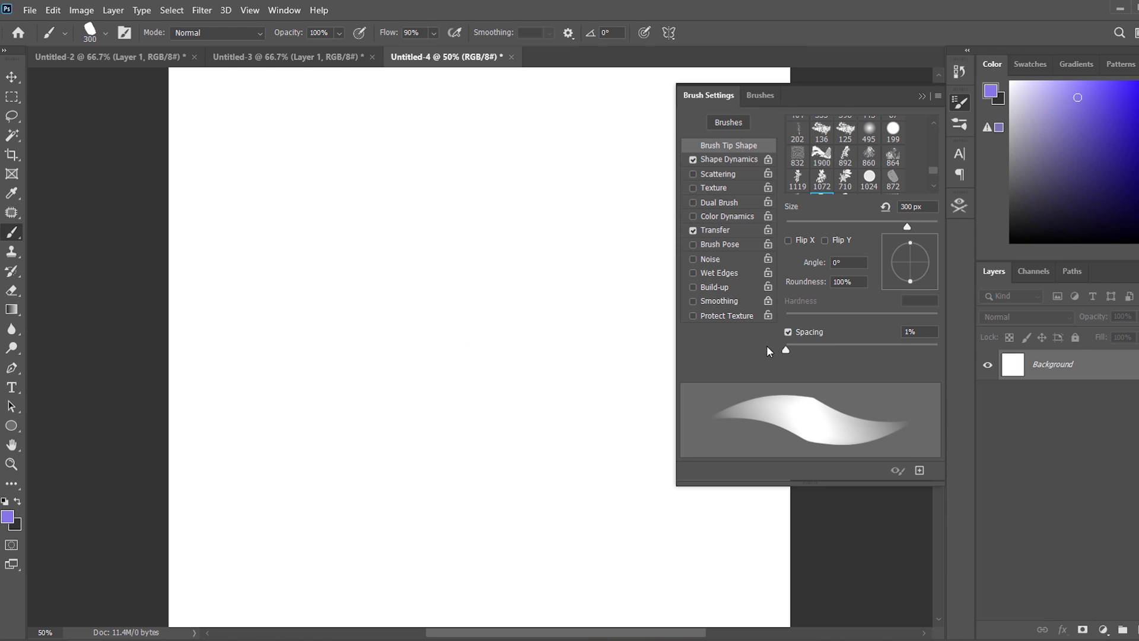
# Try a brush tip Spacing of 34% with long diagonal strokes across the canvas and undo them all.
pyautogui.moveTo(795, 347); pyautogui.dragTo(810, 348)
pyautogui.moveTo(590, 193)
pyautogui.mouseDown()
pyautogui.moveTo(242, 496)
pyautogui.moveTo(648, 204)
pyautogui.moveTo(359, 572)
pyautogui.mouseUp()
pyautogui.hotkey('ctrl', 'z')
pyautogui.moveTo(593, 128)
pyautogui.mouseDown()
pyautogui.moveTo(415, 215)
pyautogui.moveTo(304, 305)
pyautogui.moveTo(273, 391)
pyautogui.mouseUp()
pyautogui.moveTo(611, 202)
pyautogui.mouseDown()
pyautogui.moveTo(496, 249)
pyautogui.moveTo(349, 381)
pyautogui.moveTo(284, 487)
pyautogui.mouseUp()
pyautogui.moveTo(620, 270)
pyautogui.mouseDown()
pyautogui.moveTo(534, 320)
pyautogui.moveTo(250, 571)
pyautogui.mouseUp()
pyautogui.hotkey('ctrl', 'z')
pyautogui.hotkey('ctrl', 'z')
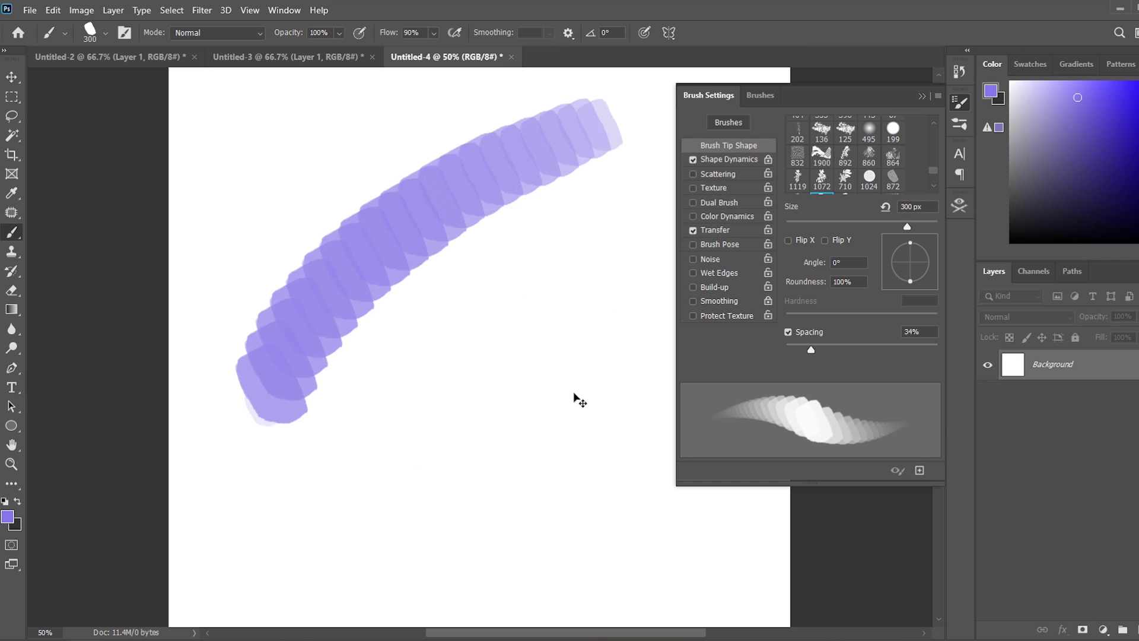
pyautogui.hotkey('ctrl', 'z')
pyautogui.moveTo(600, 184)
pyautogui.mouseDown()
pyautogui.moveTo(485, 248)
pyautogui.moveTo(270, 496)
pyautogui.mouseUp()
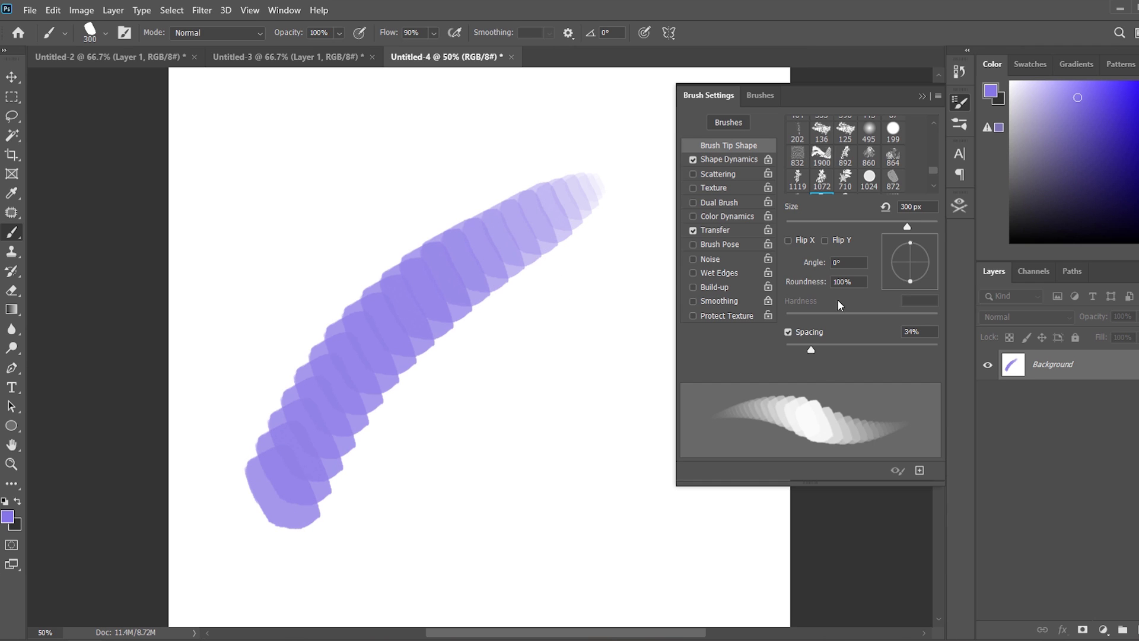
pyautogui.hotkey('ctrl', 'z')
# Try a brush tip Spacing of 7% with two diagonal test strokes, undoing each.
pyautogui.moveTo(810, 349); pyautogui.dragTo(790, 350)
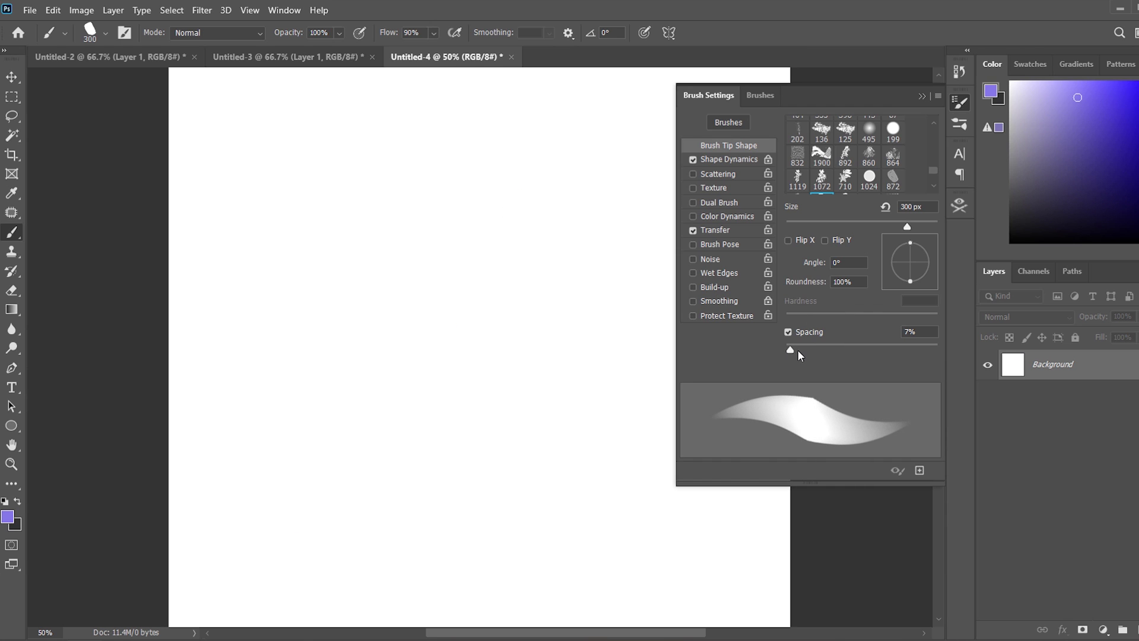
pyautogui.moveTo(483, 234)
pyautogui.mouseDown()
pyautogui.moveTo(501, 234)
pyautogui.moveTo(335, 439)
pyautogui.mouseUp()
pyautogui.hotkey('ctrl', 'z')
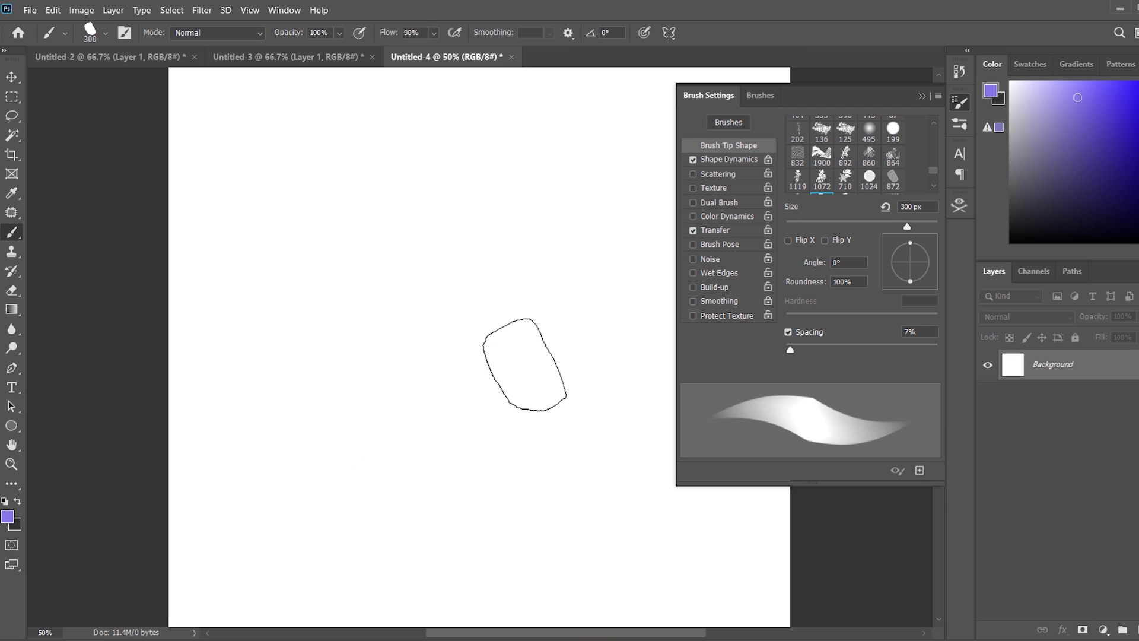
pyautogui.moveTo(560, 314); pyautogui.dragTo(320, 483)
pyautogui.hotkey('ctrl', 'z')
# Try a brush tip Spacing of 4% with two parallel curved strokes and undo both.
pyautogui.moveTo(791, 350); pyautogui.dragTo(788, 349)
pyautogui.moveTo(525, 261); pyautogui.dragTo(347, 469)
pyautogui.moveTo(471, 226); pyautogui.dragTo(275, 517)
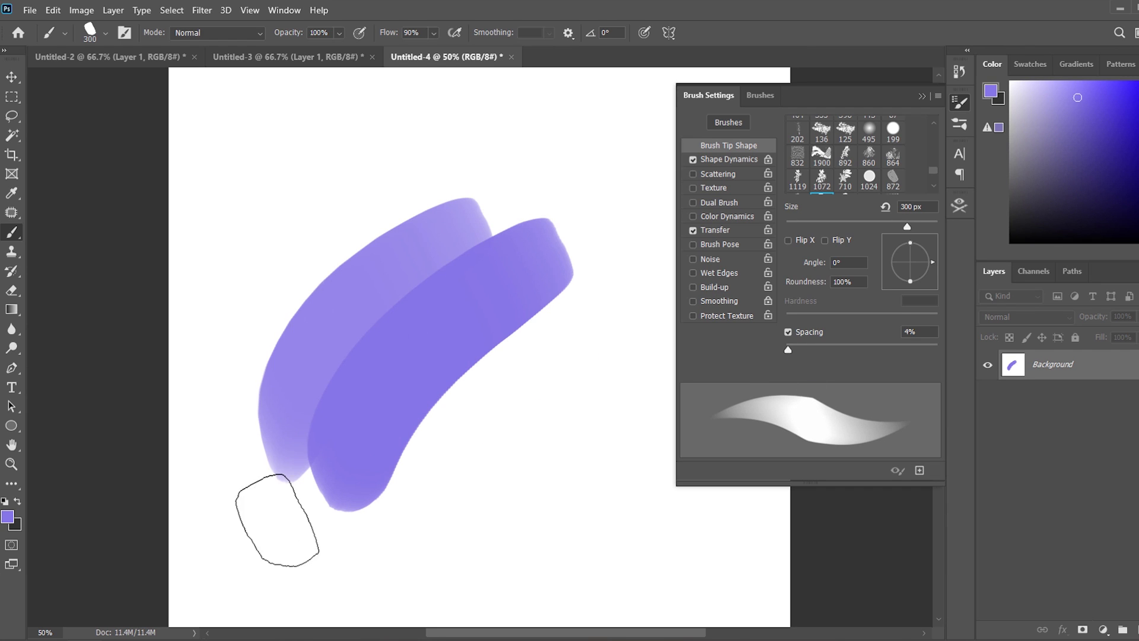
pyautogui.hotkey('ctrl', 'z')
pyautogui.hotkey('ctrl', 'z')
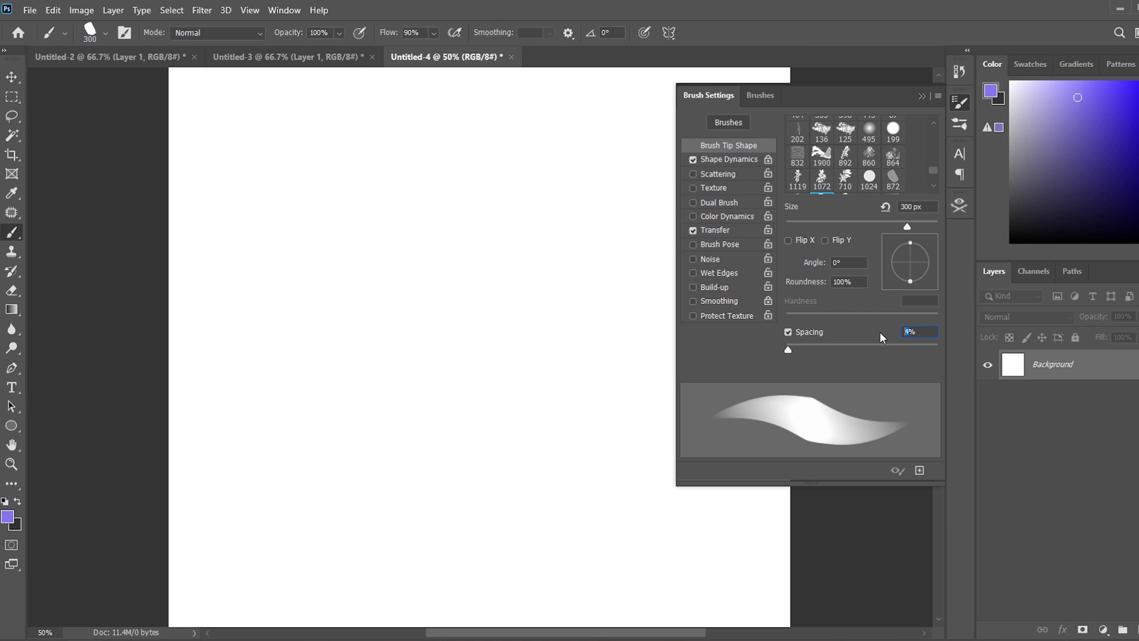
# Set the brush tip Spacing to 3%, test it with broad curved strokes and undo them.
pyautogui.moveTo(522, 236); pyautogui.dragTo(279, 460)
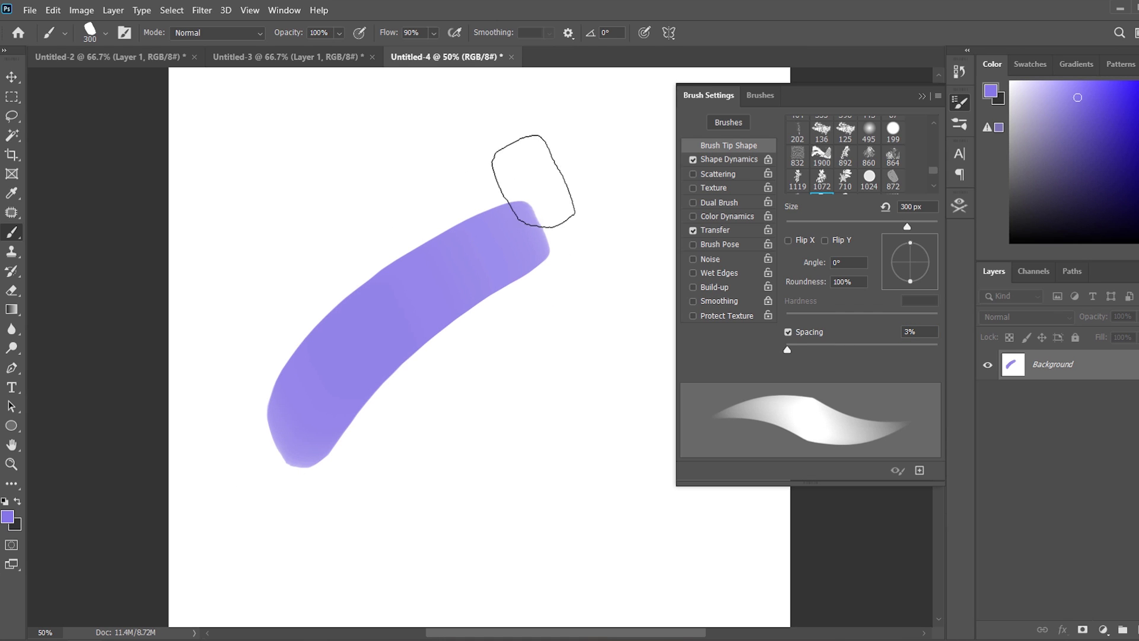
pyautogui.moveTo(537, 183); pyautogui.dragTo(255, 374)
pyautogui.hotkey('ctrl', 'z')
pyautogui.hotkey('ctrl', 'z')
pyautogui.moveTo(584, 273)
pyautogui.mouseDown()
pyautogui.moveTo(429, 354)
pyautogui.moveTo(305, 498)
pyautogui.mouseUp()
pyautogui.moveTo(261, 356); pyautogui.dragTo(522, 178)
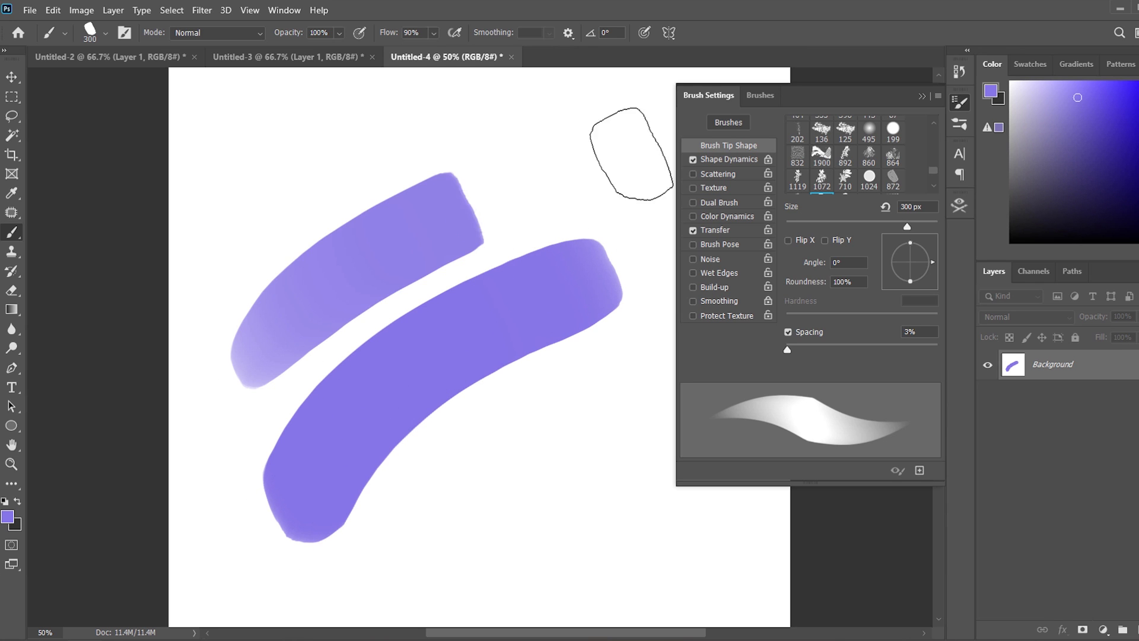
pyautogui.hotkey('ctrl', 'z')
pyautogui.hotkey('ctrl', 'shift', 'z')
pyautogui.hotkey('ctrl', 'z')
pyautogui.hotkey('ctrl', 'z')
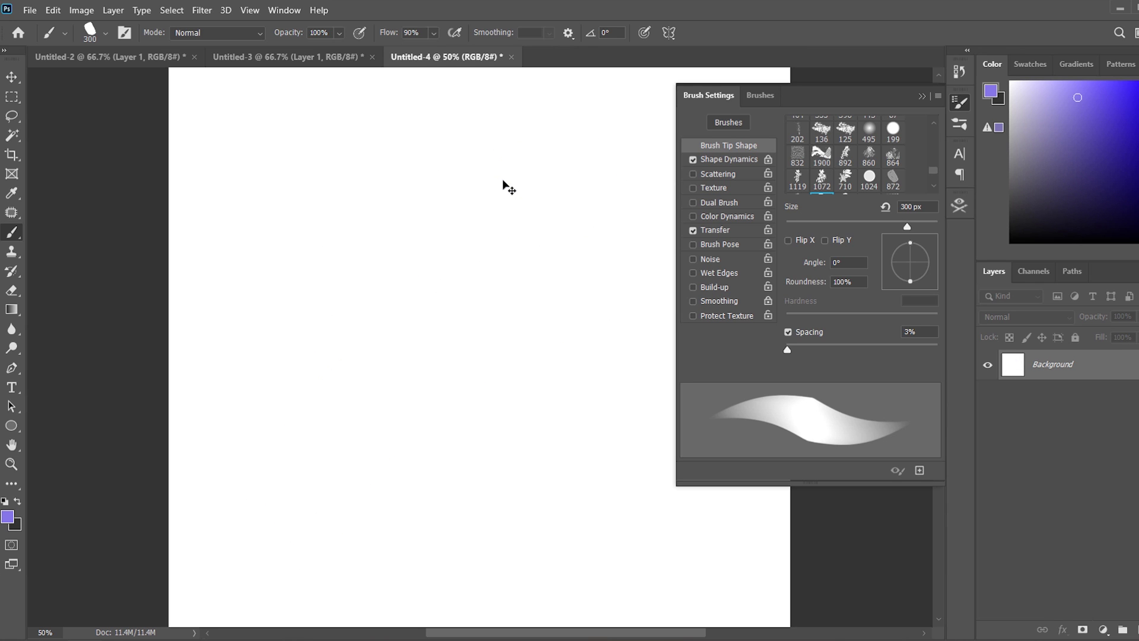
# Reduce the brush size and paint a small purple ring with overlapping zigzag strokes directly beneath it.
pyautogui.click(430, 264)
pyautogui.press('[')
pyautogui.press('[')
pyautogui.press('[')
pyautogui.press('[')
pyautogui.press('[')
pyautogui.press('[')
pyautogui.press('[')
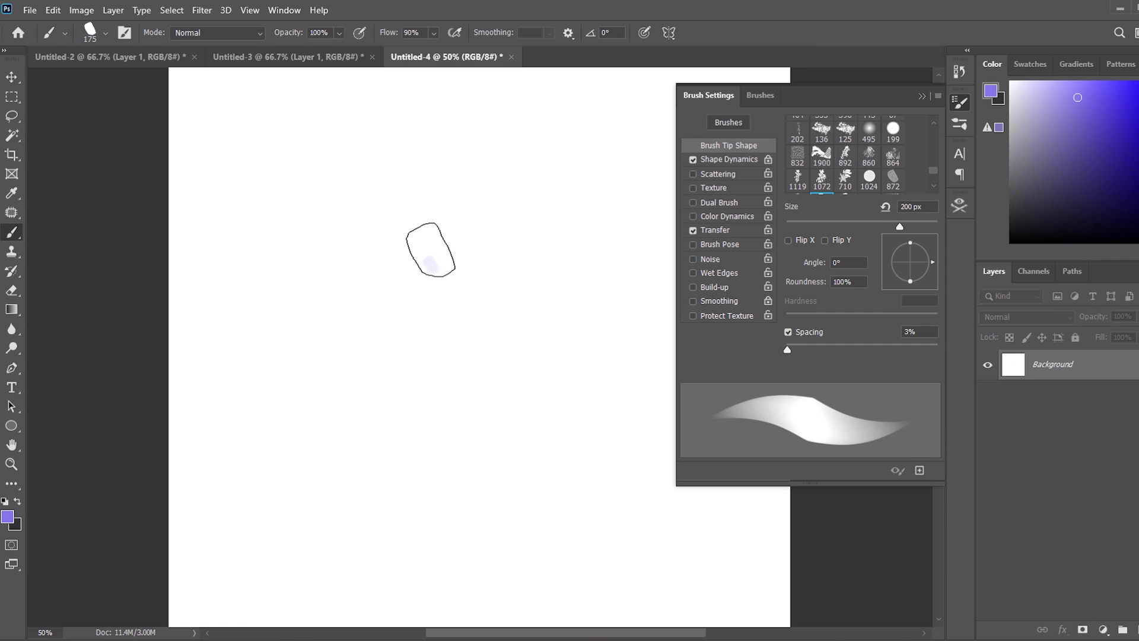
pyautogui.press('[')
pyautogui.press('[')
pyautogui.press('[')
pyautogui.press('[')
pyautogui.press('[')
pyautogui.moveTo(425, 236); pyautogui.dragTo(409, 223)
pyautogui.moveTo(409, 276)
pyautogui.mouseDown()
pyautogui.moveTo(434, 288)
pyautogui.moveTo(421, 318)
pyautogui.moveTo(466, 299)
pyautogui.moveTo(466, 391)
pyautogui.mouseUp()
pyautogui.moveTo(415, 318)
pyautogui.mouseDown()
pyautogui.moveTo(435, 394)
pyautogui.moveTo(440, 365)
pyautogui.moveTo(450, 389)
pyautogui.moveTo(461, 359)
pyautogui.moveTo(448, 357)
pyautogui.moveTo(456, 320)
pyautogui.moveTo(412, 360)
pyautogui.moveTo(494, 355)
pyautogui.mouseUp()
# Set the brush size to 80 px, sample purples from the painted patch, blend its lower end and paint a lighter zigzag above the ring.
pyautogui.press(']')
pyautogui.press(']')
pyautogui.press(']')
pyautogui.press(']')
pyautogui.keyDown('alt'); pyautogui.click(445, 323); pyautogui.keyUp('alt')
pyautogui.press('.')
pyautogui.press('.')
pyautogui.press('.')
pyautogui.press('.')
pyautogui.press('.')
pyautogui.keyDown('alt'); pyautogui.click(437, 382); pyautogui.keyUp('alt')
pyautogui.moveTo(437, 382)
pyautogui.mouseDown()
pyautogui.moveTo(419, 386)
pyautogui.moveTo(470, 323)
pyautogui.moveTo(413, 360)
pyautogui.mouseUp()
pyautogui.keyDown('alt'); pyautogui.click(440, 332); pyautogui.keyUp('alt')
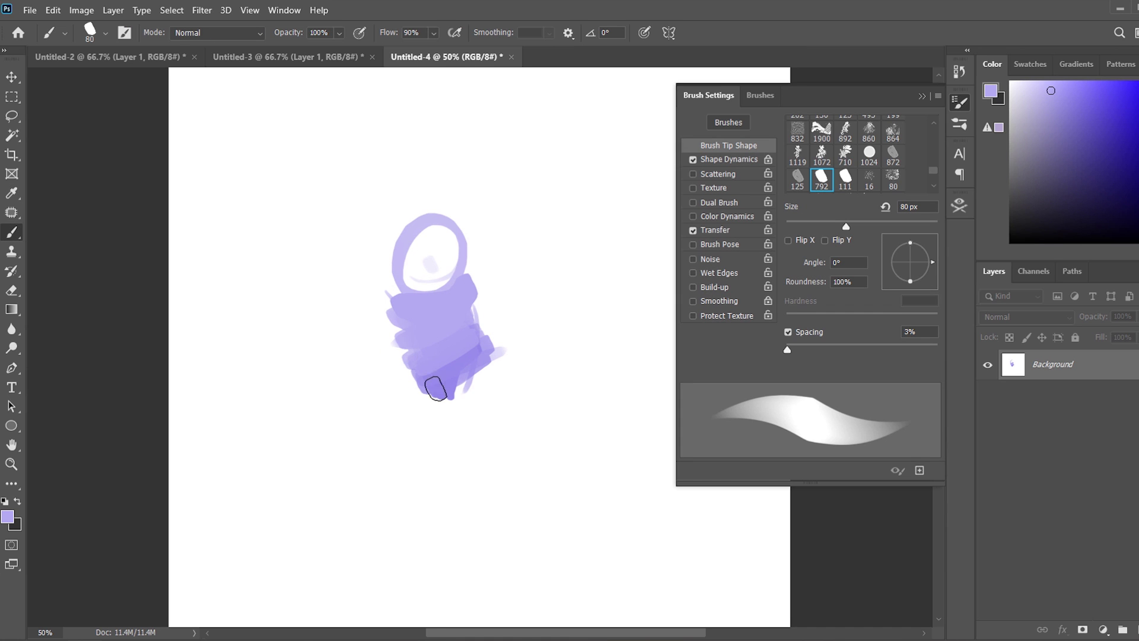
pyautogui.moveTo(405, 177)
pyautogui.mouseDown()
pyautogui.moveTo(484, 156)
pyautogui.moveTo(561, 238)
pyautogui.mouseUp()
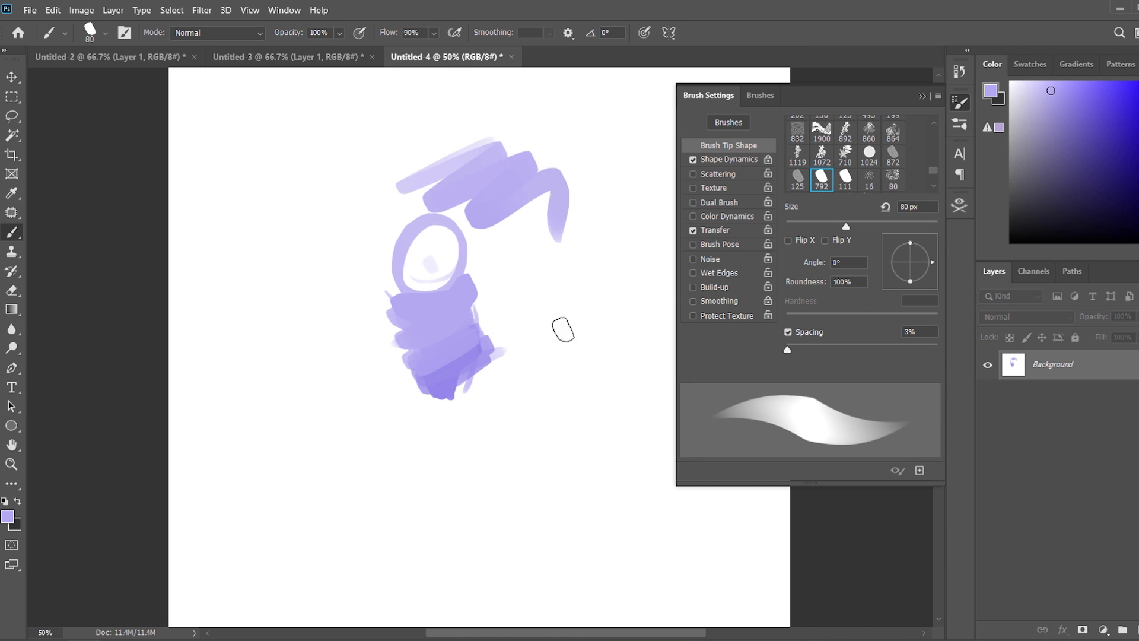
# Save the brush with its tool settings as a new preset named "Test 1" and try it with a broad light-purple zigzag.
pyautogui.click(921, 472)
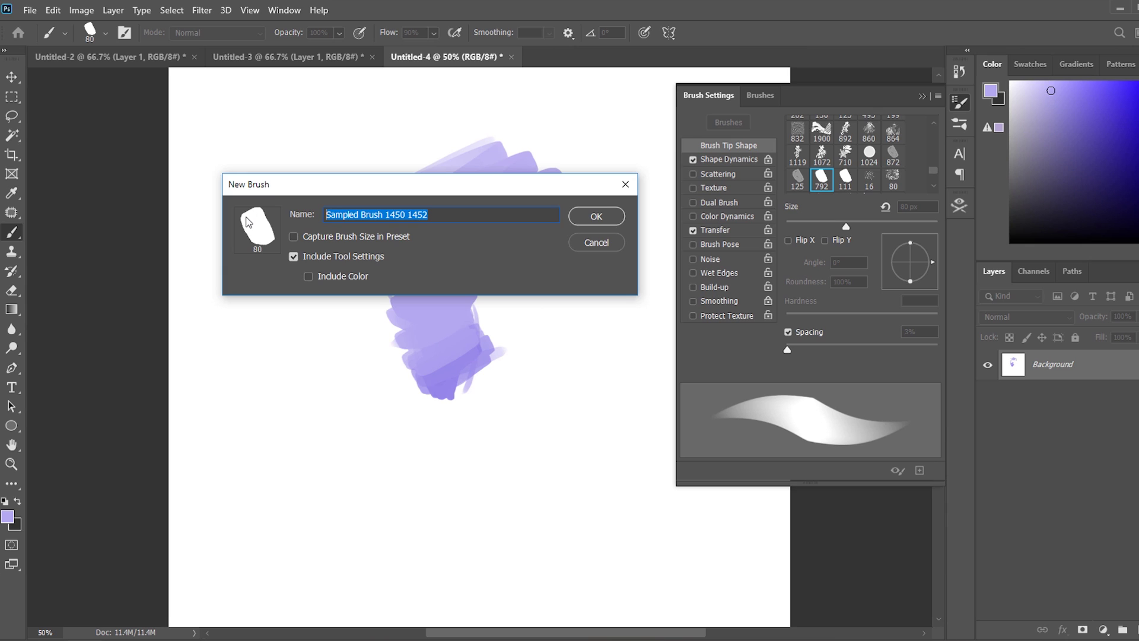
pyautogui.write('Test 1')
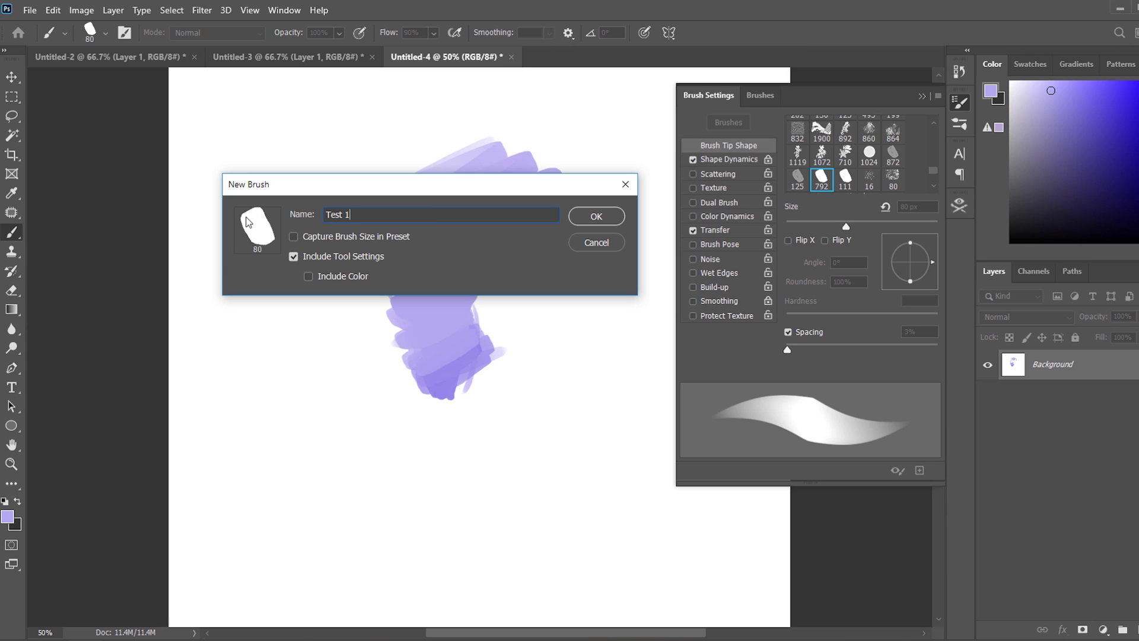
pyautogui.click(595, 216)
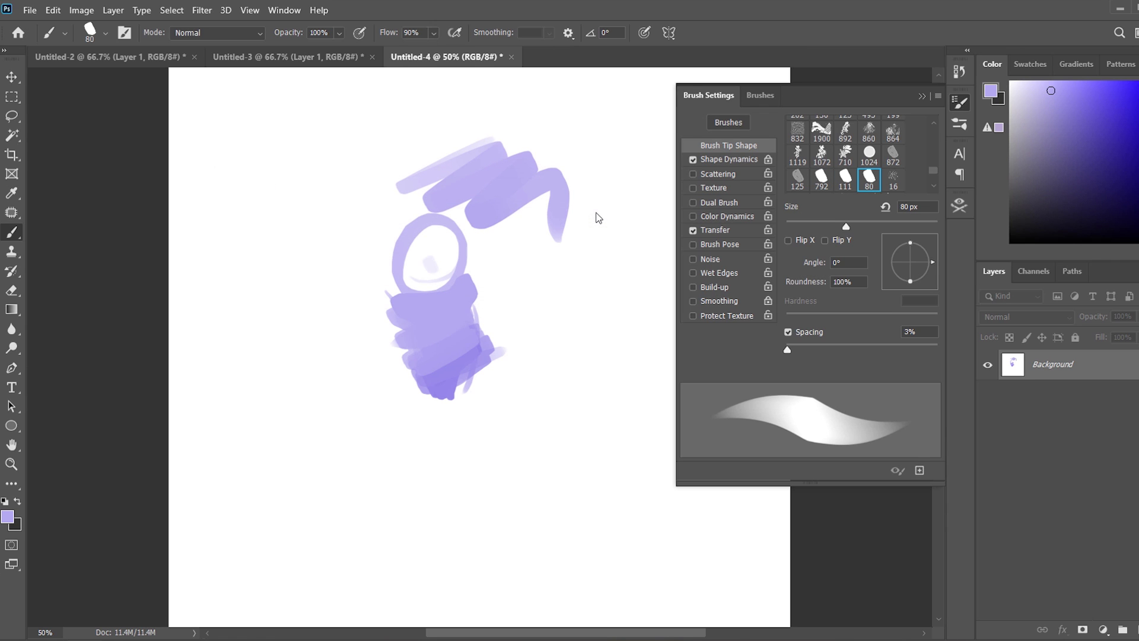
pyautogui.moveTo(347, 232)
pyautogui.mouseDown()
pyautogui.moveTo(411, 237)
pyautogui.moveTo(479, 280)
pyautogui.mouseUp()
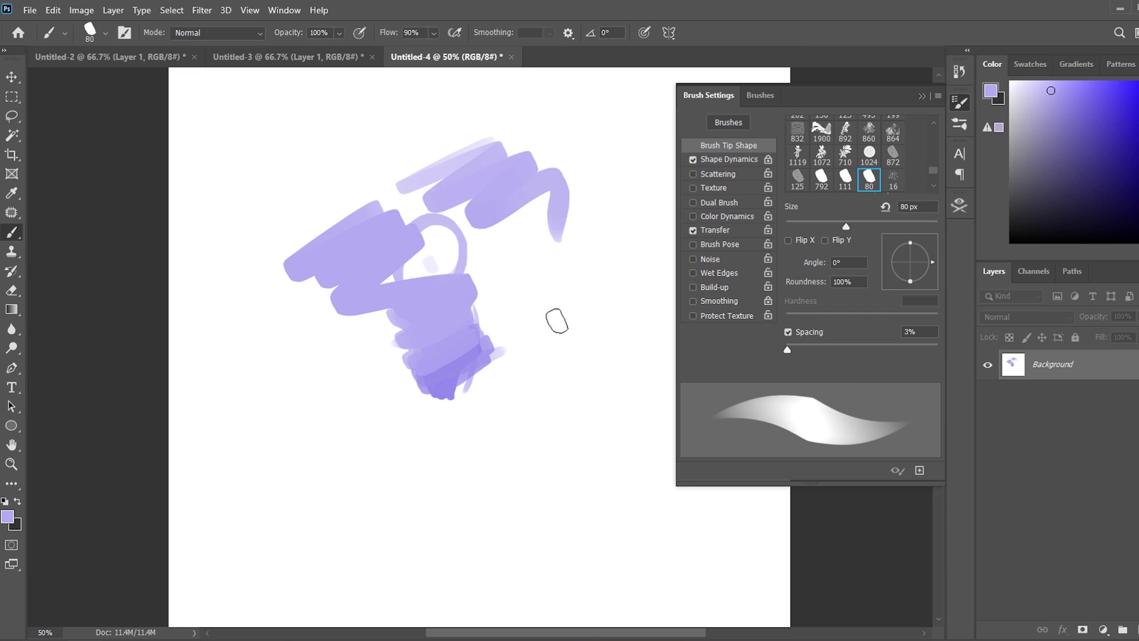
# Convert the Background into a regular layer with the default options.
pyautogui.doubleClick(1074, 363)
pyautogui.press('Return')
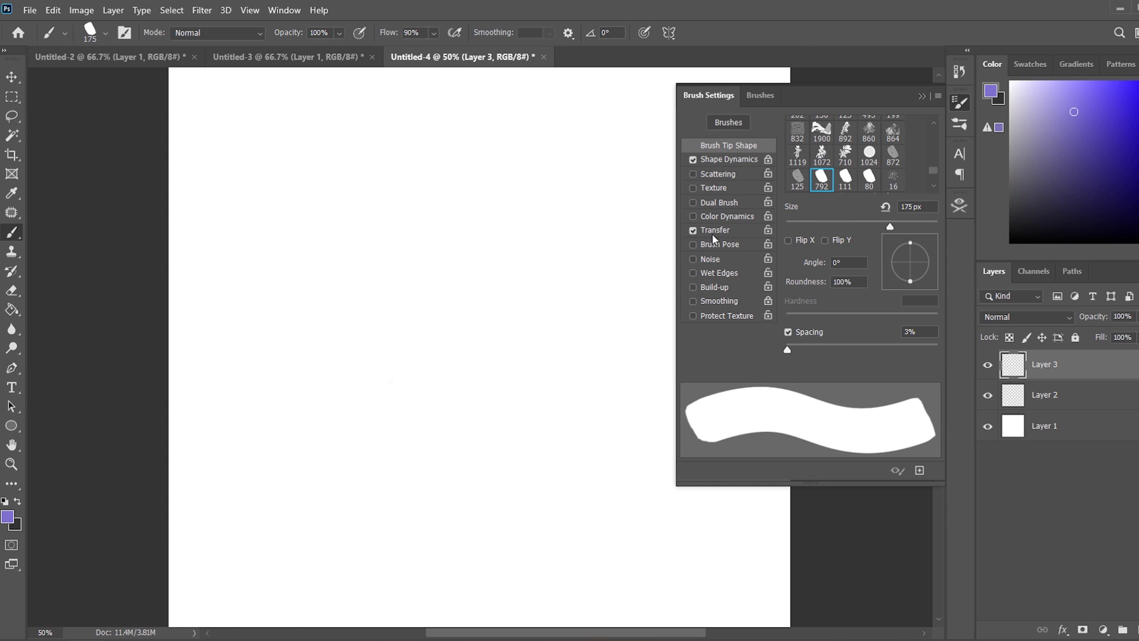
# Enable Color Dynamics with 2% Hue Jitter and 2% Saturation Jitter, test it with diagonal strokes on Layer 3 and undo.
pyautogui.click(721, 217)
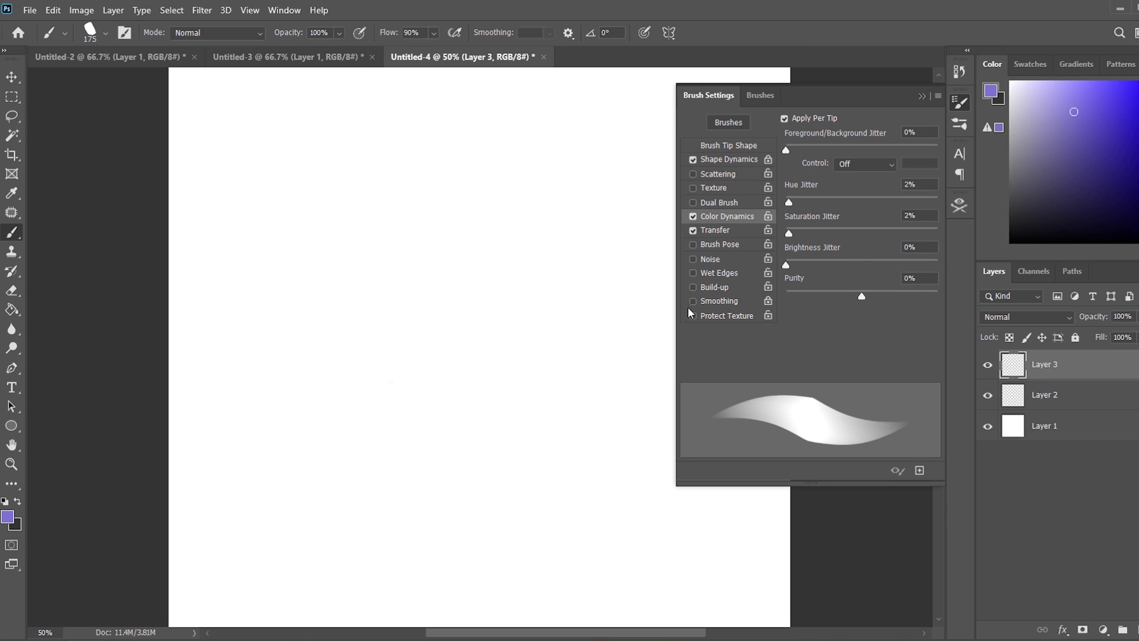
pyautogui.moveTo(445, 317)
pyautogui.mouseDown()
pyautogui.moveTo(453, 261)
pyautogui.moveTo(288, 422)
pyautogui.mouseUp()
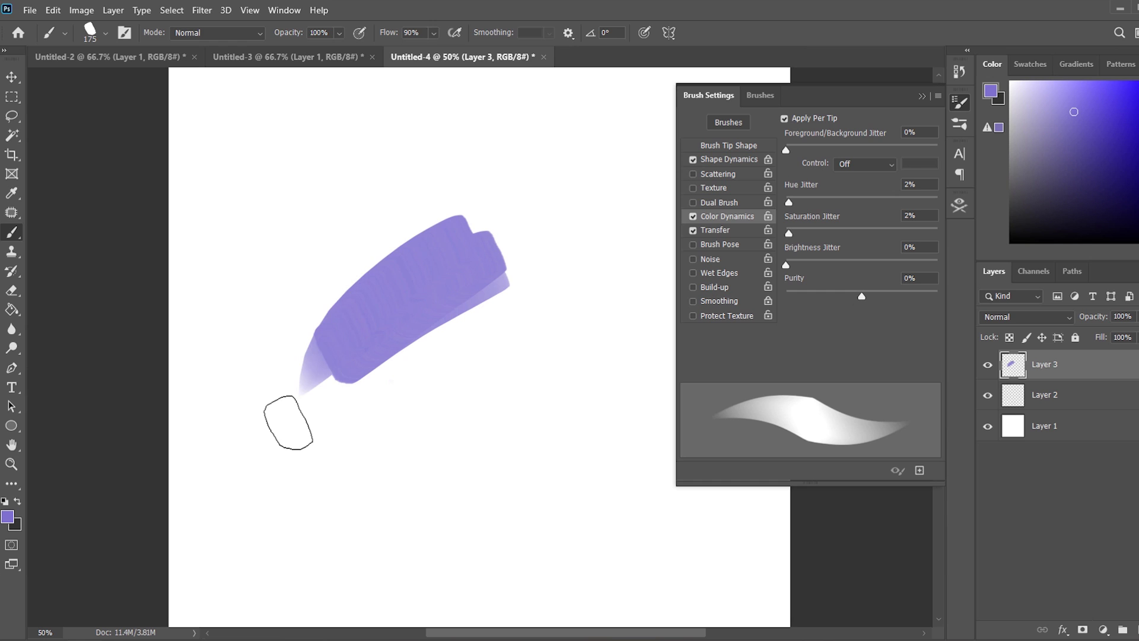
pyautogui.hotkey('ctrl', 'z')
# Enlarge the brush to 300 px and paint broad overlapping diagonal strokes on Layer 3 with the subtle colour variation.
pyautogui.press(']')
pyautogui.press(']')
pyautogui.press(']')
pyautogui.moveTo(545, 233)
pyautogui.mouseDown()
pyautogui.moveTo(330, 478)
pyautogui.moveTo(658, 255)
pyautogui.moveTo(326, 519)
pyautogui.moveTo(305, 344)
pyautogui.moveTo(266, 407)
pyautogui.moveTo(381, 279)
pyautogui.moveTo(669, 178)
pyautogui.moveTo(590, 158)
pyautogui.moveTo(444, 209)
pyautogui.moveTo(279, 332)
pyautogui.mouseUp()
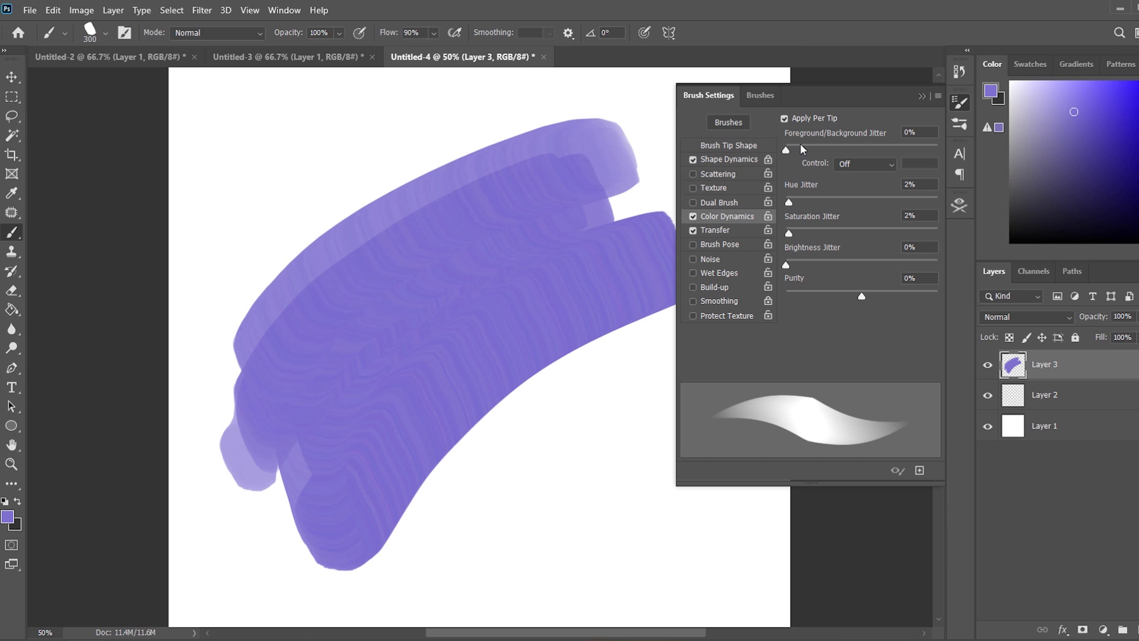
pyautogui.hotkey('ctrl', 'z')
pyautogui.moveTo(647, 178)
pyautogui.mouseDown()
pyautogui.moveTo(614, 150)
pyautogui.moveTo(386, 292)
pyautogui.moveTo(605, 152)
pyautogui.moveTo(271, 436)
pyautogui.moveTo(241, 318)
pyautogui.moveTo(420, 191)
pyautogui.mouseUp()
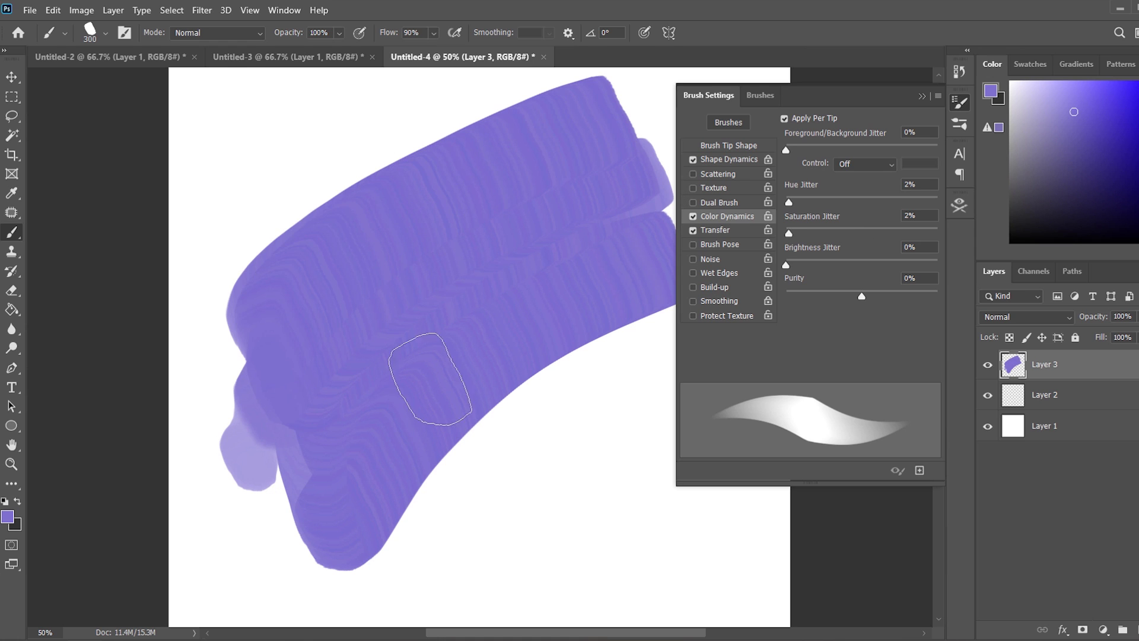
# Try a strong Hue Jitter and an 87% Saturation Jitter with diagonal test strokes over the purple area, undoing both tests.
pyautogui.moveTo(548, 315)
pyautogui.mouseDown()
pyautogui.moveTo(399, 335)
pyautogui.moveTo(589, 198)
pyautogui.moveTo(305, 374)
pyautogui.moveTo(302, 316)
pyautogui.moveTo(269, 496)
pyautogui.mouseUp()
pyautogui.hotkey('ctrl', 'z')
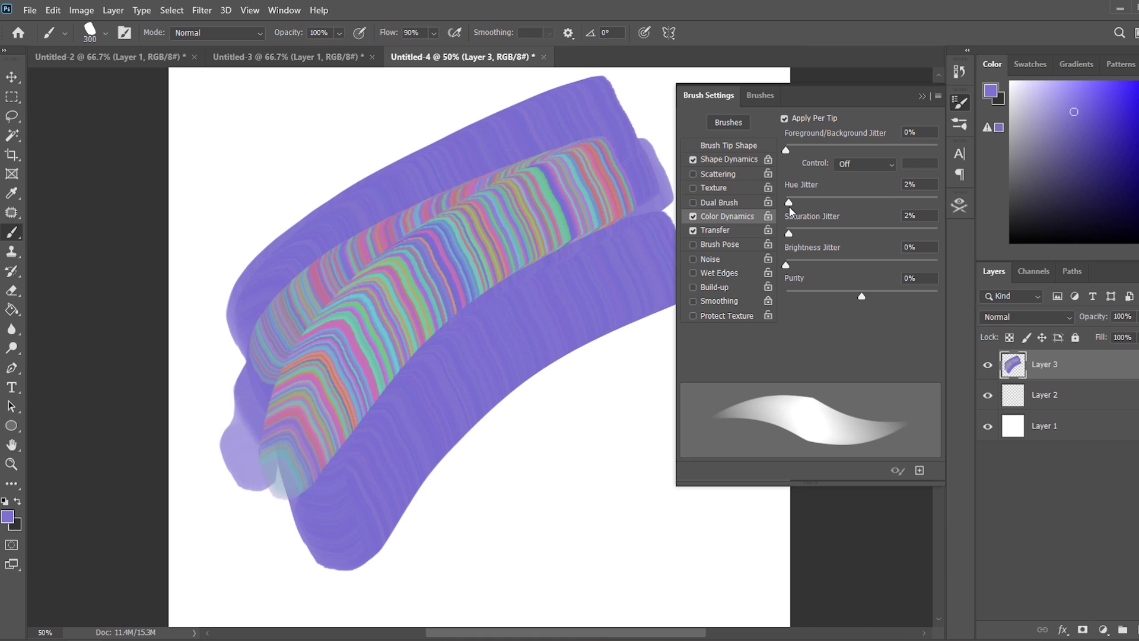
pyautogui.moveTo(790, 232); pyautogui.dragTo(856, 233)
pyautogui.moveTo(545, 308)
pyautogui.mouseDown()
pyautogui.moveTo(554, 371)
pyautogui.moveTo(273, 481)
pyautogui.moveTo(202, 433)
pyautogui.moveTo(237, 431)
pyautogui.mouseUp()
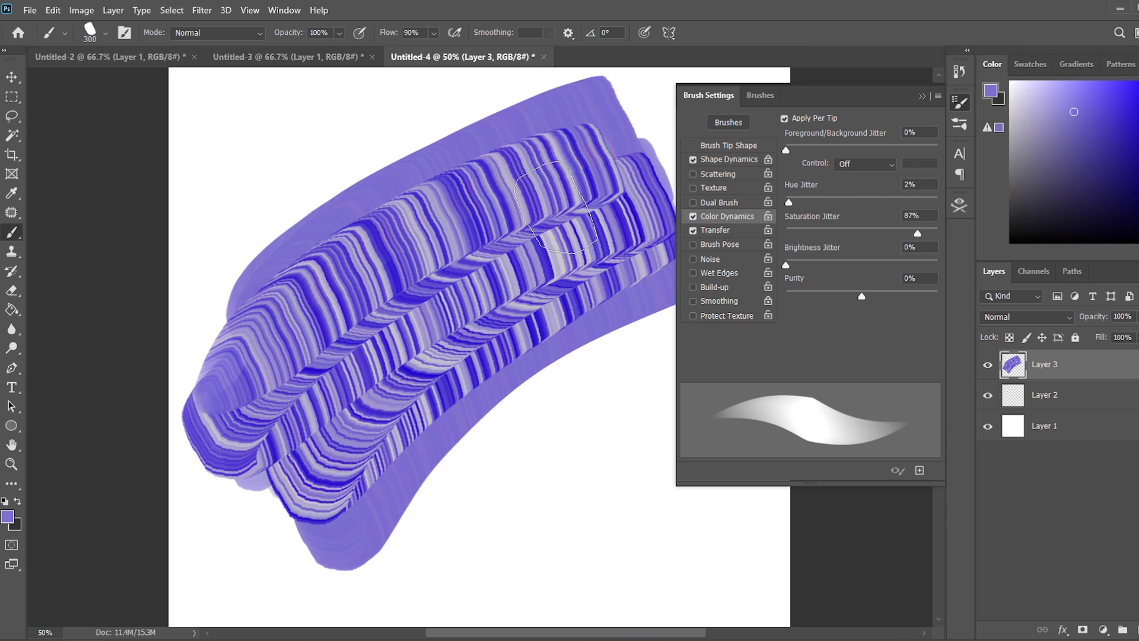
pyautogui.hotkey('ctrl', 'z')
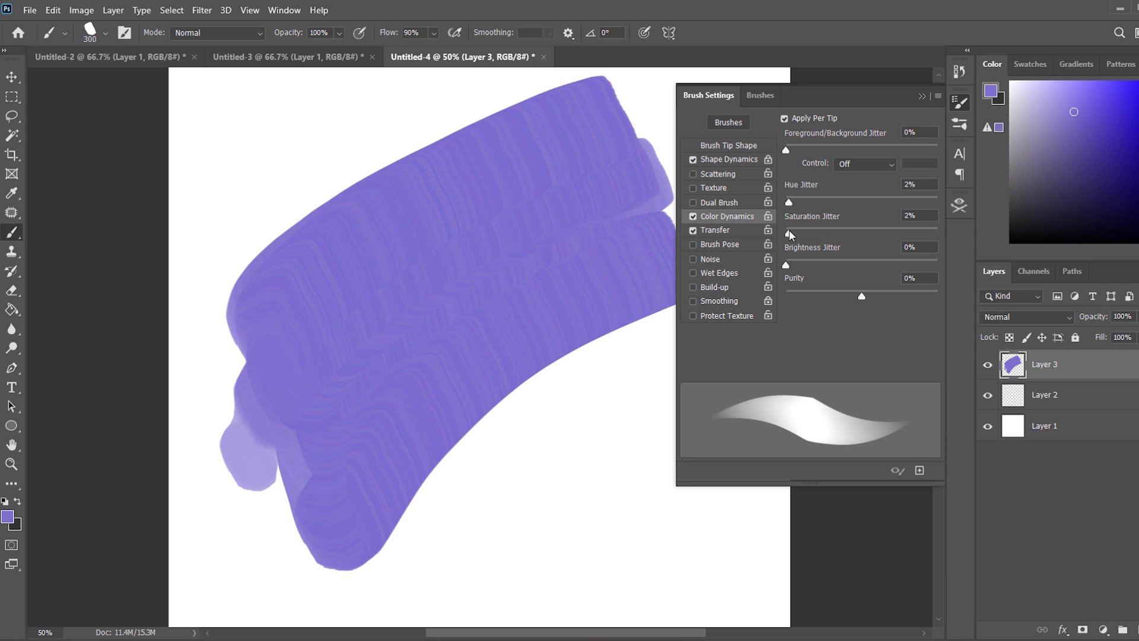
# Set the Hue Jitter to 0% and paint more overlapping diagonal strokes along the lower edge of the purple area.
pyautogui.moveTo(789, 201); pyautogui.dragTo(785, 202)
pyautogui.moveTo(402, 445)
pyautogui.mouseDown()
pyautogui.moveTo(542, 384)
pyautogui.moveTo(433, 605)
pyautogui.mouseUp()
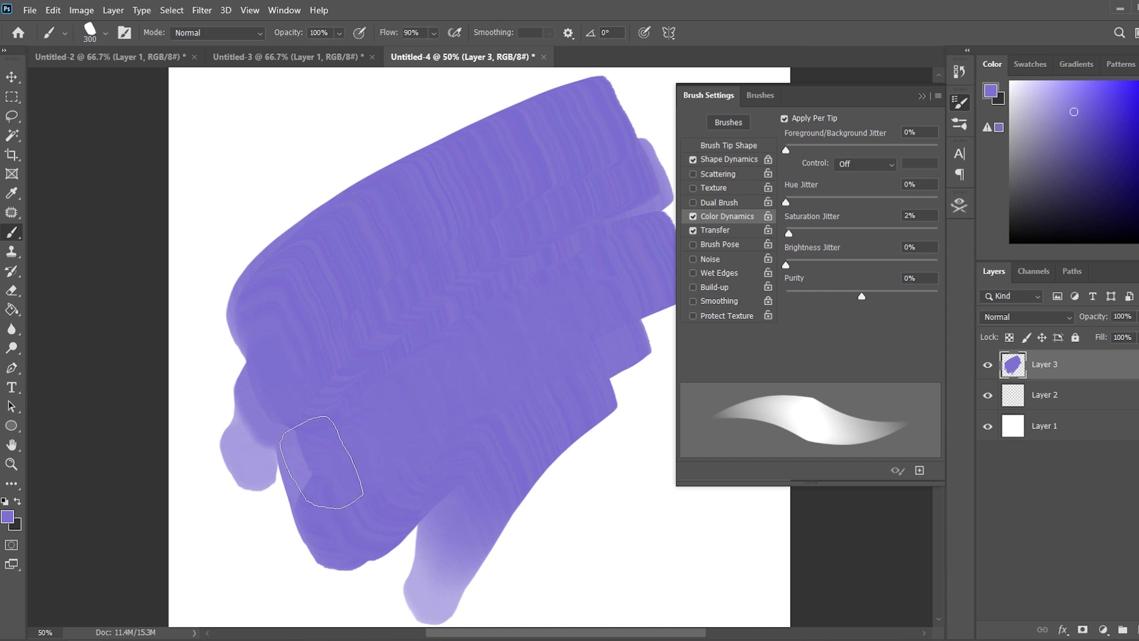
# Extend the strokes on Layer 3, choose a more saturated violet and test it over the lower purple area, undoing the test.
pyautogui.moveTo(593, 112); pyautogui.dragTo(255, 380)
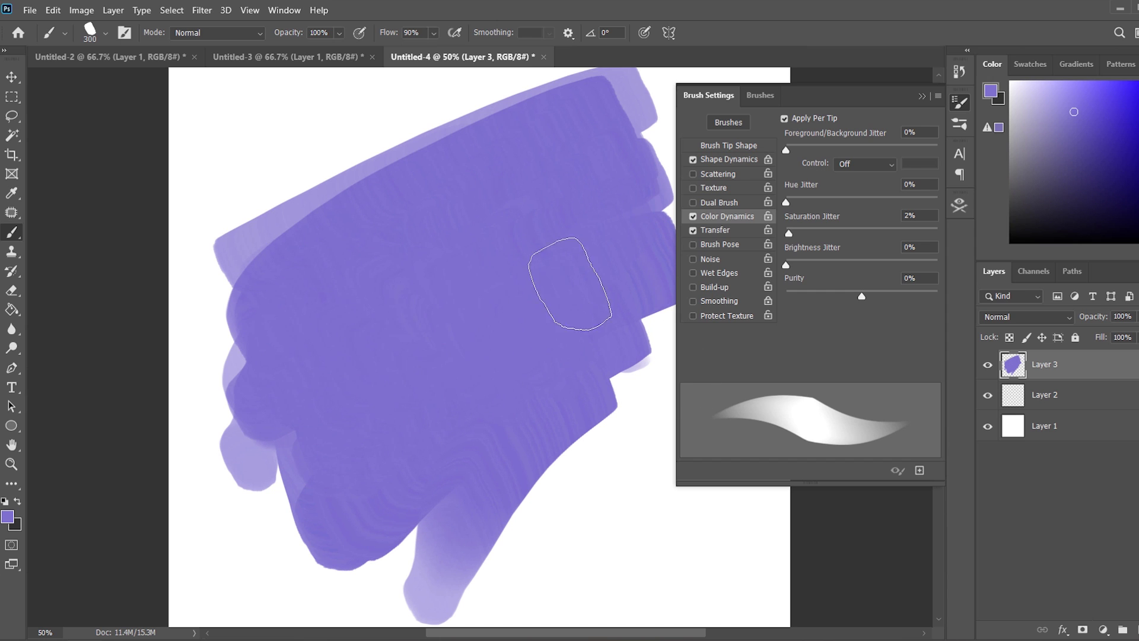
pyautogui.click(1091, 102)
pyautogui.moveTo(445, 437)
pyautogui.mouseDown()
pyautogui.moveTo(551, 406)
pyautogui.moveTo(545, 392)
pyautogui.moveTo(486, 373)
pyautogui.moveTo(384, 372)
pyautogui.moveTo(228, 547)
pyautogui.moveTo(306, 484)
pyautogui.moveTo(258, 451)
pyautogui.moveTo(246, 405)
pyautogui.moveTo(313, 435)
pyautogui.moveTo(340, 515)
pyautogui.moveTo(333, 479)
pyautogui.moveTo(542, 453)
pyautogui.mouseUp()
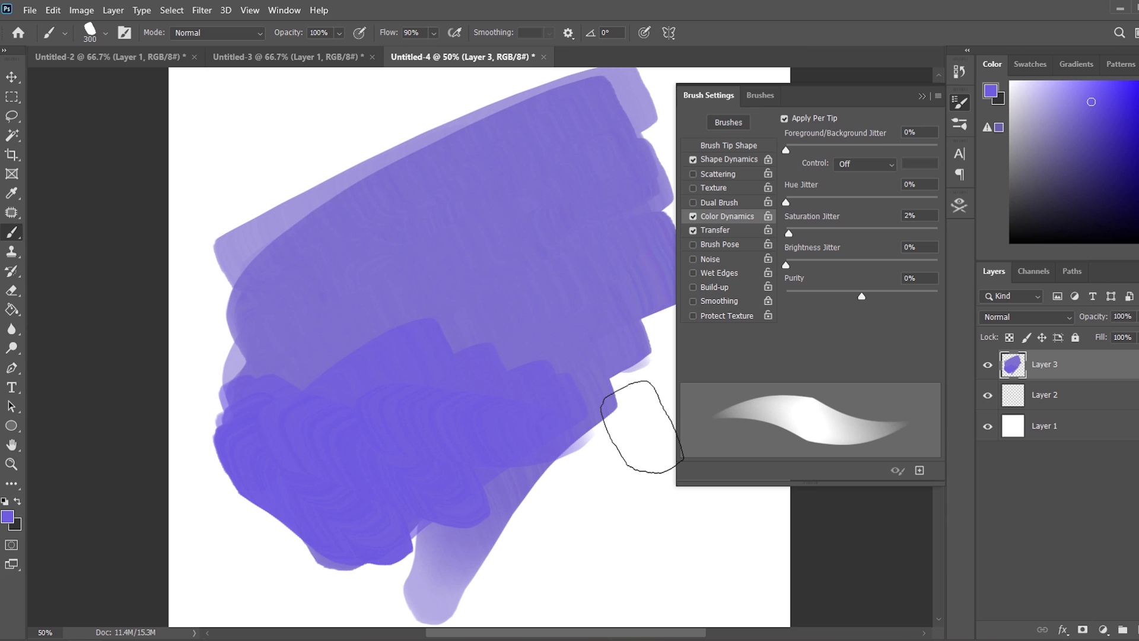
pyautogui.hotkey('ctrl', 'z')
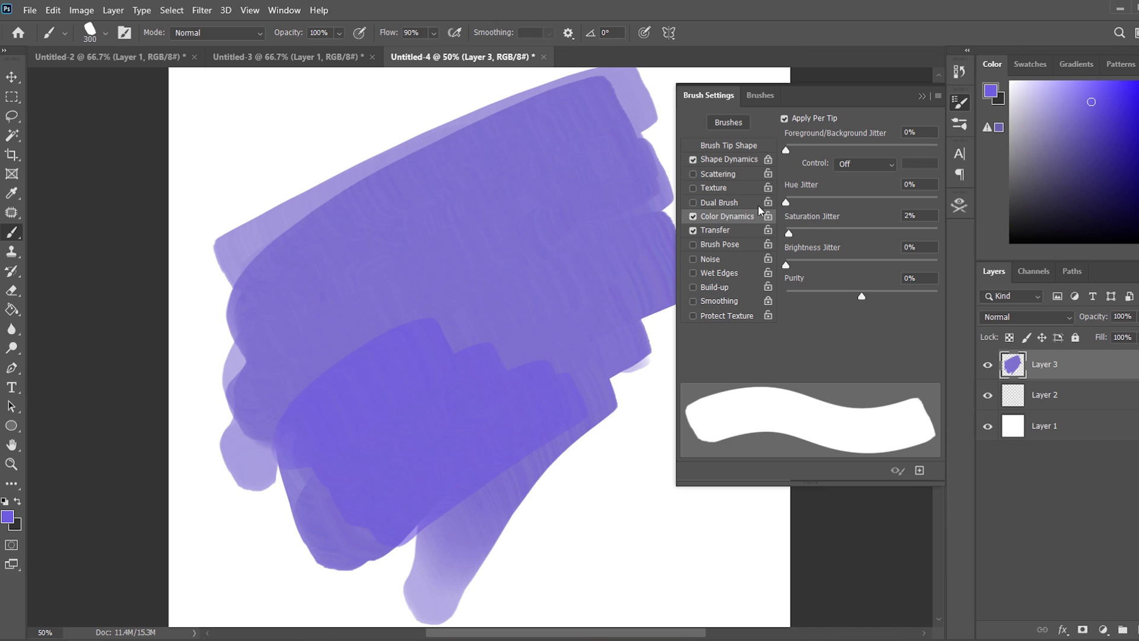
pyautogui.hotkey('ctrl', 'z')
# Compare broad overlapping strokes on Layer 3 with Color Dynamics turned off and with it turned back on.
pyautogui.click(693, 217)
pyautogui.moveTo(455, 287)
pyautogui.mouseDown()
pyautogui.moveTo(510, 254)
pyautogui.moveTo(202, 332)
pyautogui.moveTo(545, 273)
pyautogui.moveTo(241, 585)
pyautogui.mouseUp()
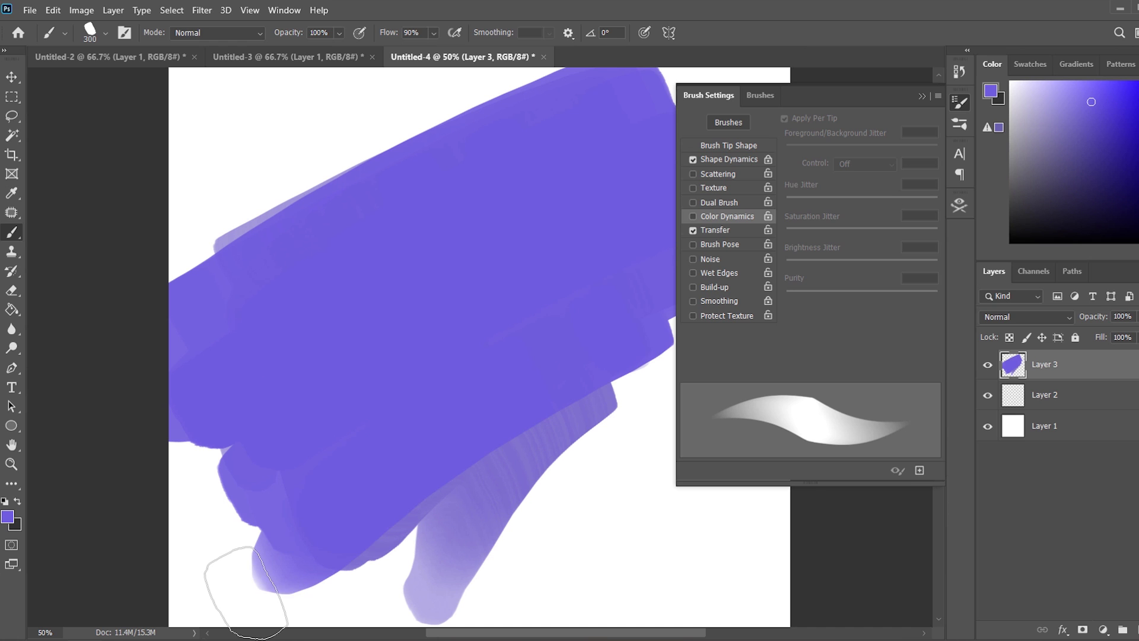
pyautogui.click(692, 216)
pyautogui.moveTo(534, 356)
pyautogui.mouseDown()
pyautogui.moveTo(661, 254)
pyautogui.moveTo(255, 483)
pyautogui.moveTo(328, 308)
pyautogui.moveTo(275, 299)
pyautogui.moveTo(747, 252)
pyautogui.moveTo(338, 330)
pyautogui.moveTo(376, 240)
pyautogui.mouseUp()
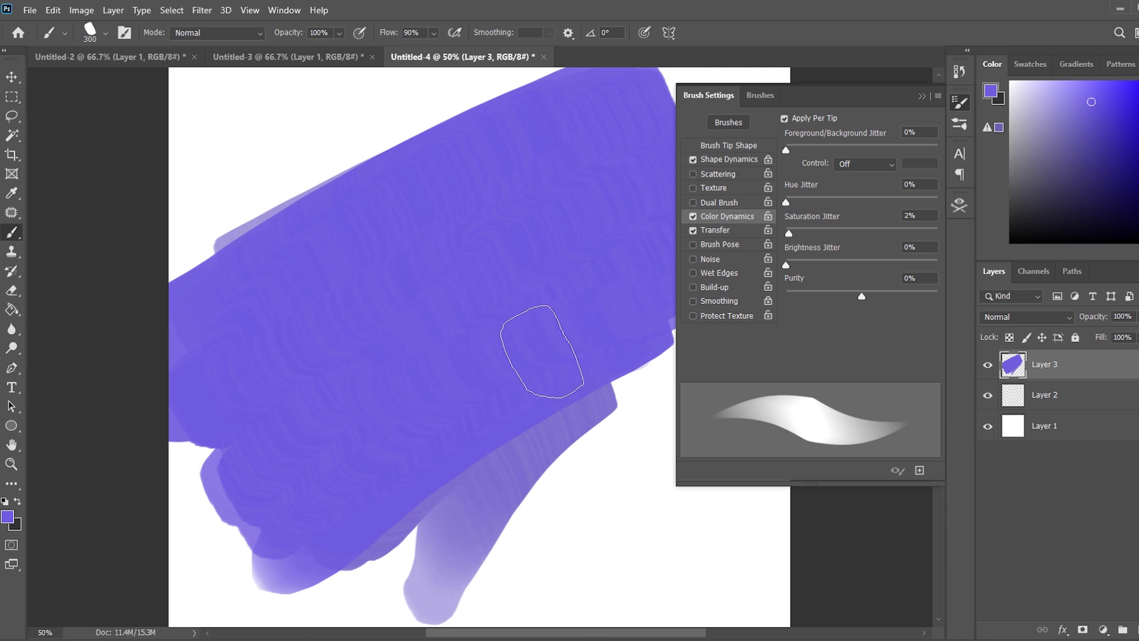
# Save the current brush as a new preset named Test Hue Jitter, including the tool settings.
pyautogui.click(919, 470)
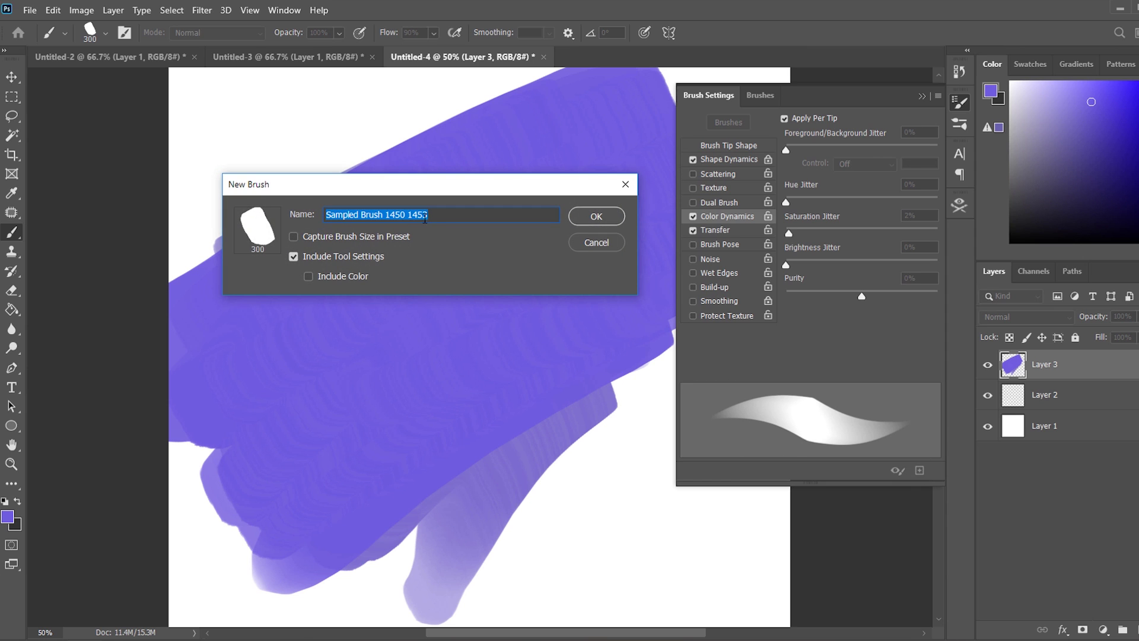
pyautogui.write('Test Hue Jitter')
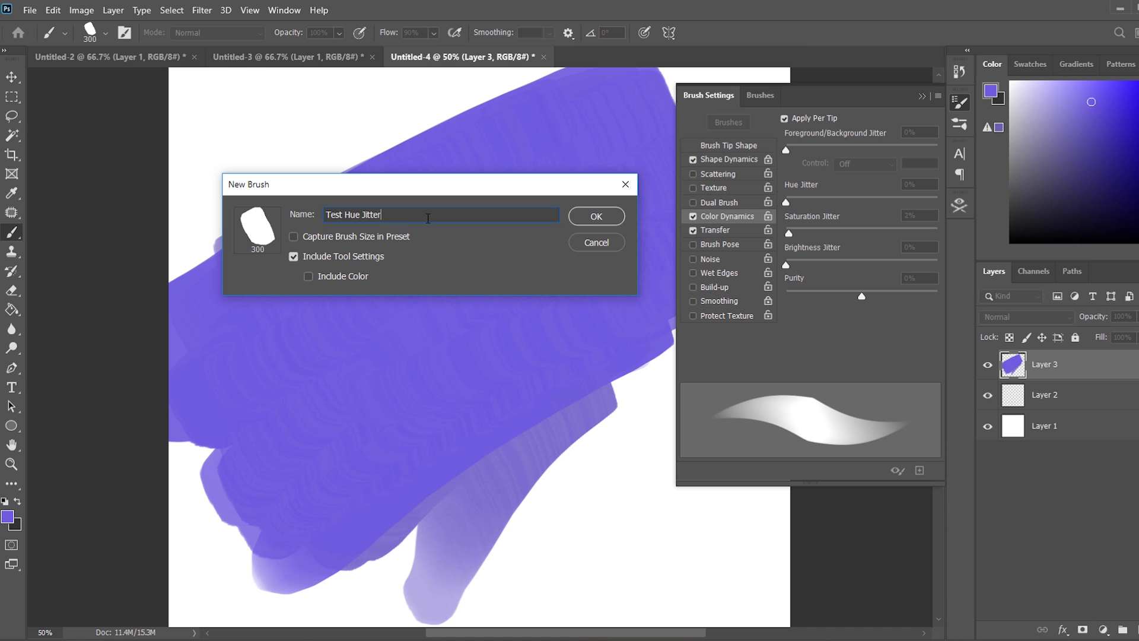
pyautogui.press('Return')
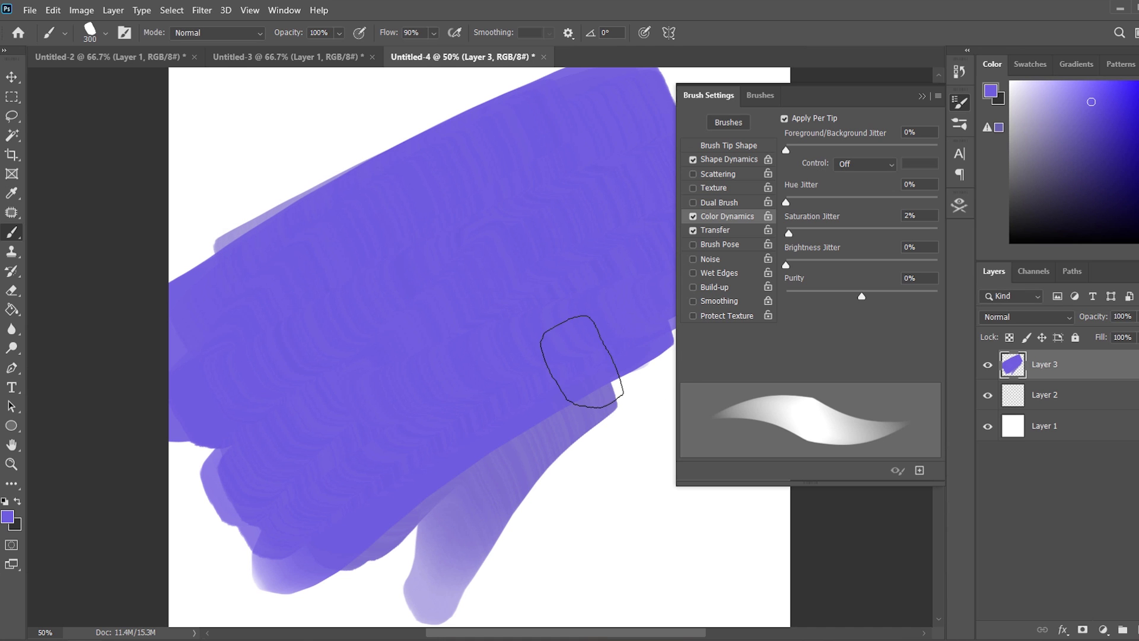
# Put away the brush settings and delete Layer 3 with its test strokes.
pyautogui.rightClick(520, 359)
pyautogui.click(237, 363)
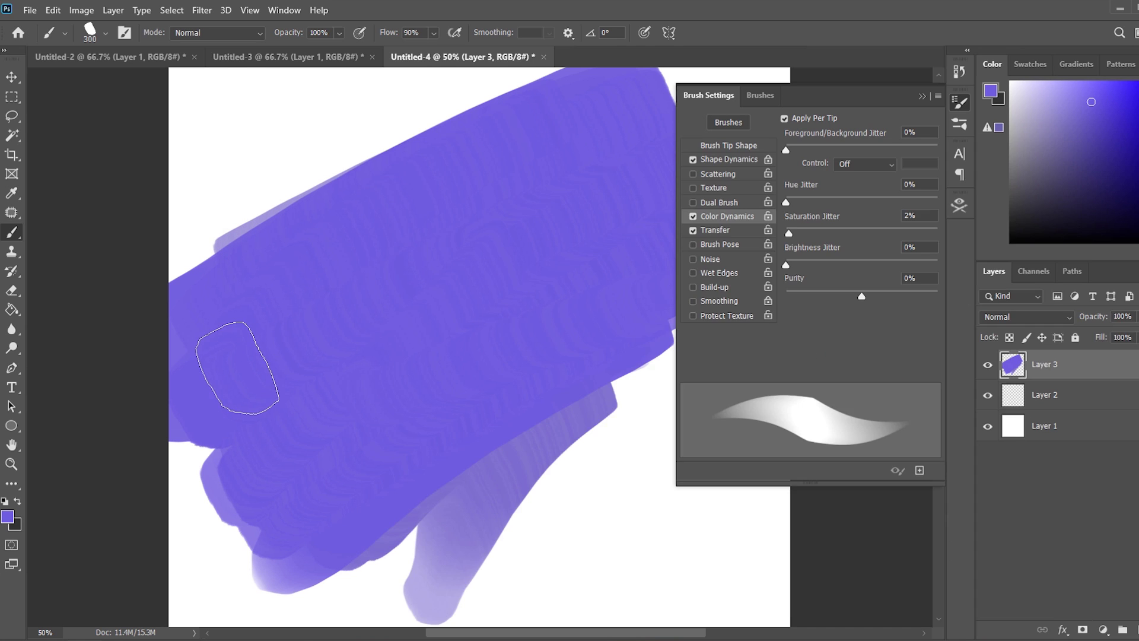
pyautogui.click(923, 97)
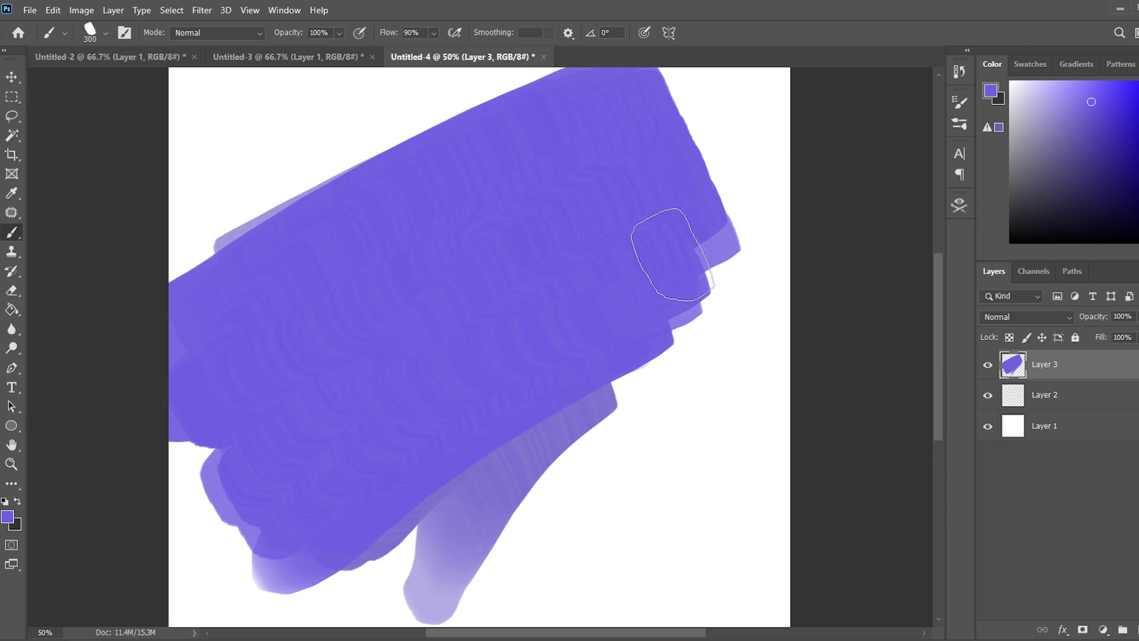
pyautogui.press('Delete')
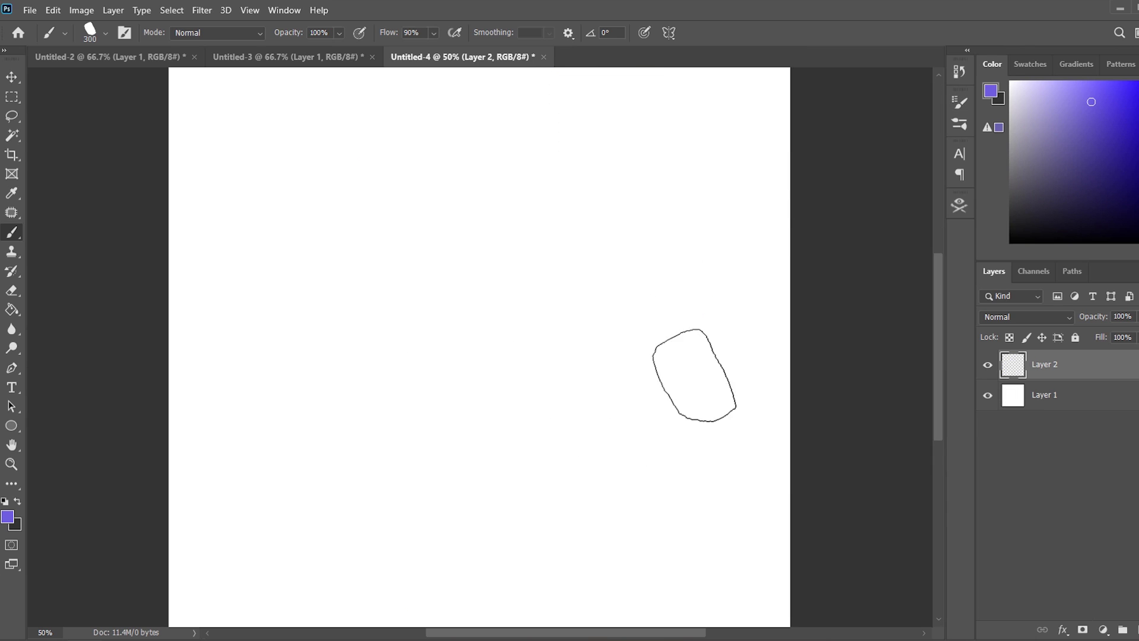
# Show the Brusherator brush set, try the Smooth Chalk brush with a broad stroke on Layer 2 and undo it.
pyautogui.click(959, 208)
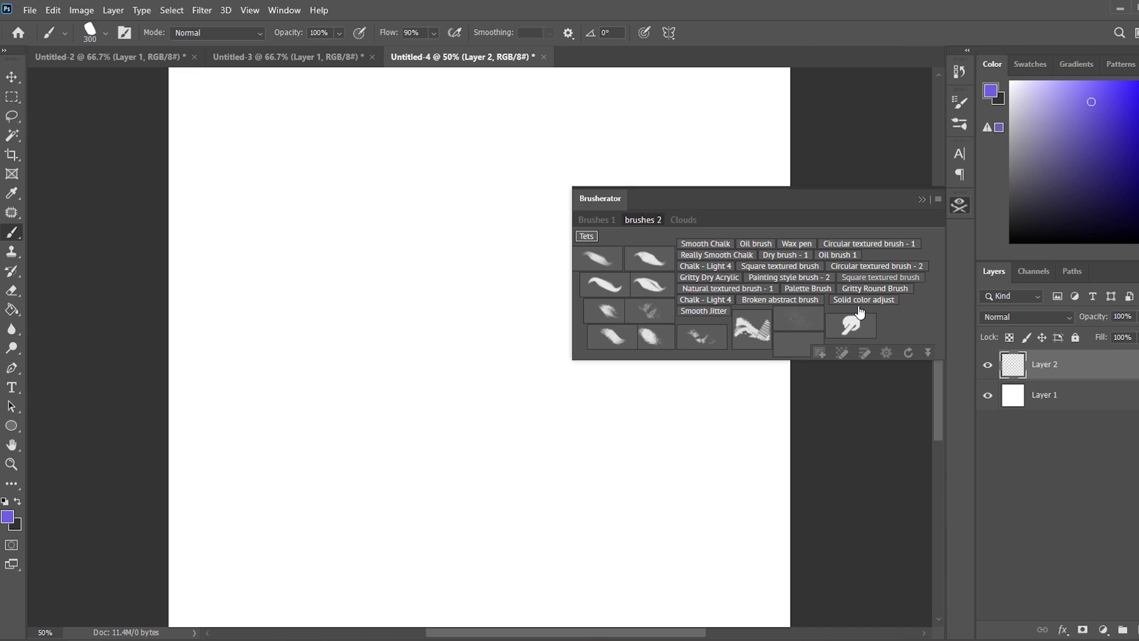
pyautogui.click(716, 245)
pyautogui.moveTo(361, 336)
pyautogui.mouseDown()
pyautogui.moveTo(400, 449)
pyautogui.moveTo(282, 541)
pyautogui.moveTo(494, 596)
pyautogui.mouseUp()
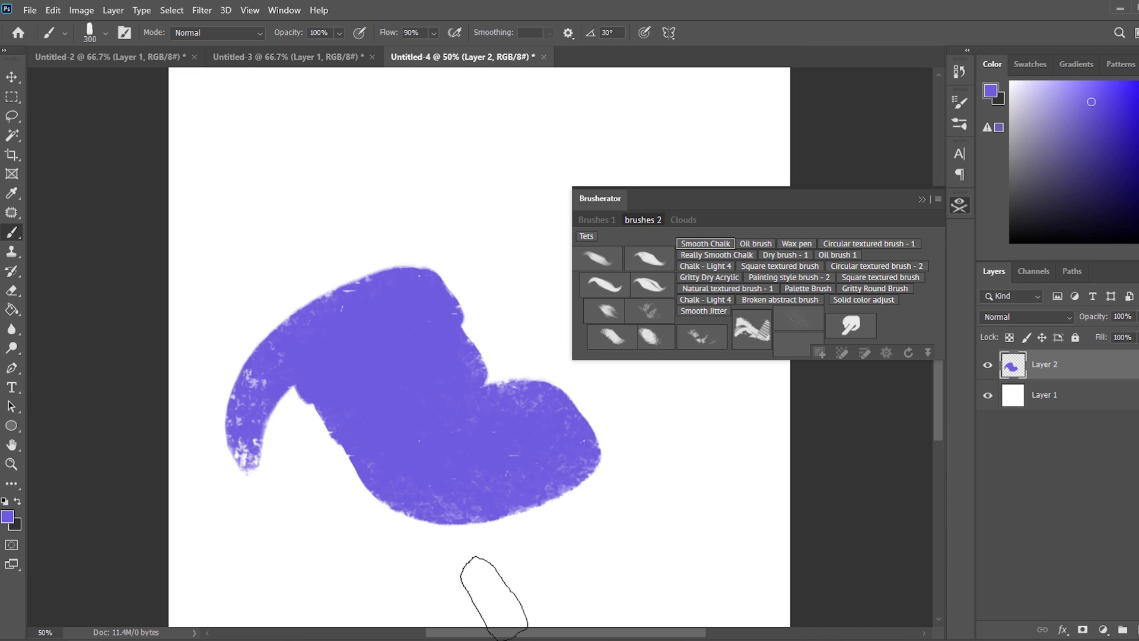
pyautogui.hotkey('ctrl', 'z')
# Pick the Test Hue Jitter preset at the end of the brush list and test it with overlapping diagonal strokes on Layer 2.
pyautogui.rightClick(399, 359)
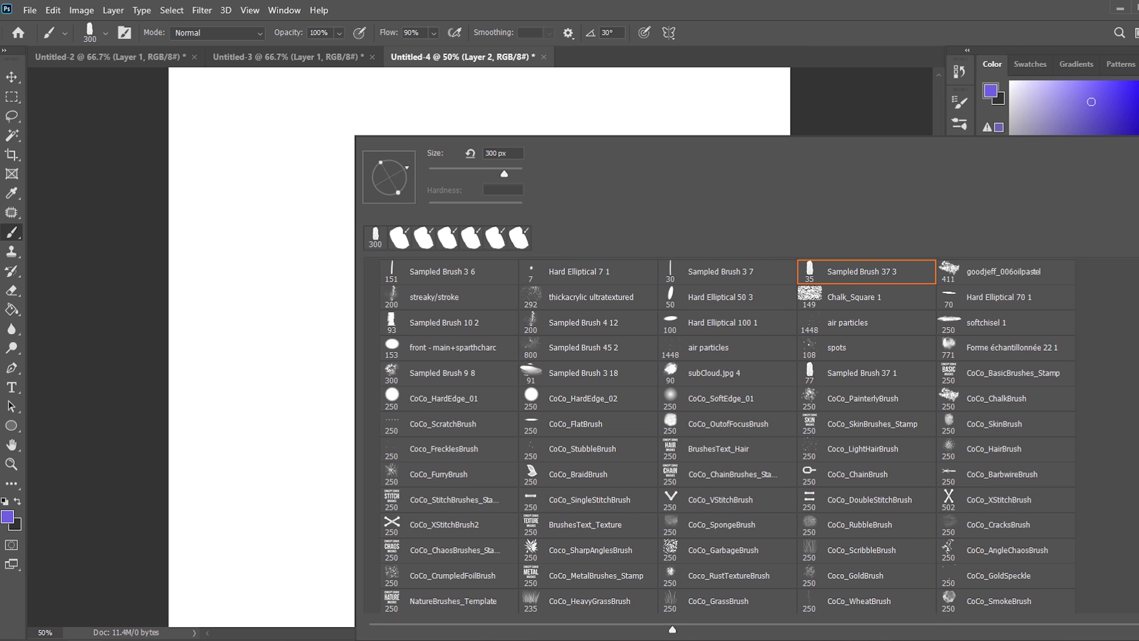
pyautogui.scroll(-15, 727, 433)
pyautogui.scroll(-10, 727, 433)
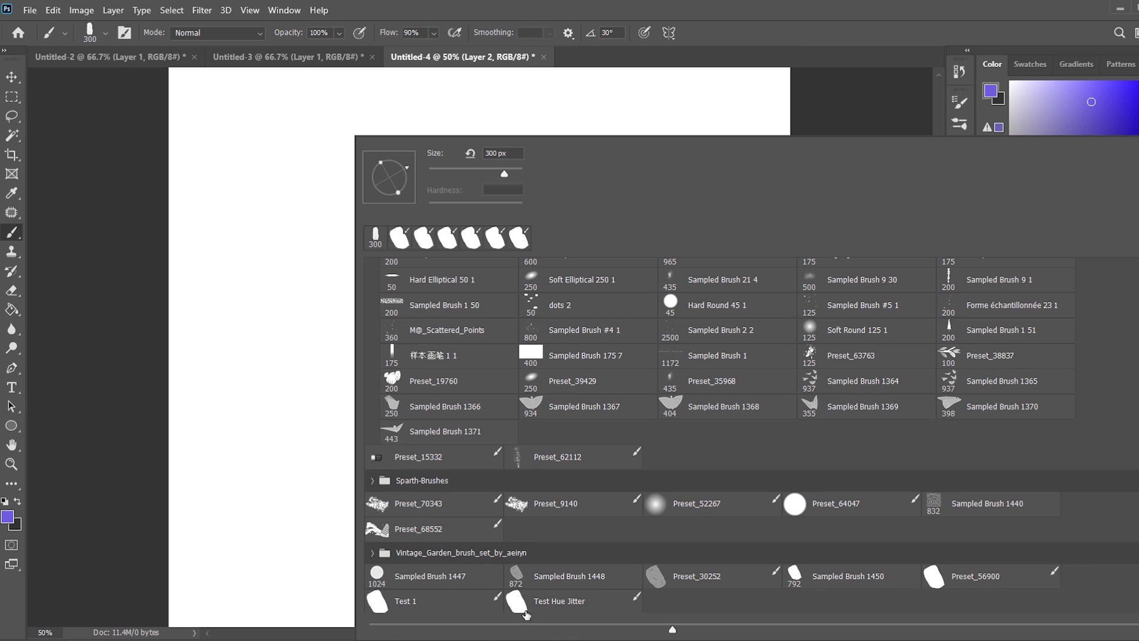
pyautogui.press('Escape')
pyautogui.moveTo(326, 407); pyautogui.dragTo(442, 232)
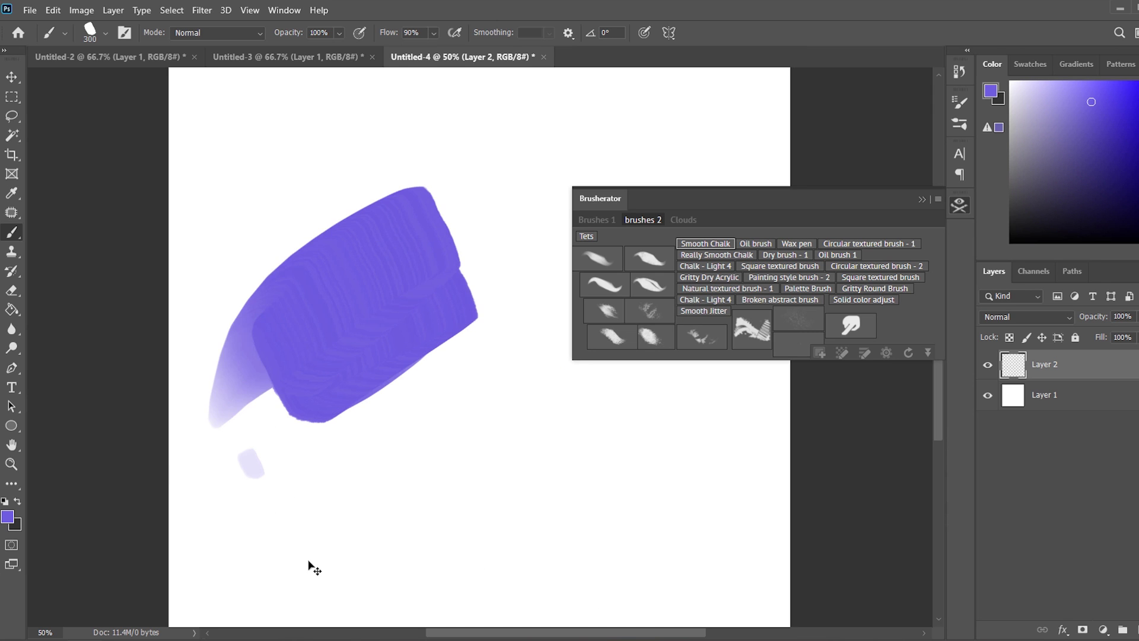
pyautogui.hotkey('ctrl', 'z')
pyautogui.moveTo(388, 436)
pyautogui.mouseDown()
pyautogui.moveTo(394, 394)
pyautogui.moveTo(279, 196)
pyautogui.mouseUp()
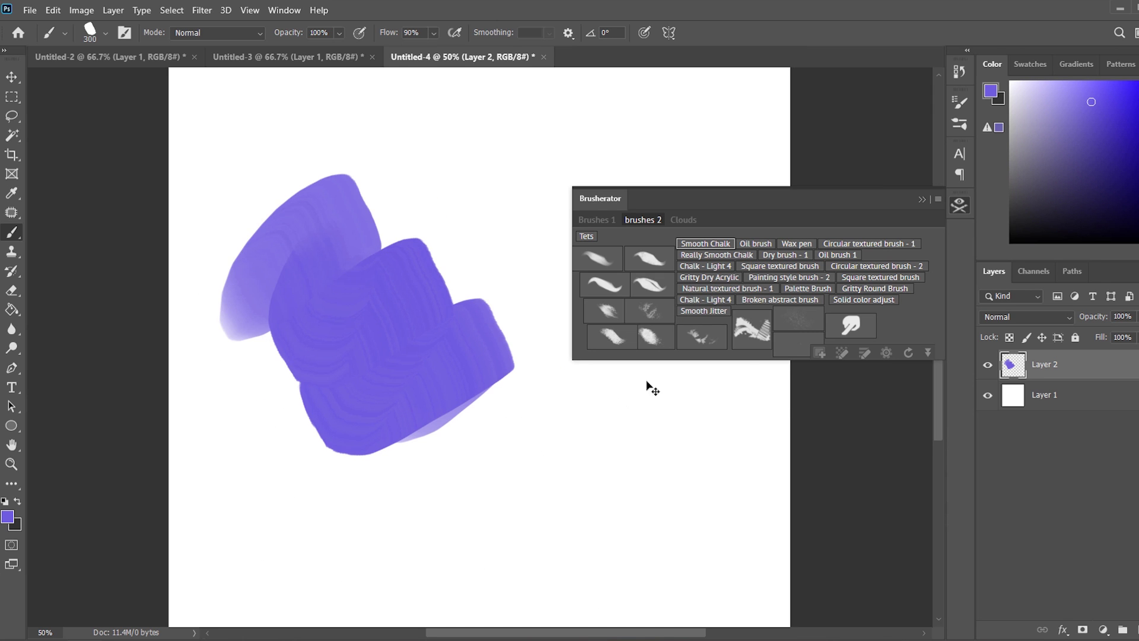
# Add a Brusherator text button named Test Hue Jitter from the active tool and place it beside the hand-shaped smudge button.
pyautogui.click(838, 356)
pyautogui.click(819, 353)
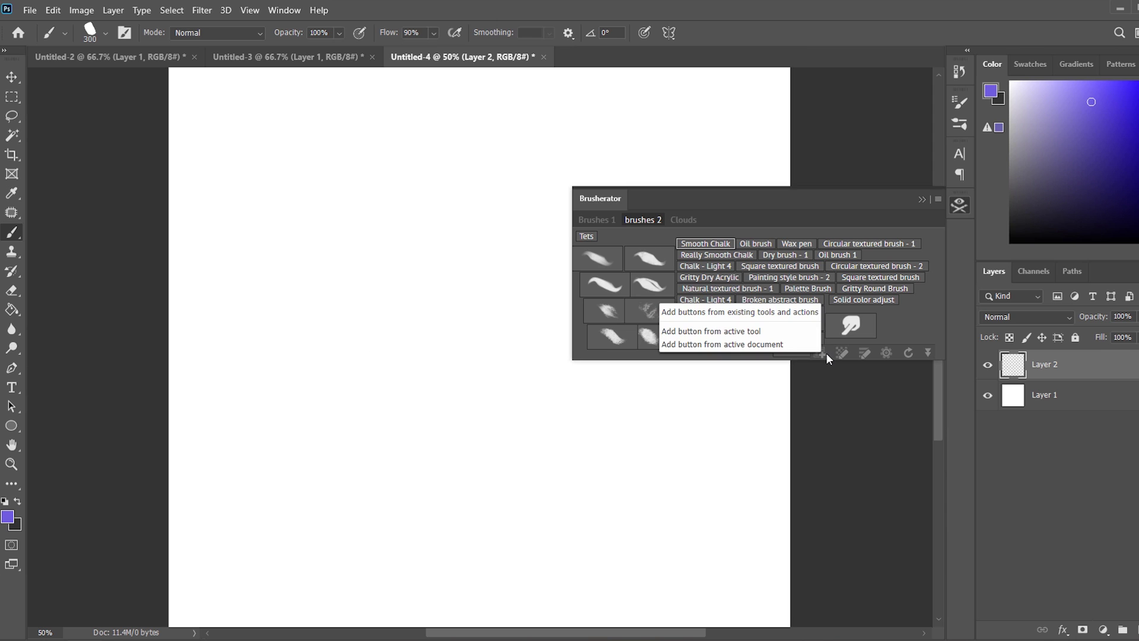
pyautogui.click(727, 335)
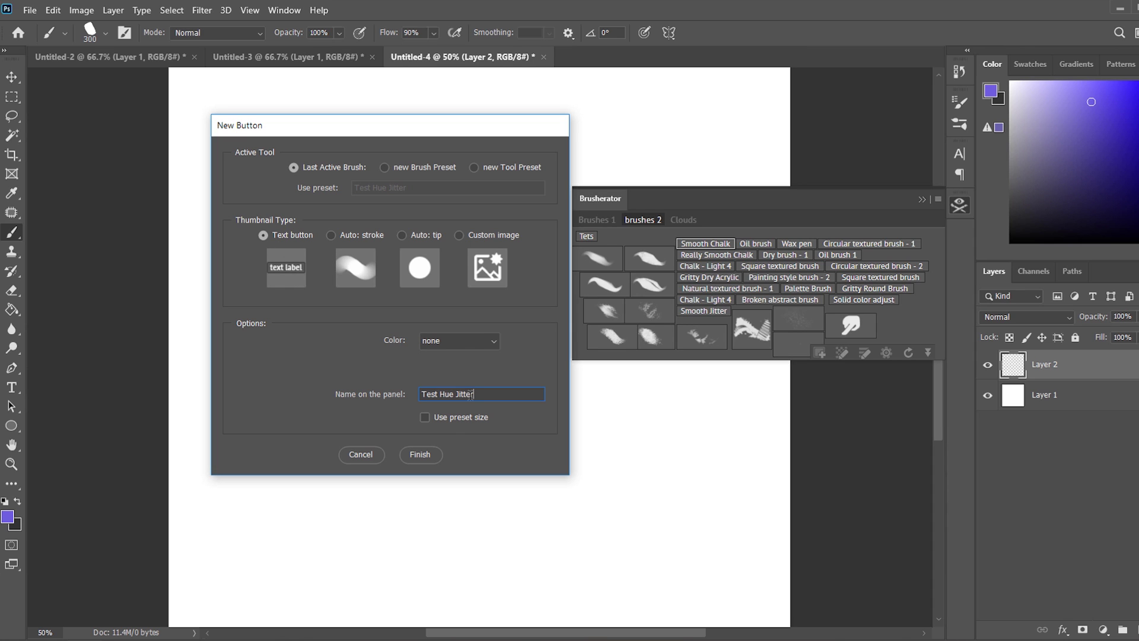
pyautogui.click(422, 461)
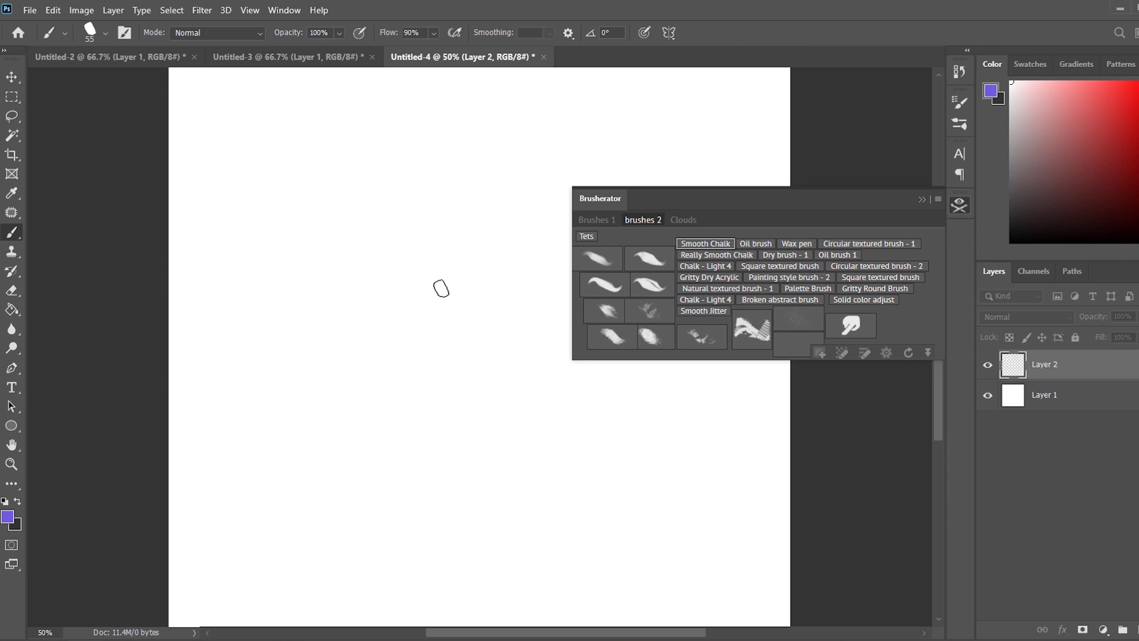
pyautogui.click(838, 353)
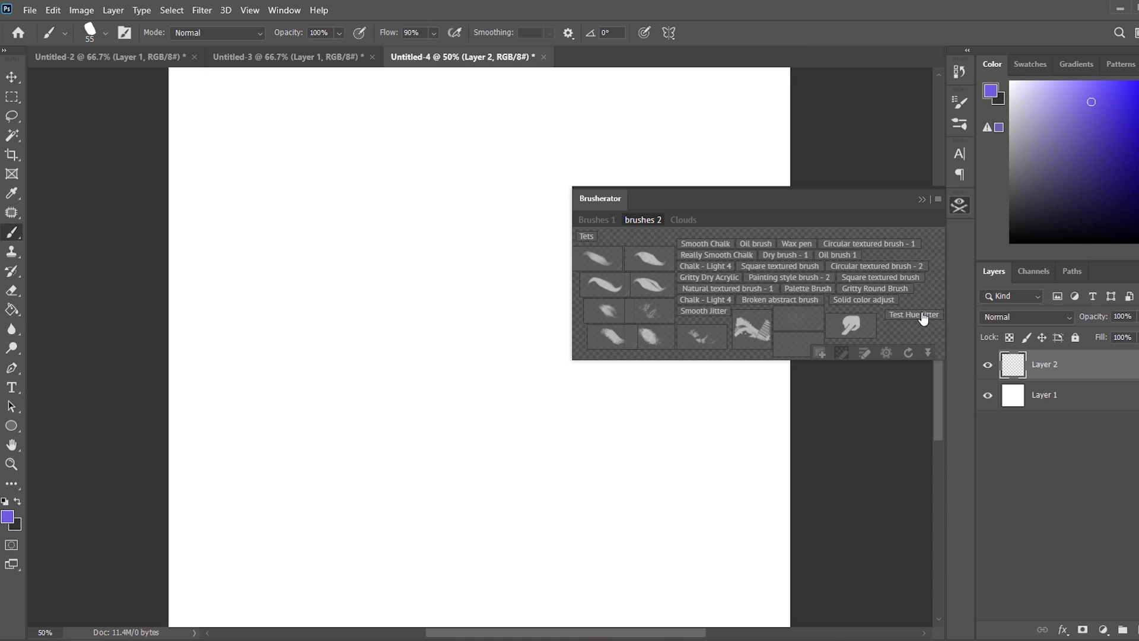
# Compare a textured brush's squiggle with Test Hue Jitter strokes at 55 px and 90 px on Layer 2.
pyautogui.click(864, 299)
pyautogui.moveTo(430, 330)
pyautogui.mouseDown()
pyautogui.moveTo(449, 315)
pyautogui.moveTo(285, 408)
pyautogui.mouseUp()
pyautogui.click(910, 314)
pyautogui.moveTo(458, 190); pyautogui.dragTo(273, 284)
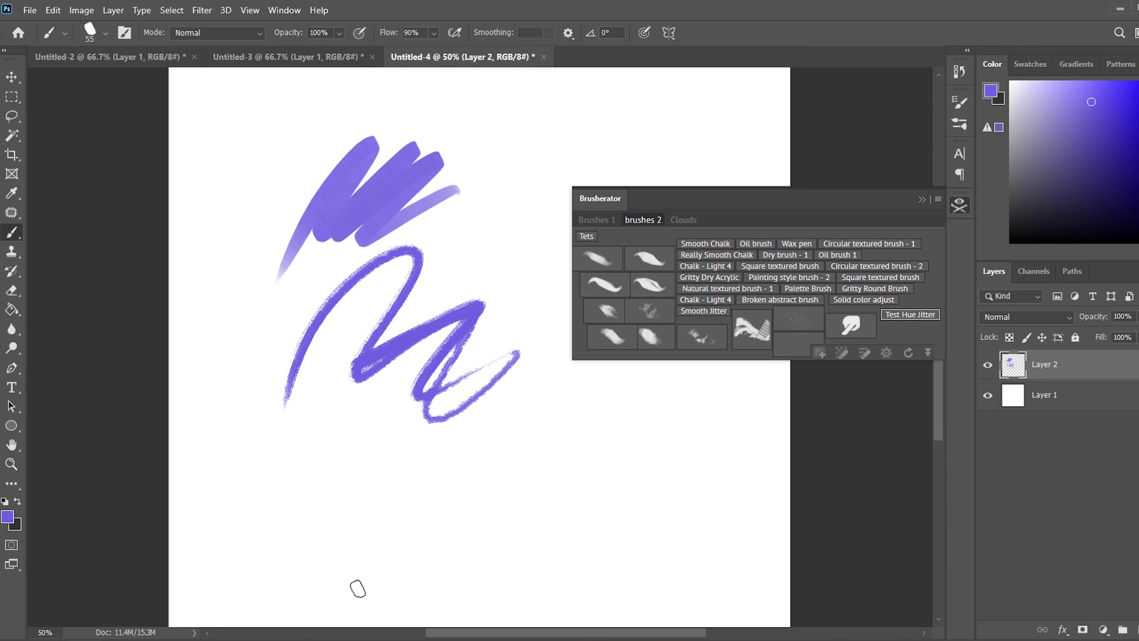
pyautogui.moveTo(448, 212); pyautogui.dragTo(334, 278)
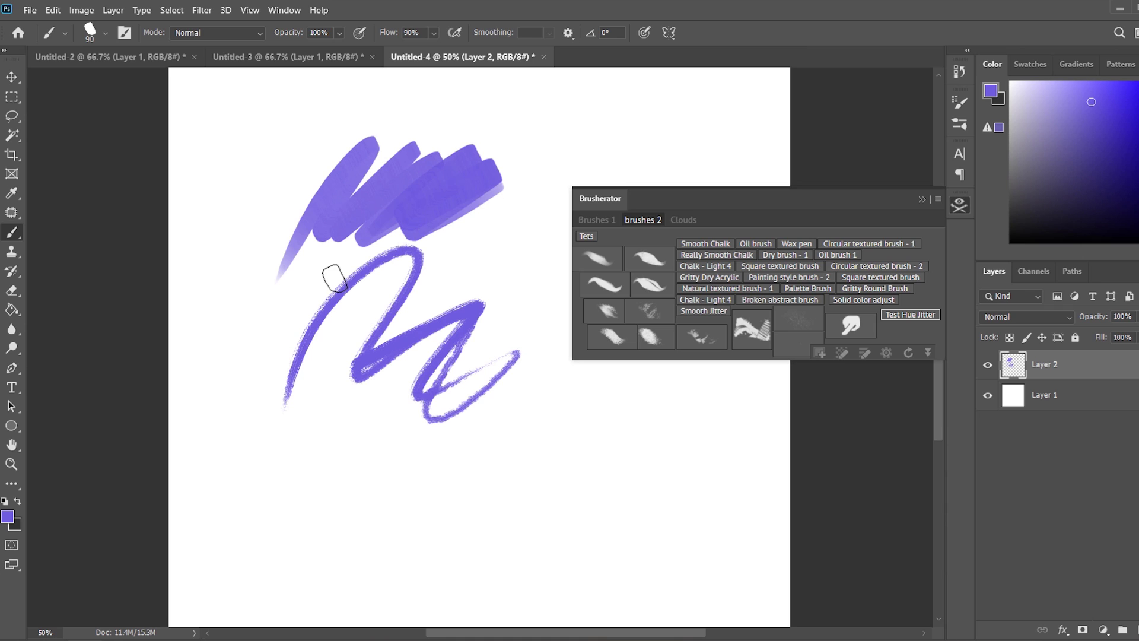
# Delete the layer with the test strokes, create a fresh empty layer above Layer 1 and put Brusherator away.
pyautogui.press('Delete')
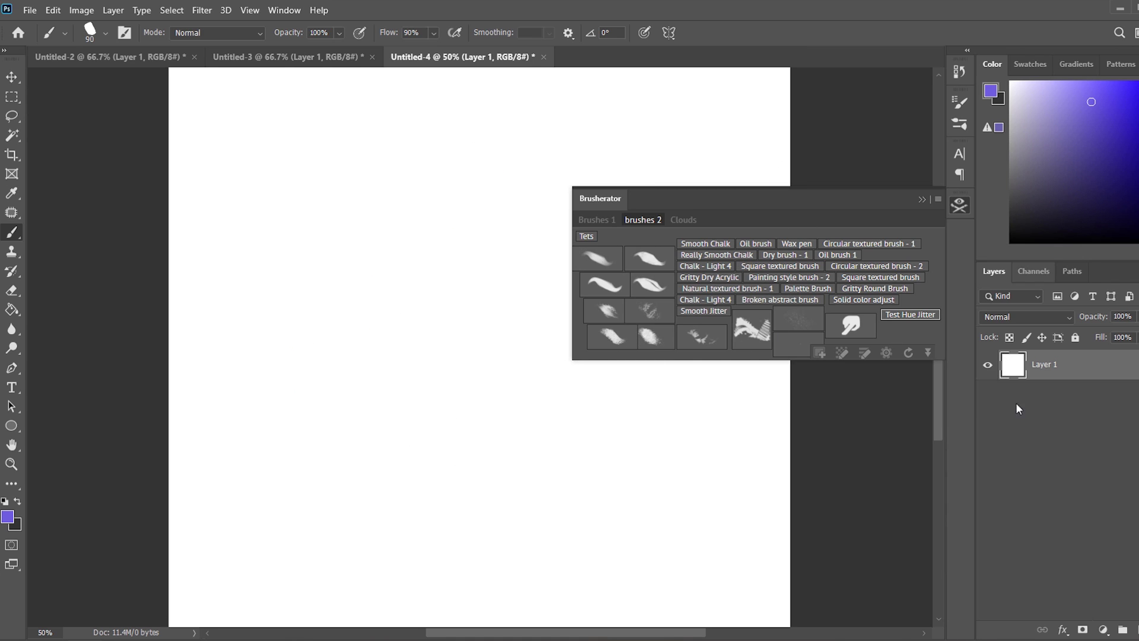
pyautogui.hotkey('ctrl', 'shift', 'alt', 'n')
pyautogui.click(921, 199)
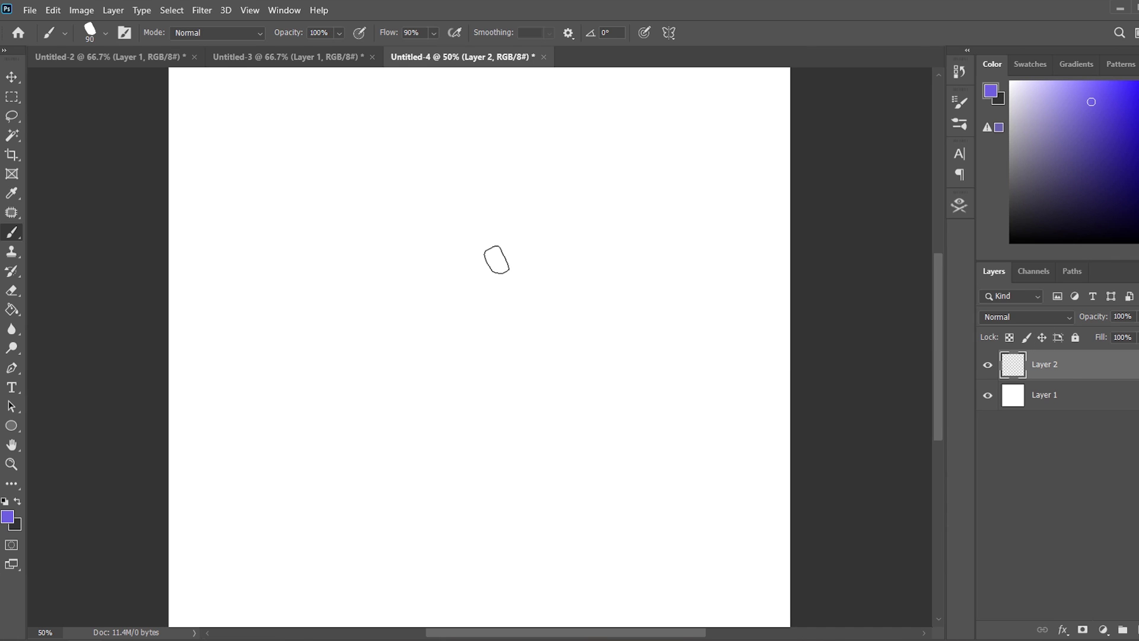
# Set the brush size to 200 px and test green strokes on Layer 4, undoing each one.
pyautogui.moveTo(501, 259)
pyautogui.mouseDown()
pyautogui.moveTo(381, 318)
pyautogui.moveTo(712, 496)
pyautogui.moveTo(730, 482)
pyautogui.mouseUp()
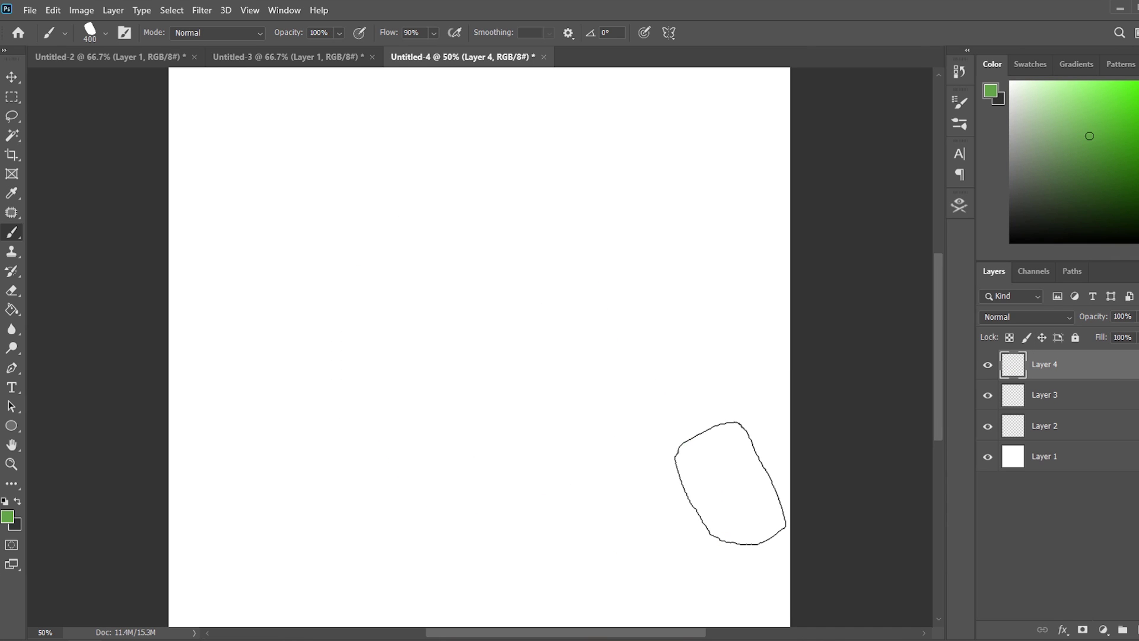
pyautogui.press('[')
pyautogui.press('[')
pyautogui.press('[')
pyautogui.moveTo(462, 219)
pyautogui.mouseDown()
pyautogui.moveTo(339, 322)
pyautogui.moveTo(422, 361)
pyautogui.moveTo(602, 341)
pyautogui.mouseUp()
pyautogui.hotkey('ctrl', 'z')
pyautogui.moveTo(392, 229)
pyautogui.mouseDown()
pyautogui.moveTo(272, 325)
pyautogui.moveTo(335, 256)
pyautogui.moveTo(252, 350)
pyautogui.mouseUp()
pyautogui.hotkey('ctrl', 'z')
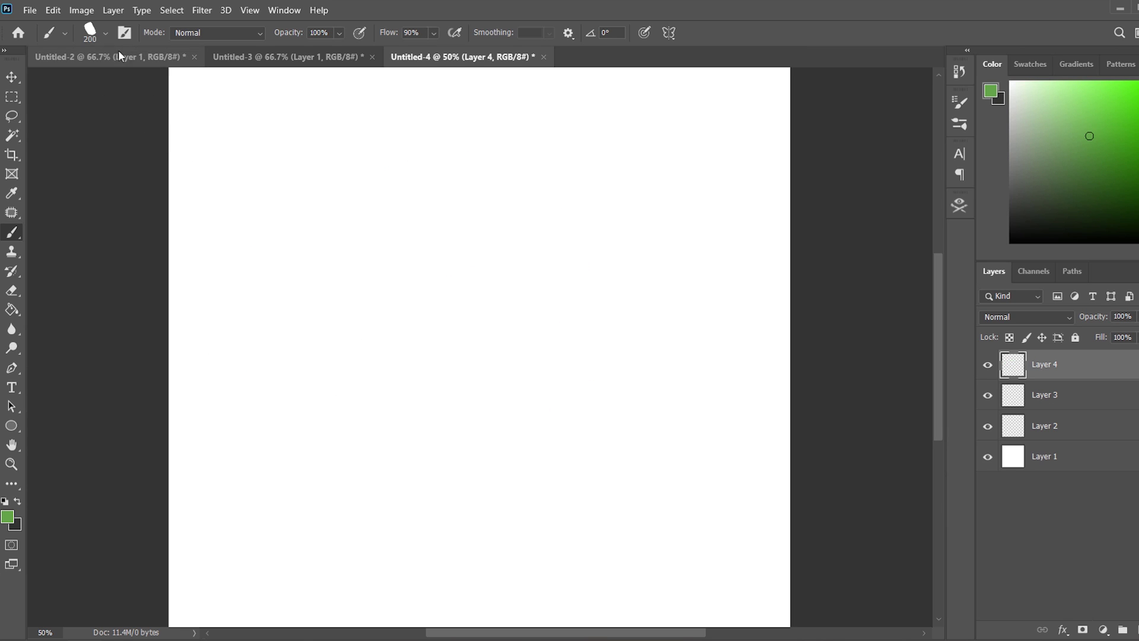
# Show the brush's Texture settings and switch to the Untitled-2 document with the paint texture.
pyautogui.click(124, 33)
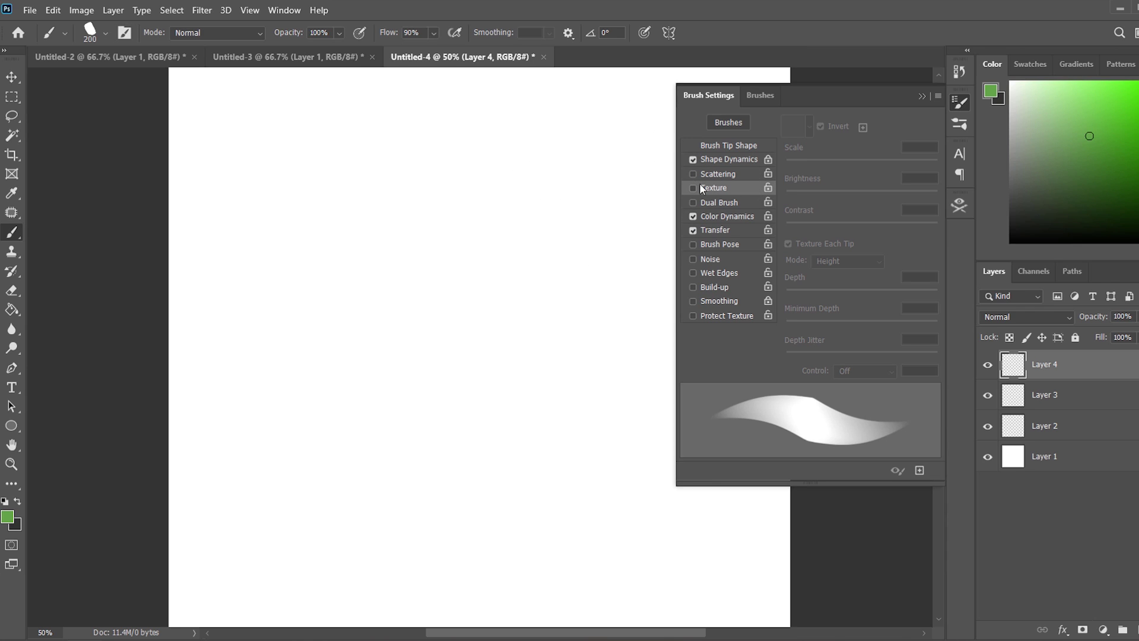
pyautogui.click(87, 56)
pyautogui.press('F5')
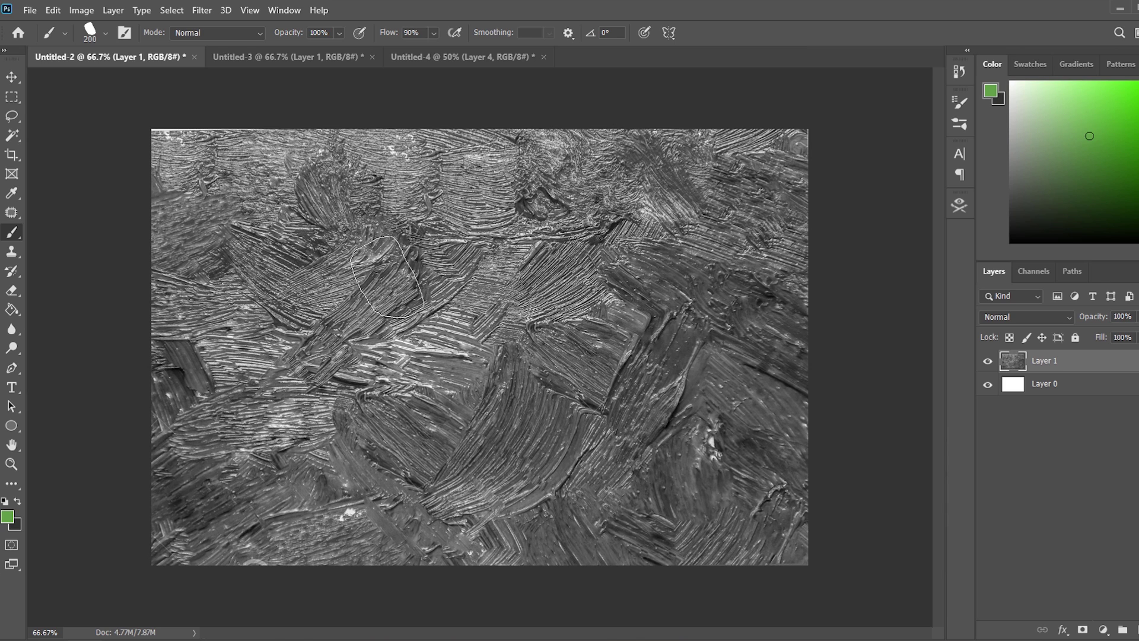
# Increase the paint texture's contrast with Levels, setting the input levels to 23, 0.83 and 207.
pyautogui.click(82, 10)
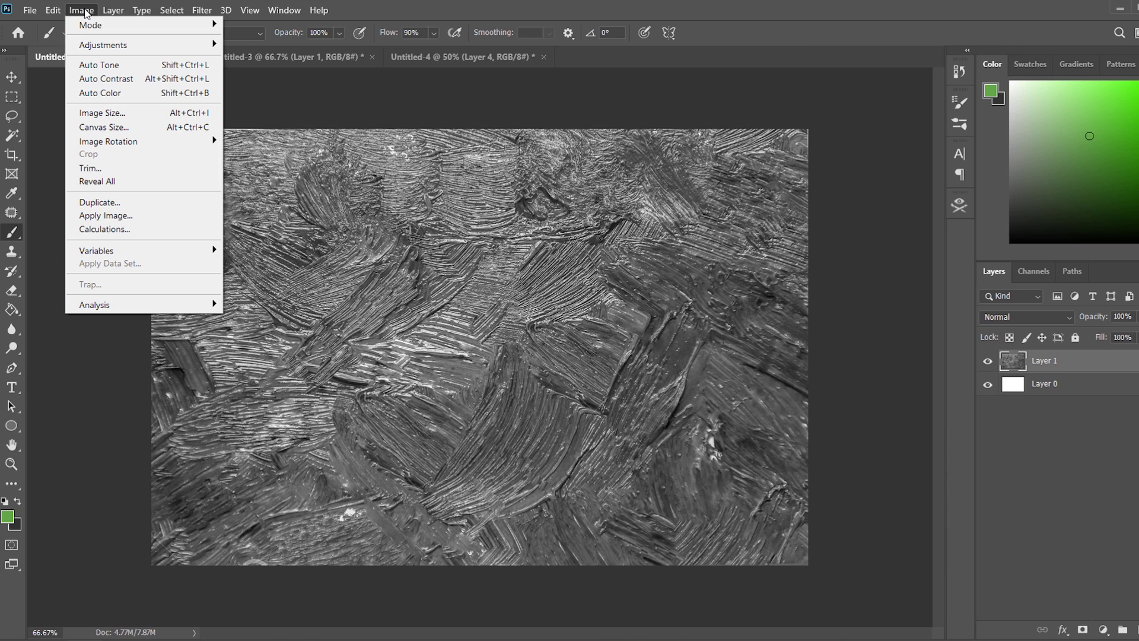
pyautogui.moveTo(121, 54)
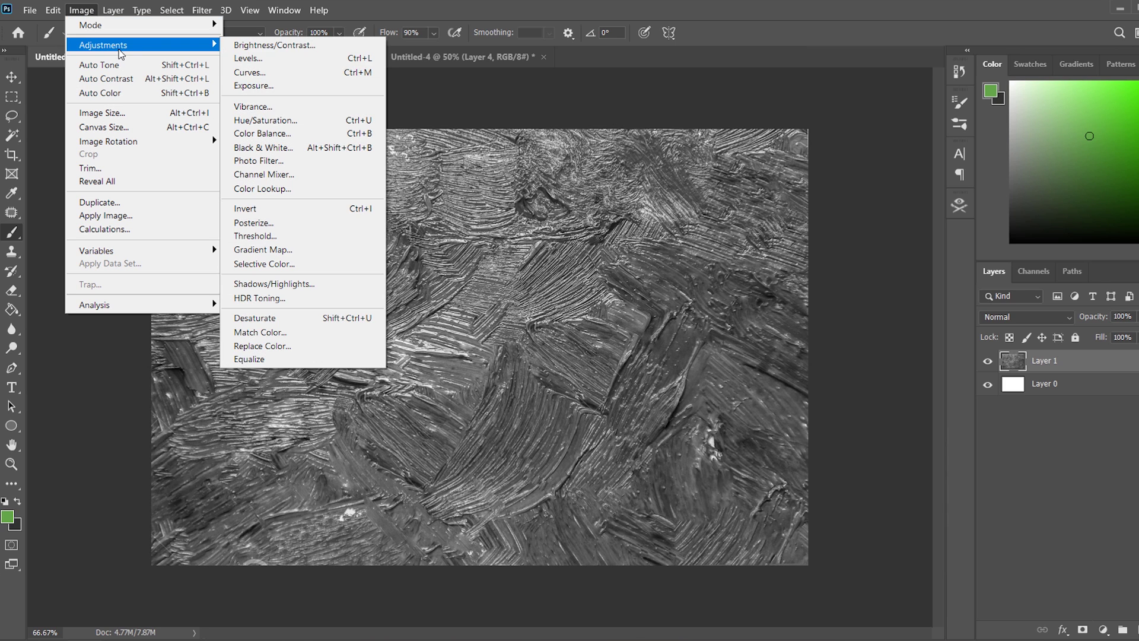
pyautogui.click(321, 58)
pyautogui.moveTo(838, 290); pyautogui.dragTo(856, 290)
pyautogui.moveTo(1027, 288); pyautogui.dragTo(992, 290)
pyautogui.moveTo(924, 290)
pyautogui.mouseDown()
pyautogui.moveTo(912, 290)
pyautogui.moveTo(932, 290)
pyautogui.mouseUp()
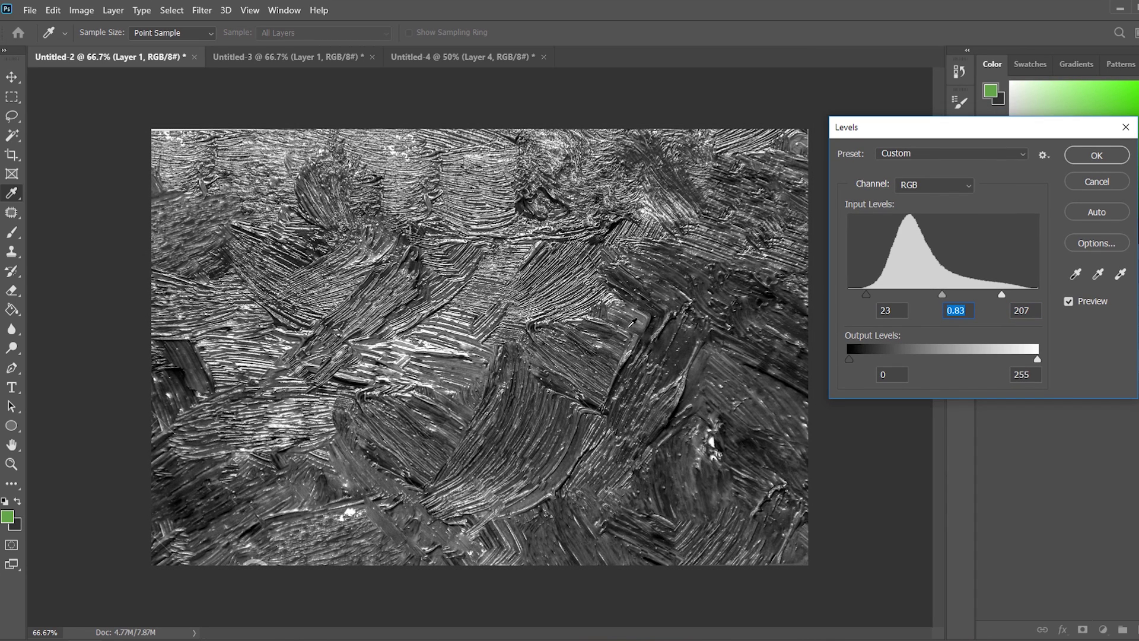
pyautogui.click(1094, 155)
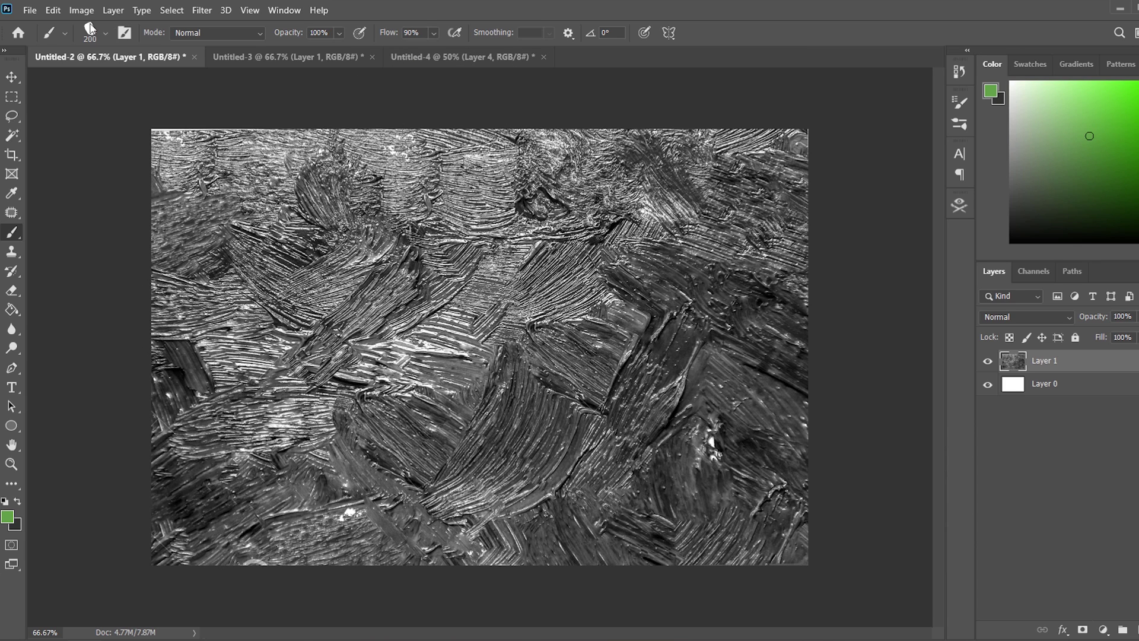
# Define a pattern from the adjusted paint texture in Untitled-2.
pyautogui.click(53, 10)
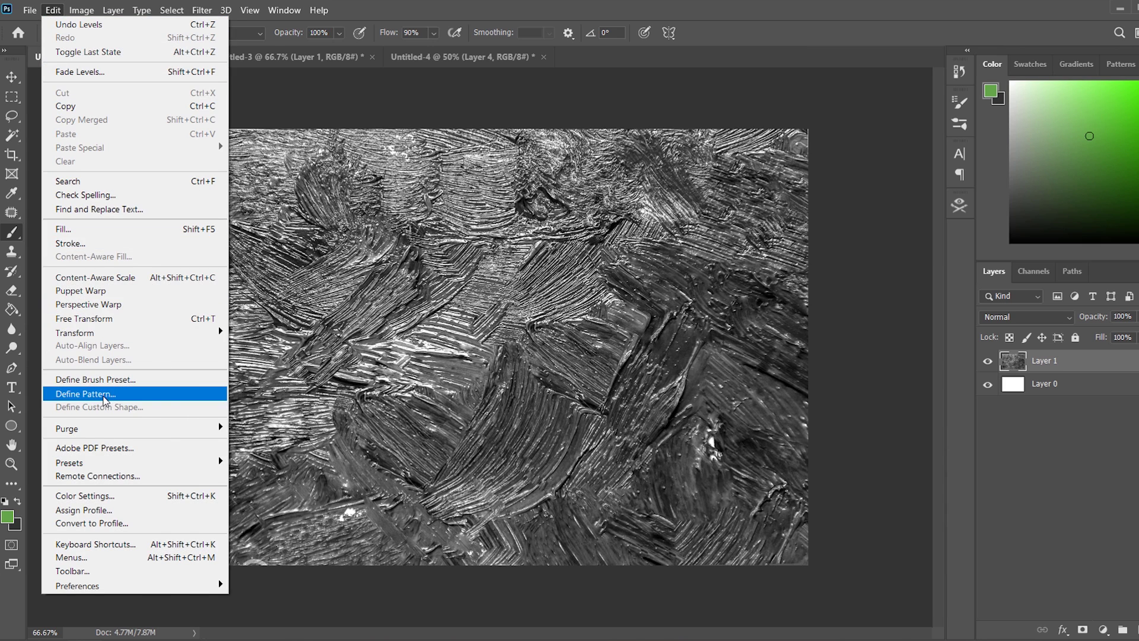
pyautogui.click(71, 394)
pyautogui.click(528, 200)
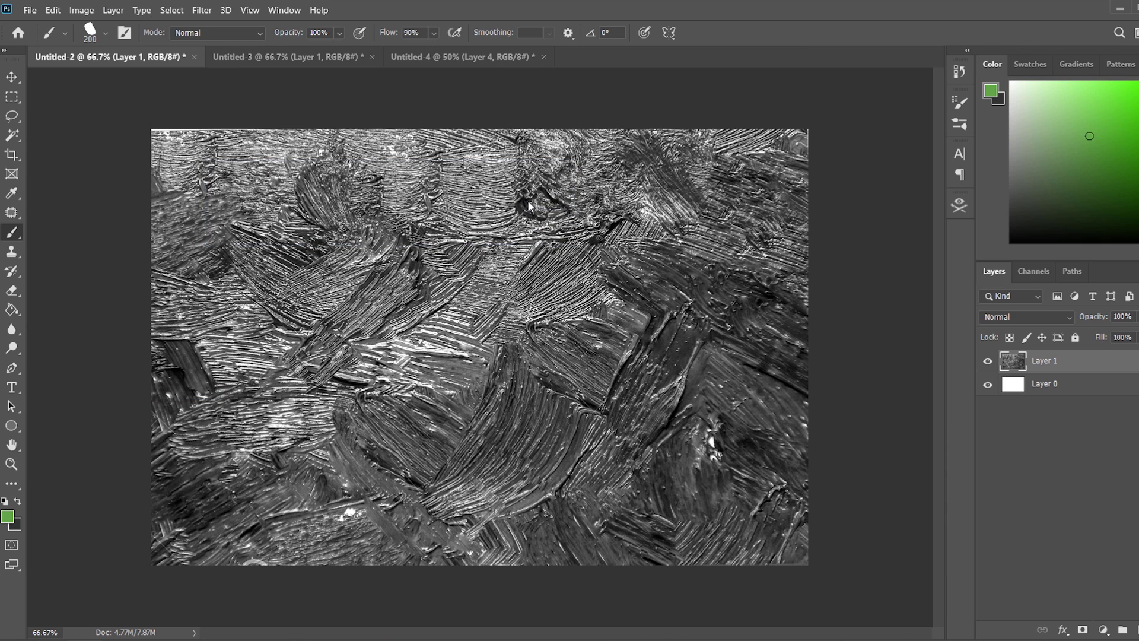
# Switch to the Untitled-4 document and test two green strokes on Layer 4, undoing both.
pyautogui.click(460, 60)
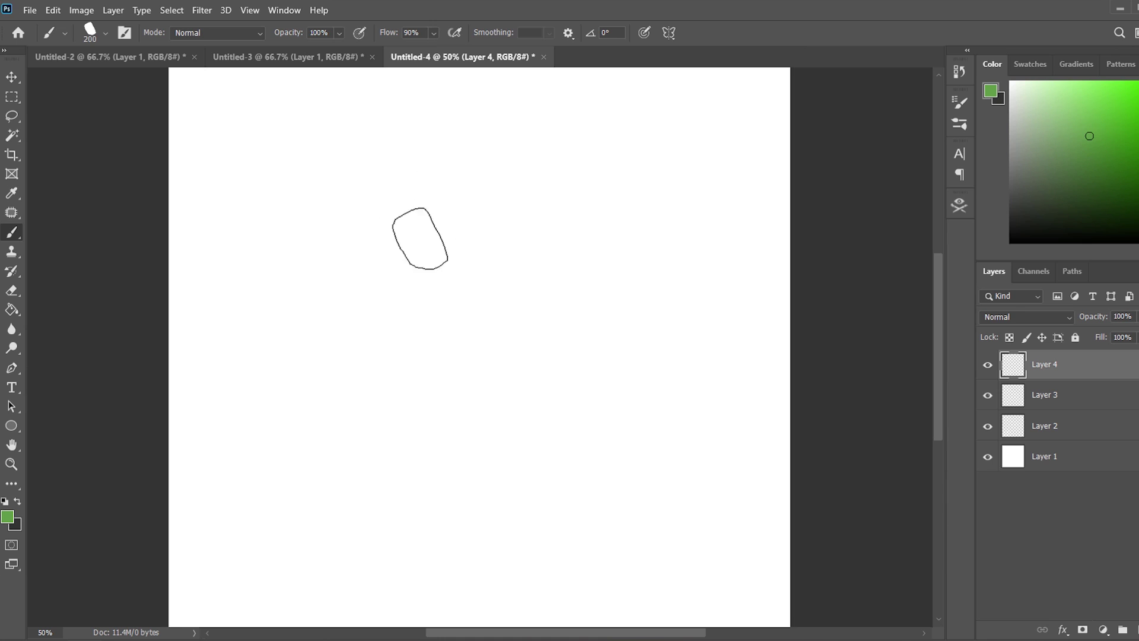
pyautogui.moveTo(321, 321); pyautogui.dragTo(459, 234)
pyautogui.moveTo(382, 338); pyautogui.dragTo(623, 252)
pyautogui.hotkey('ctrl', 'z')
pyautogui.hotkey('ctrl', 'z')
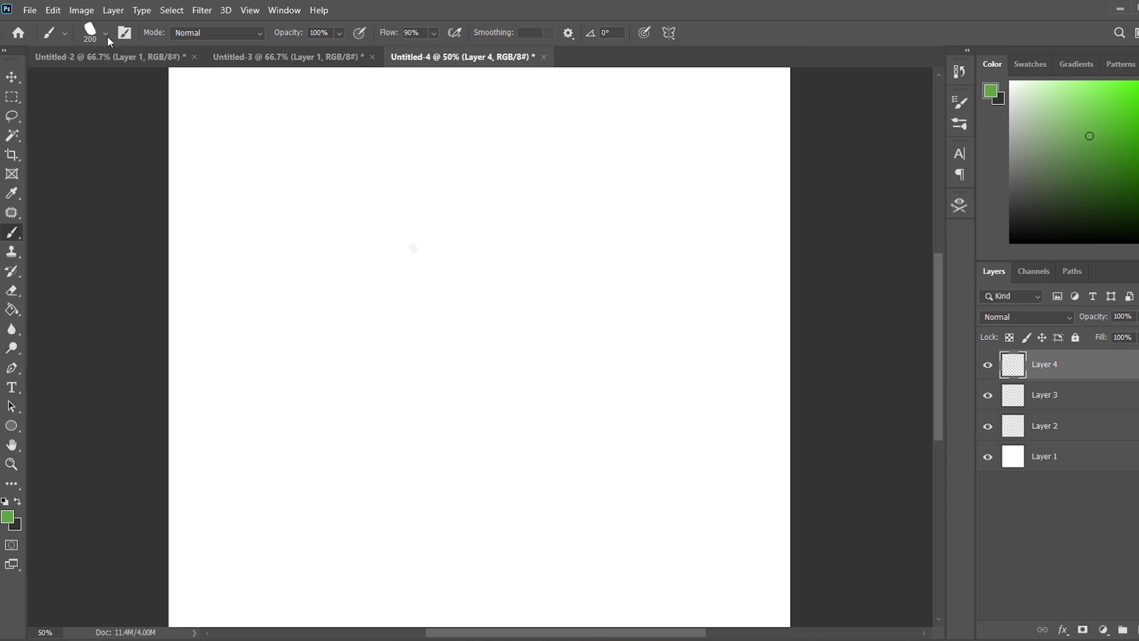
# Enable Texture in the brush settings and choose the newly defined paint-texture pattern.
pyautogui.click(119, 35)
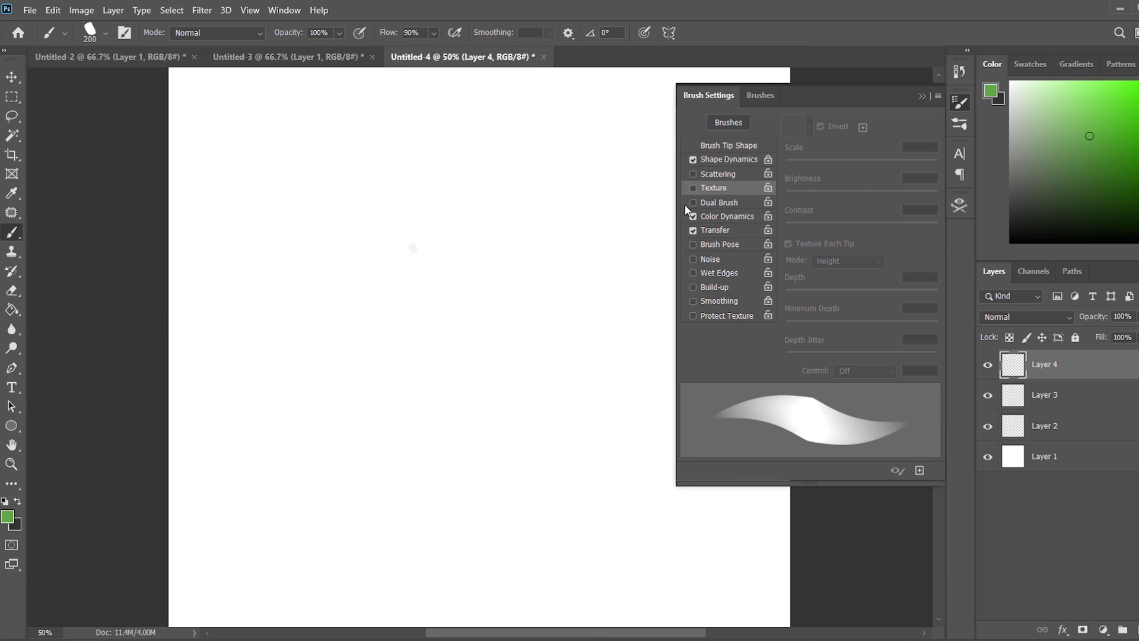
pyautogui.click(693, 188)
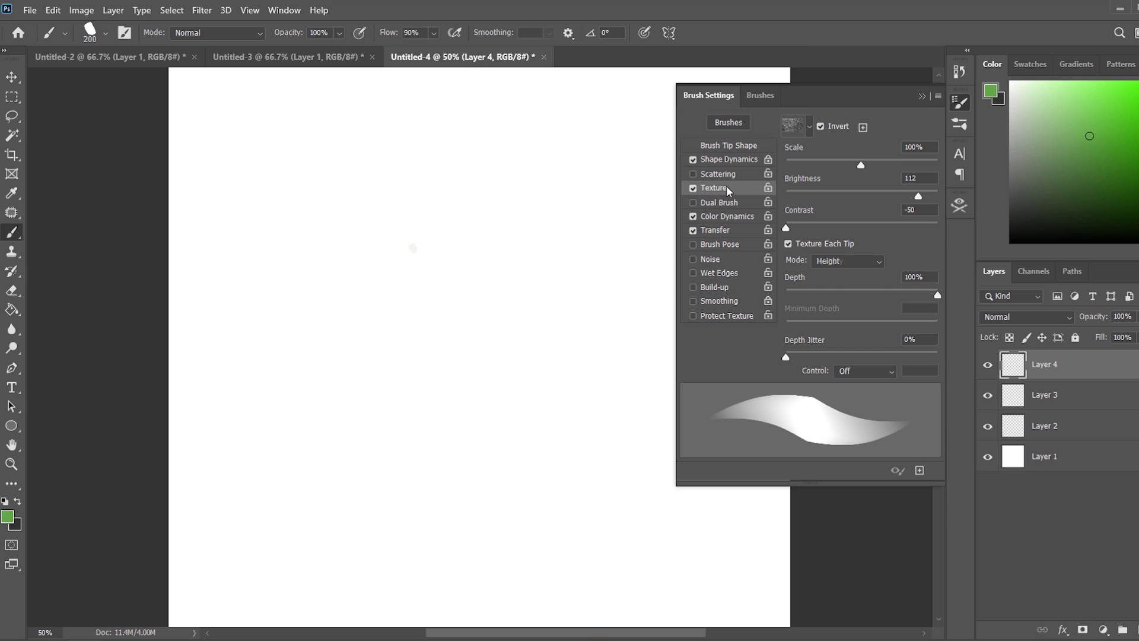
pyautogui.click(809, 126)
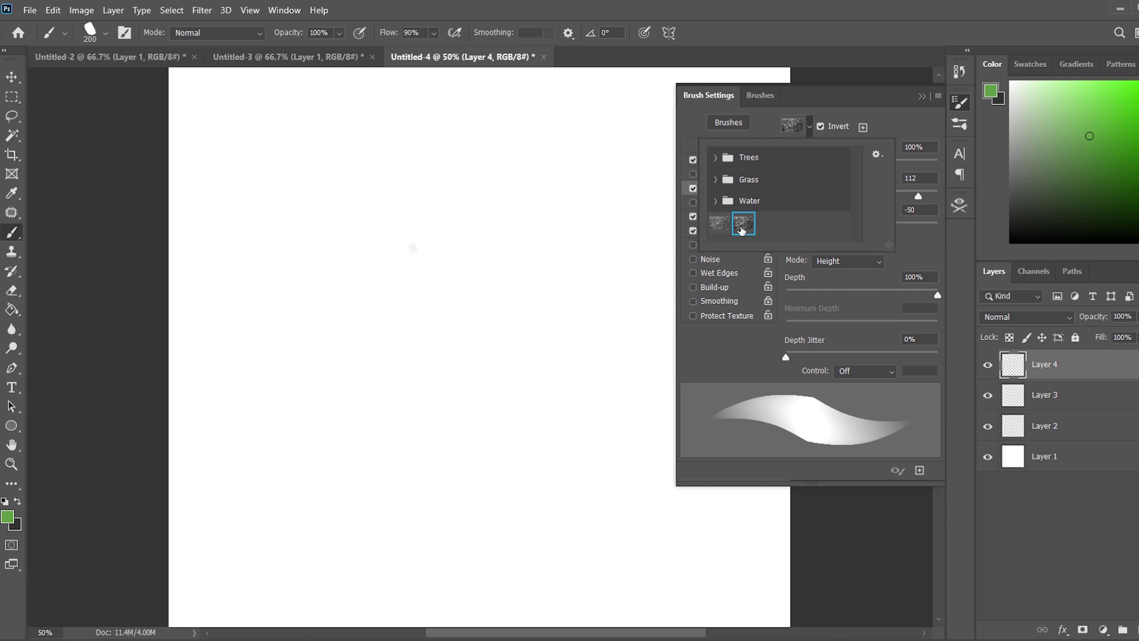
pyautogui.click(411, 250)
# Test the textured brush in Height mode with green strokes on Layer 4, removing them again.
pyautogui.moveTo(344, 292)
pyautogui.mouseDown()
pyautogui.moveTo(482, 301)
pyautogui.moveTo(525, 376)
pyautogui.mouseUp()
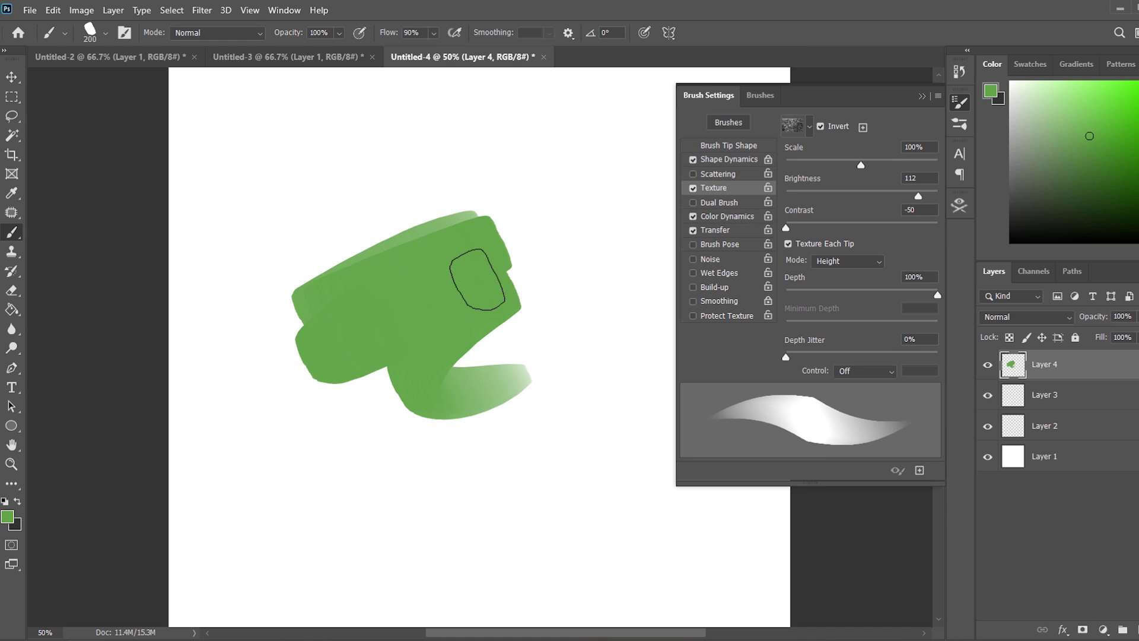
pyautogui.hotkey('ctrl', 'z')
pyautogui.moveTo(270, 365)
pyautogui.mouseDown()
pyautogui.moveTo(544, 190)
pyautogui.moveTo(165, 407)
pyautogui.mouseUp()
pyautogui.hotkey('ctrl', 'z')
pyautogui.moveTo(285, 424)
pyautogui.mouseDown()
pyautogui.moveTo(555, 225)
pyautogui.moveTo(439, 236)
pyautogui.moveTo(204, 458)
pyautogui.mouseUp()
pyautogui.press('Delete')
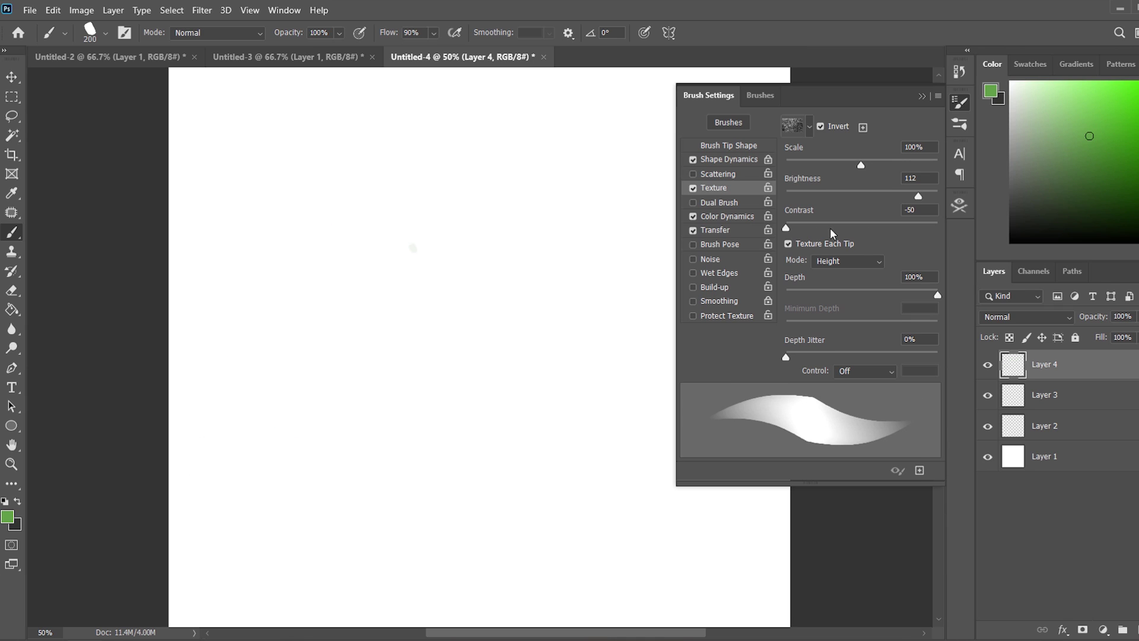
# Set the brush texture mode to Darken and test a stroke on Layer 4, undoing it.
pyautogui.click(841, 262)
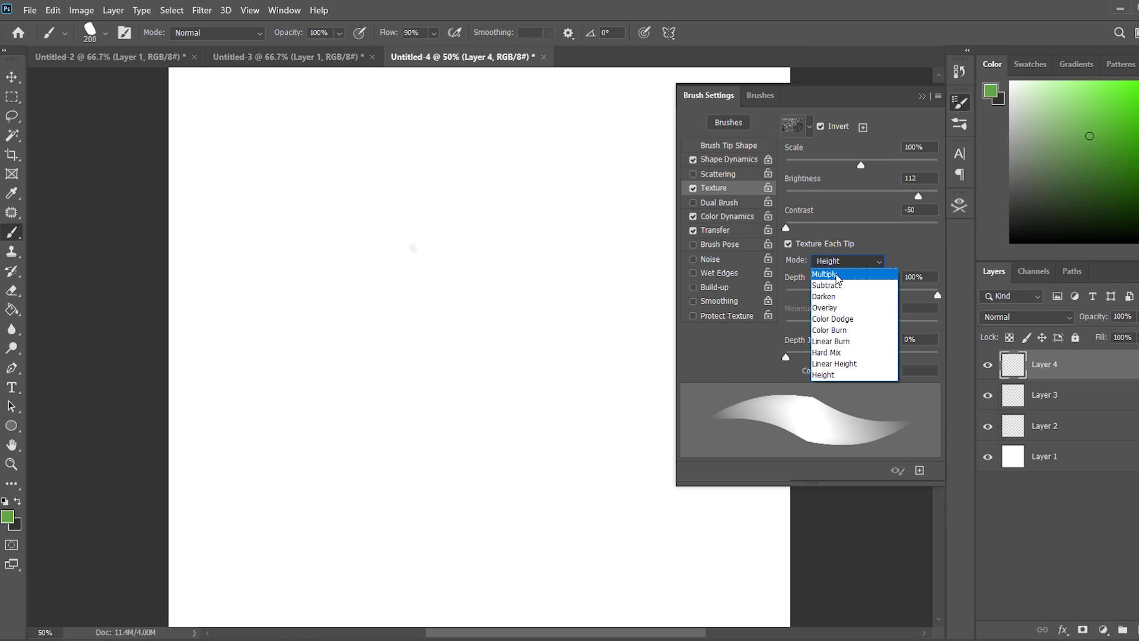
pyautogui.click(836, 297)
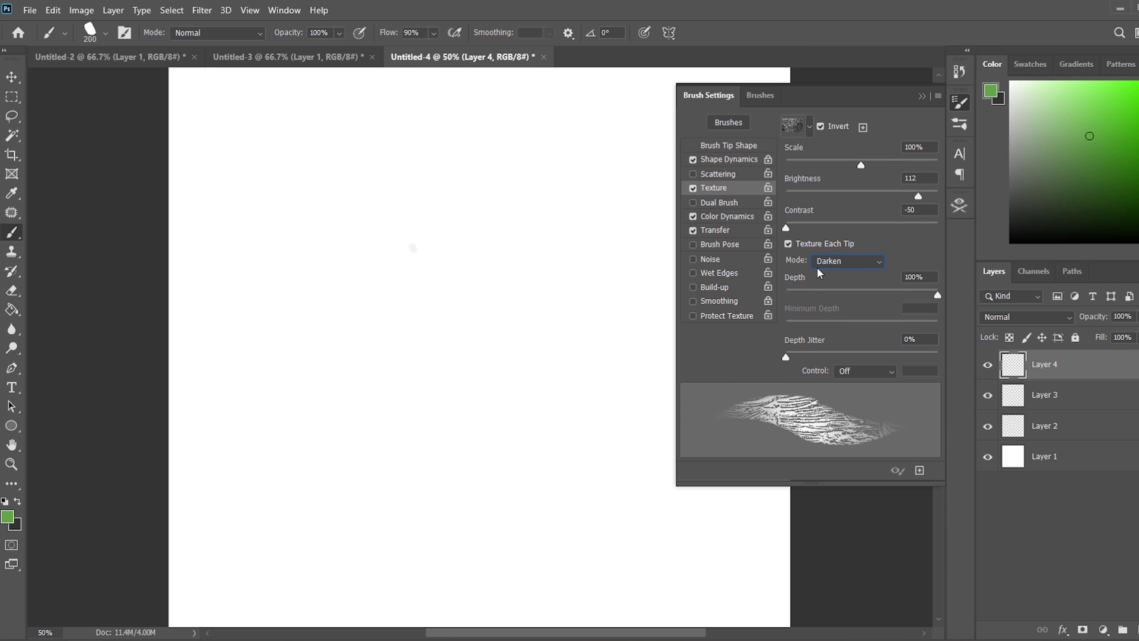
pyautogui.moveTo(425, 336)
pyautogui.mouseDown()
pyautogui.moveTo(470, 254)
pyautogui.moveTo(469, 216)
pyautogui.moveTo(315, 442)
pyautogui.mouseUp()
pyautogui.hotkey('ctrl', 'z')
# Set the texture brightness to 15 and paint overlapping and separate green test strokes across Layer 4.
pyautogui.moveTo(906, 201); pyautogui.dragTo(852, 198)
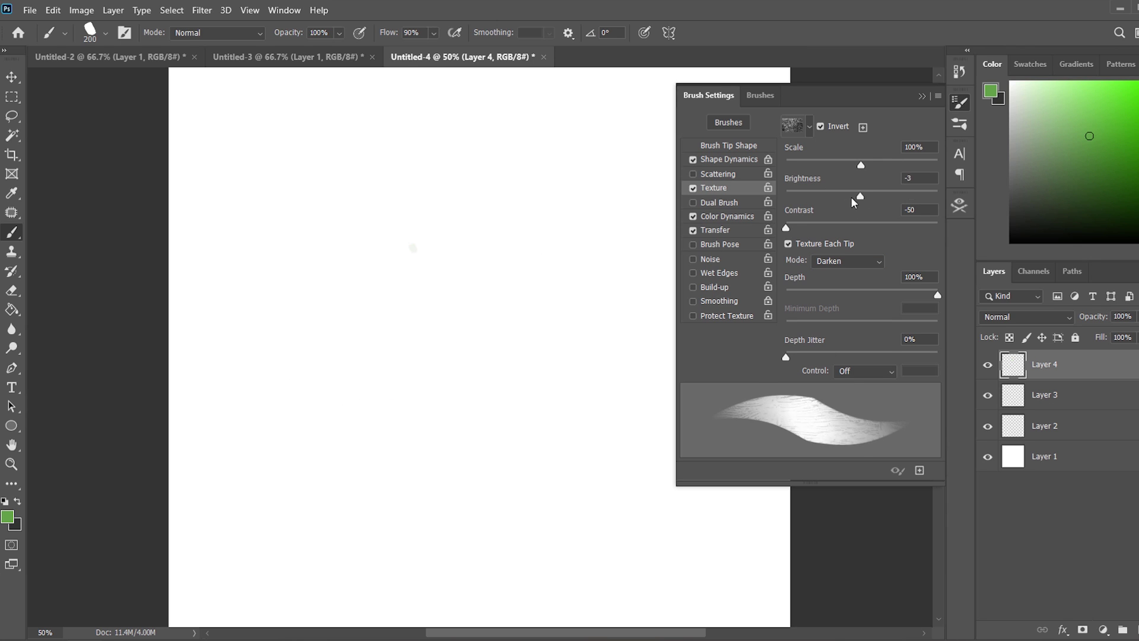
pyautogui.moveTo(445, 296)
pyautogui.mouseDown()
pyautogui.moveTo(415, 293)
pyautogui.moveTo(280, 457)
pyautogui.moveTo(602, 244)
pyautogui.mouseUp()
pyautogui.moveTo(632, 142); pyautogui.dragTo(344, 205)
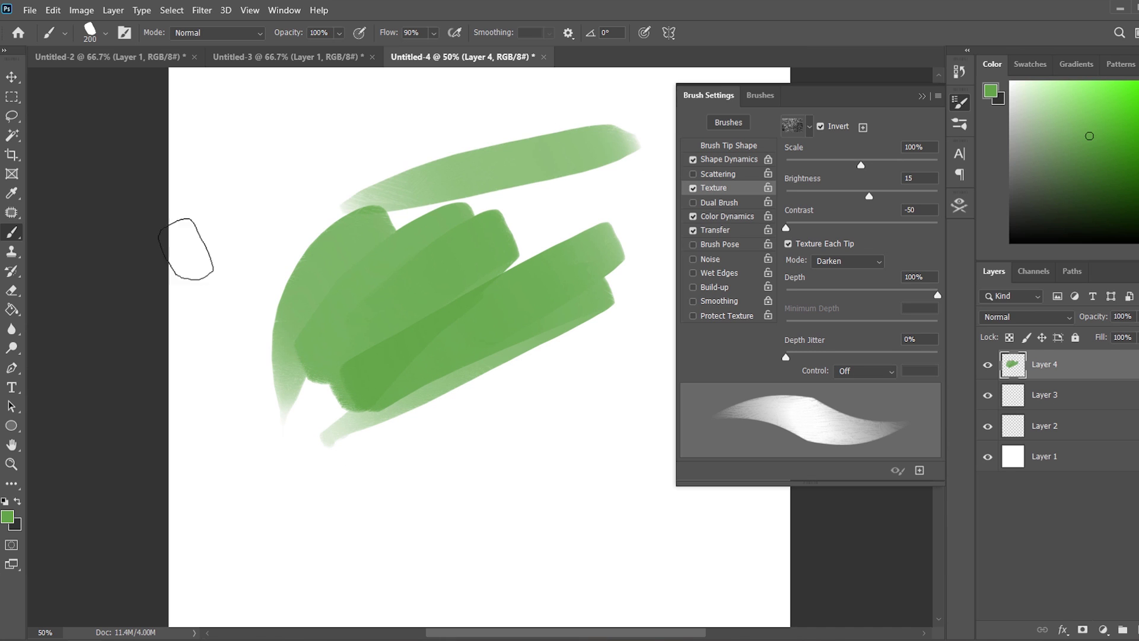
pyautogui.moveTo(590, 98); pyautogui.dragTo(252, 204)
pyautogui.moveTo(203, 272); pyautogui.dragTo(365, 199)
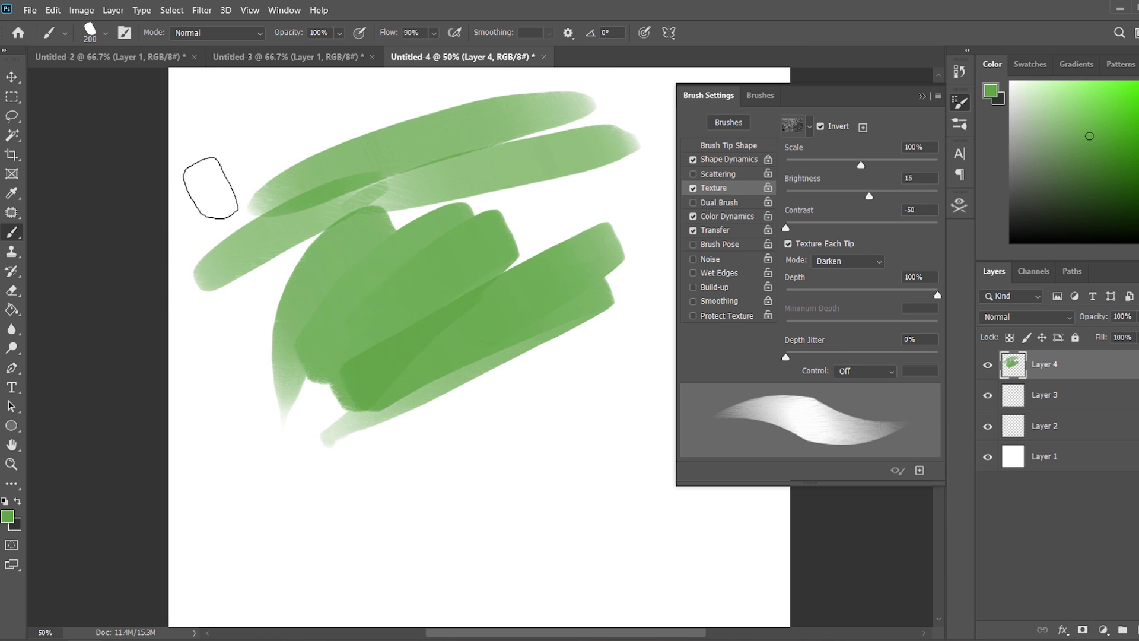
pyautogui.moveTo(204, 183); pyautogui.dragTo(401, 112)
pyautogui.moveTo(301, 517); pyautogui.dragTo(647, 362)
pyautogui.moveTo(368, 555); pyautogui.dragTo(599, 437)
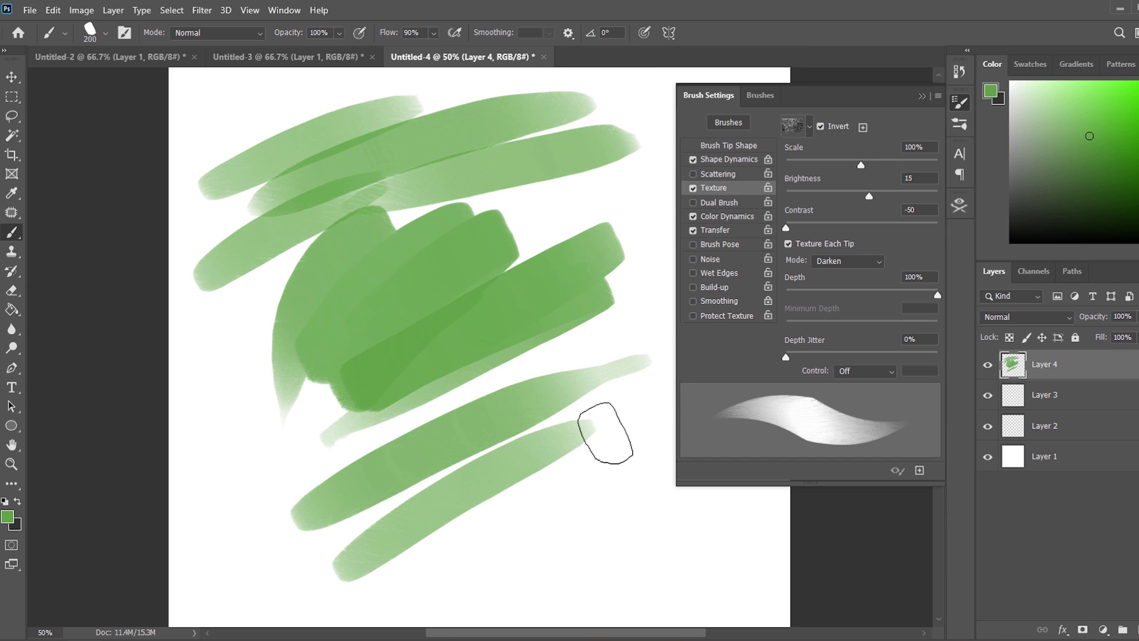
pyautogui.moveTo(438, 559); pyautogui.dragTo(587, 475)
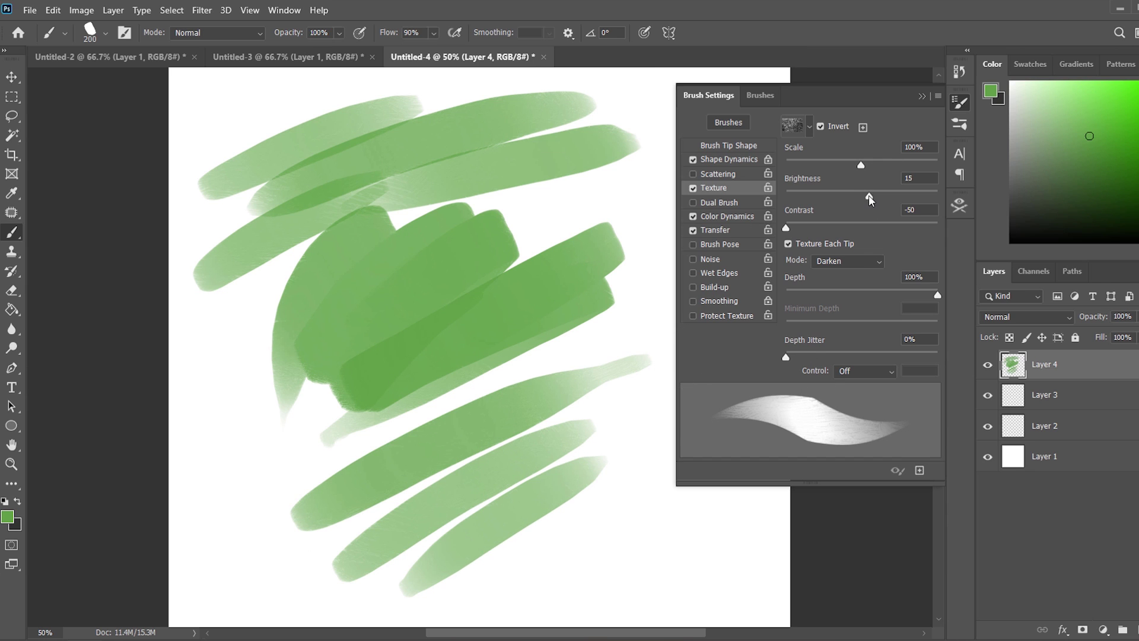
# Set the texture brightness to 150 and paint a diagonal test stroke between the existing ones on Layer 4.
pyautogui.moveTo(887, 197); pyautogui.dragTo(945, 195)
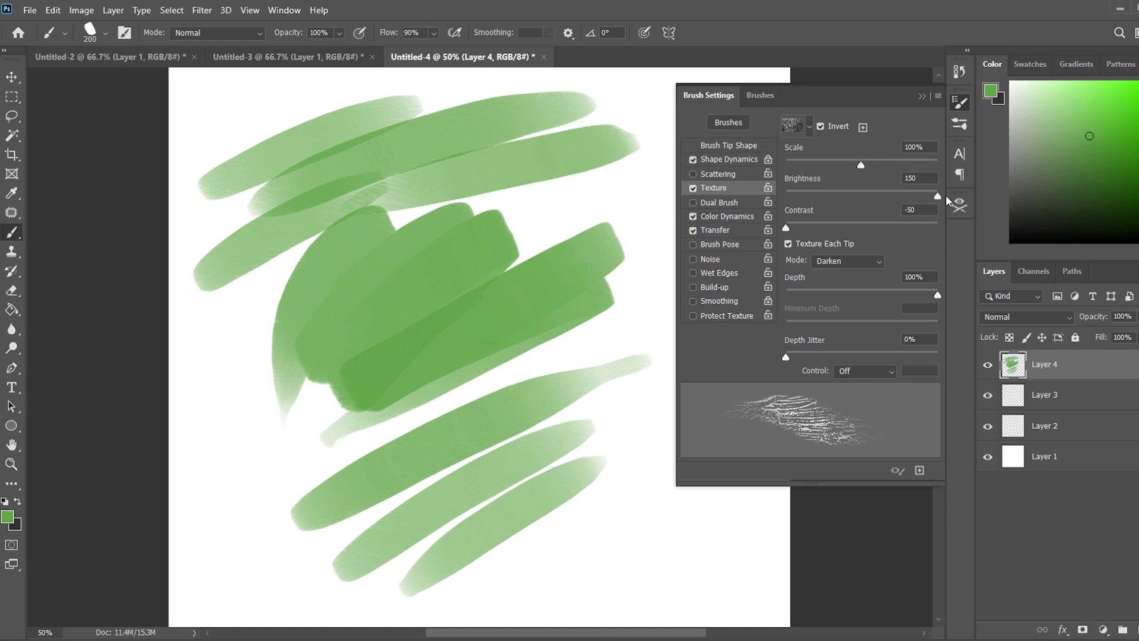
pyautogui.moveTo(644, 302)
pyautogui.mouseDown()
pyautogui.moveTo(460, 381)
pyautogui.moveTo(266, 489)
pyautogui.mouseUp()
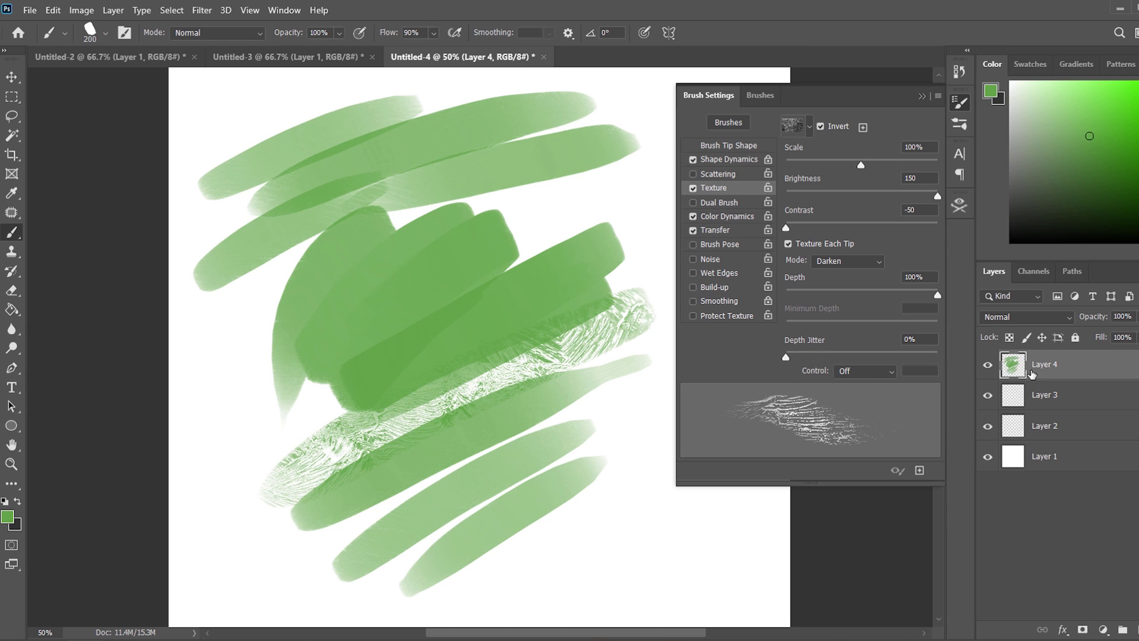
# Hide Layer 4 and paint a patch of overlapping textured strokes on Layer 3, ending in a lighter green.
pyautogui.click(988, 365)
pyautogui.click(1044, 394)
pyautogui.moveTo(571, 246); pyautogui.dragTo(199, 459)
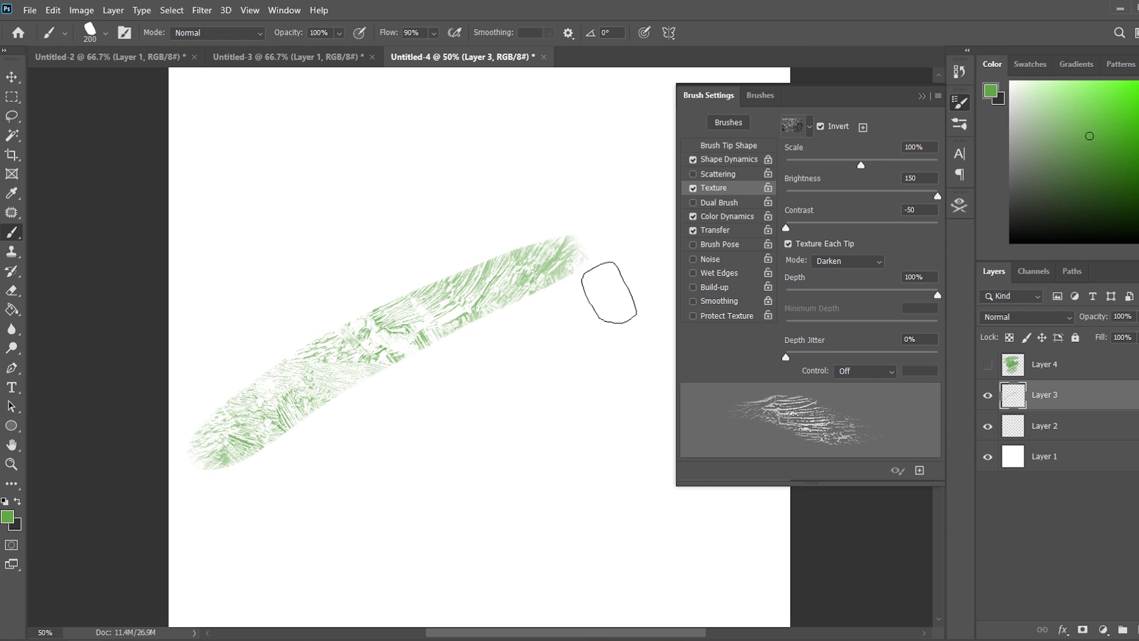
pyautogui.moveTo(609, 292)
pyautogui.mouseDown()
pyautogui.moveTo(473, 342)
pyautogui.moveTo(229, 496)
pyautogui.mouseUp()
pyautogui.hotkey('ctrl', 'z')
pyautogui.moveTo(534, 249)
pyautogui.mouseDown()
pyautogui.moveTo(382, 371)
pyautogui.moveTo(415, 247)
pyautogui.moveTo(445, 198)
pyautogui.moveTo(360, 321)
pyautogui.moveTo(447, 221)
pyautogui.moveTo(253, 254)
pyautogui.moveTo(300, 344)
pyautogui.moveTo(310, 392)
pyautogui.moveTo(519, 254)
pyautogui.moveTo(320, 378)
pyautogui.moveTo(531, 263)
pyautogui.moveTo(560, 218)
pyautogui.moveTo(318, 348)
pyautogui.mouseUp()
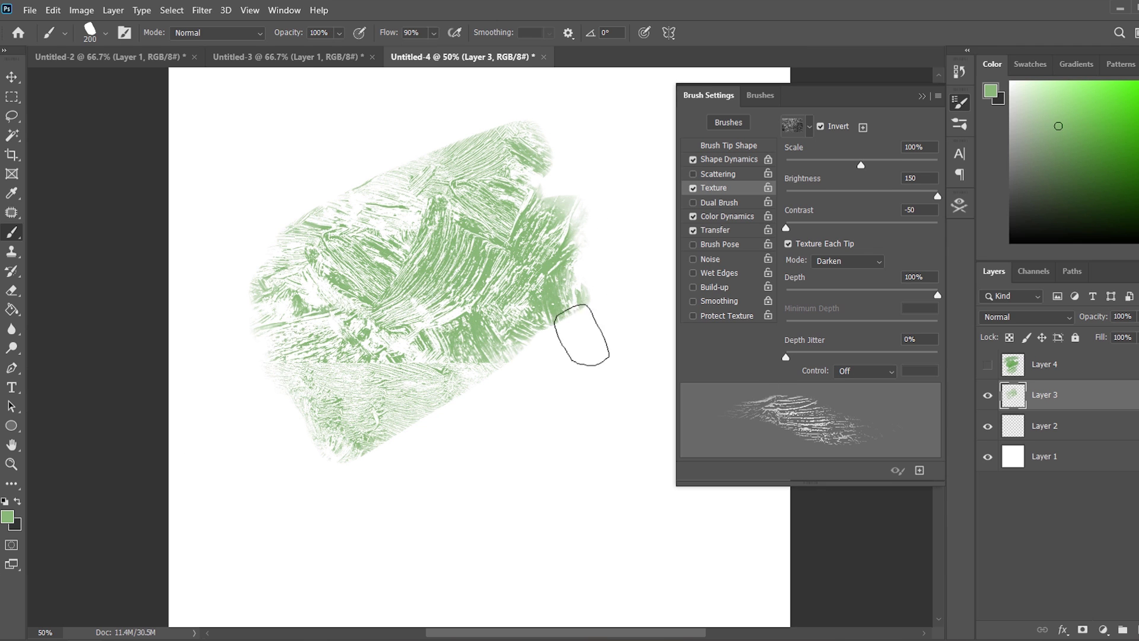
pyautogui.moveTo(518, 276); pyautogui.dragTo(548, 268)
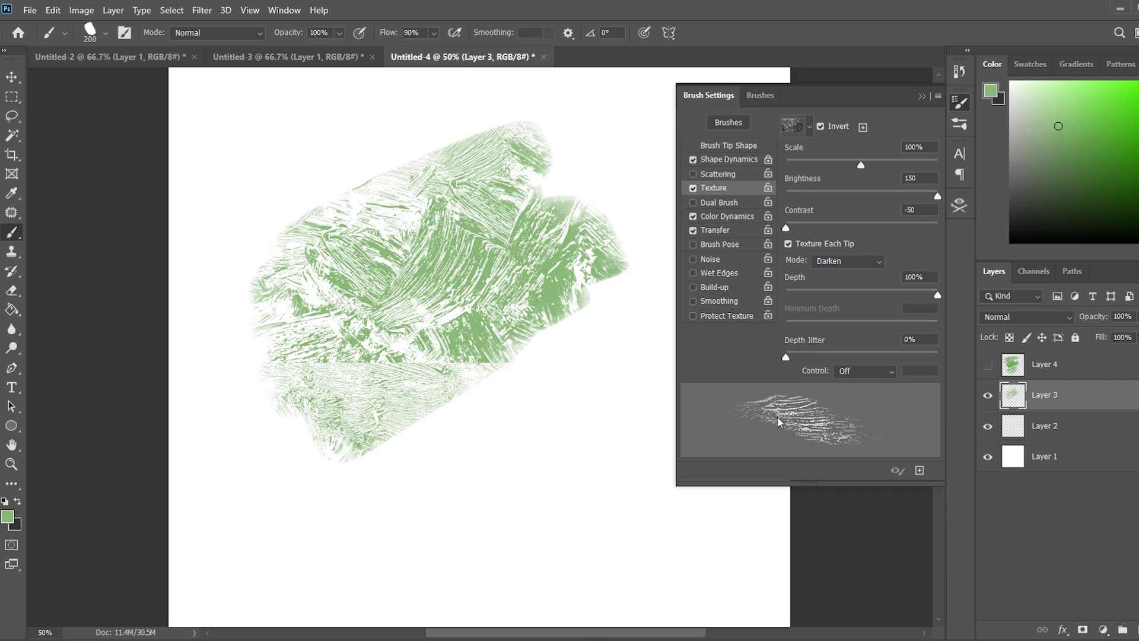
# Set the texture brightness to 37 and, with Layer 3 hidden, paint light green test strokes on Layer 2.
pyautogui.moveTo(934, 198); pyautogui.dragTo(875, 197)
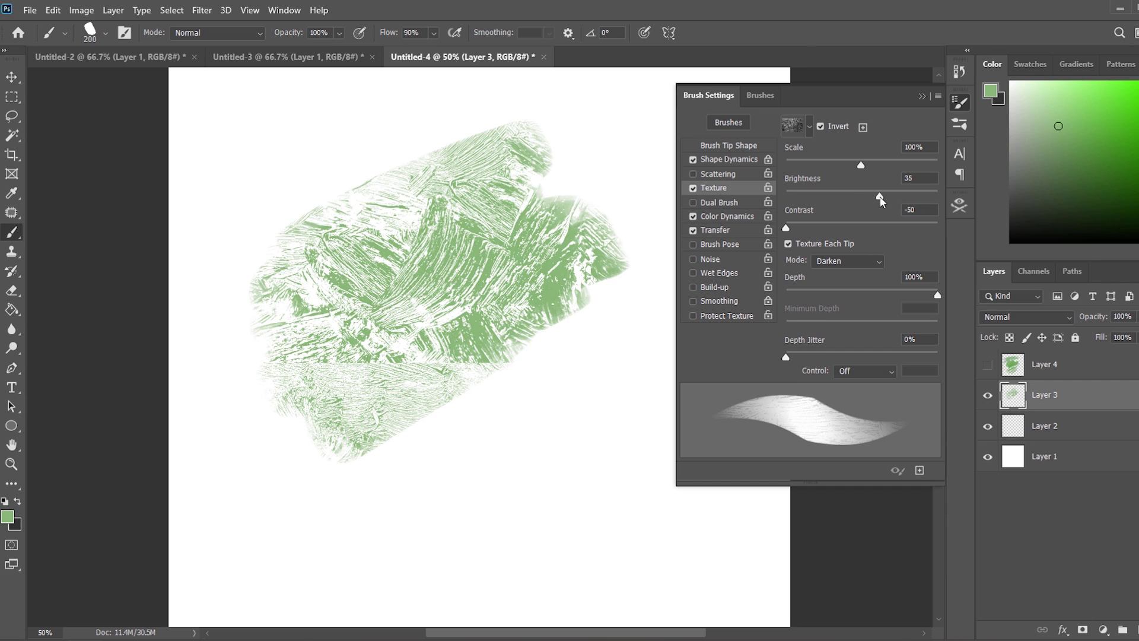
pyautogui.click(1009, 418)
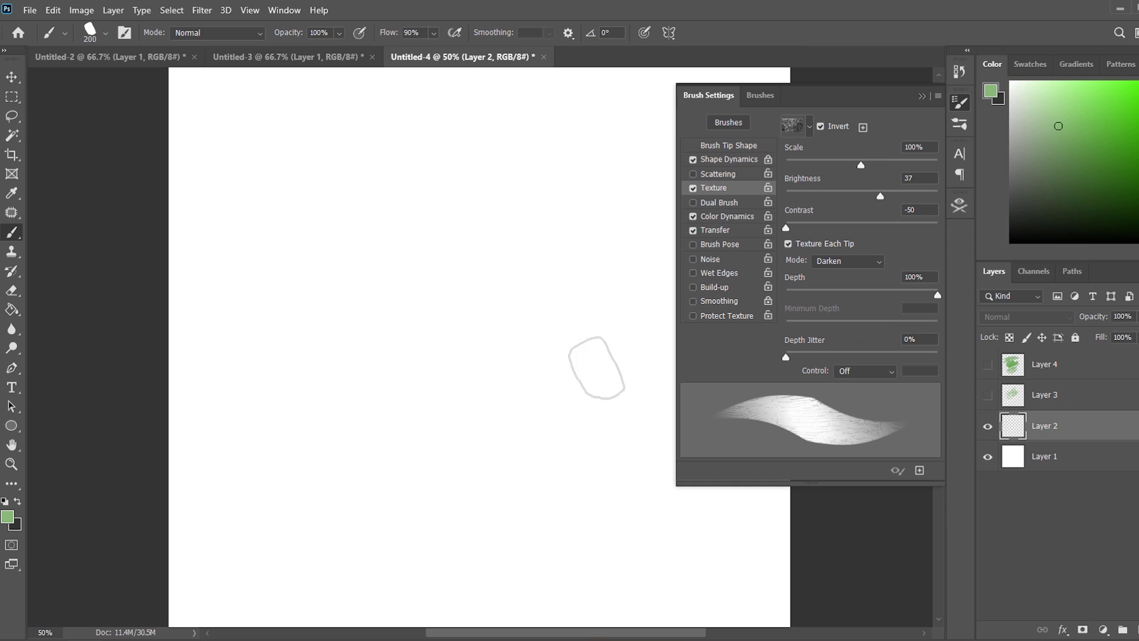
pyautogui.moveTo(518, 292)
pyautogui.mouseDown()
pyautogui.moveTo(501, 272)
pyautogui.moveTo(311, 375)
pyautogui.mouseUp()
pyautogui.moveTo(578, 208); pyautogui.dragTo(250, 335)
pyautogui.moveTo(546, 128)
pyautogui.mouseDown()
pyautogui.moveTo(322, 216)
pyautogui.moveTo(198, 331)
pyautogui.mouseUp()
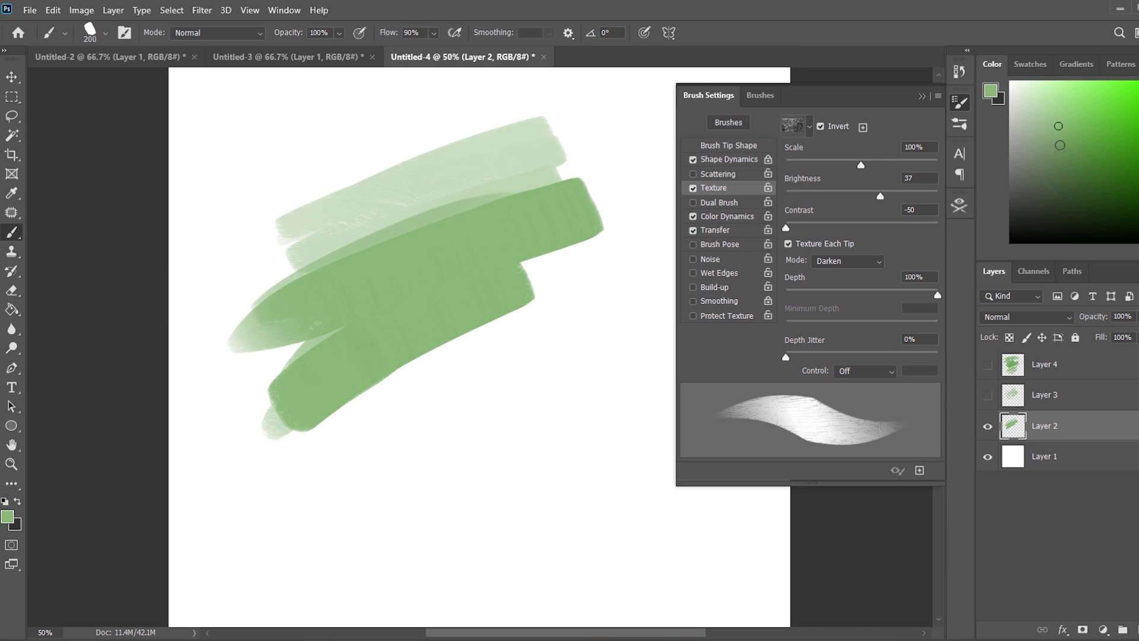
# Set the texture brightness to 59 and cover the light strokes on Layer 2 with darker green paint.
pyautogui.moveTo(270, 344); pyautogui.dragTo(614, 205)
pyautogui.moveTo(267, 364); pyautogui.dragTo(427, 287)
pyautogui.moveTo(558, 258)
pyautogui.mouseDown()
pyautogui.moveTo(285, 394)
pyautogui.moveTo(470, 279)
pyautogui.moveTo(265, 407)
pyautogui.moveTo(474, 229)
pyautogui.moveTo(287, 262)
pyautogui.mouseUp()
pyautogui.moveTo(500, 287)
pyautogui.mouseDown()
pyautogui.moveTo(498, 415)
pyautogui.moveTo(490, 373)
pyautogui.moveTo(434, 315)
pyautogui.moveTo(349, 484)
pyautogui.moveTo(325, 394)
pyautogui.moveTo(332, 403)
pyautogui.moveTo(504, 328)
pyautogui.moveTo(354, 446)
pyautogui.moveTo(442, 376)
pyautogui.moveTo(433, 440)
pyautogui.moveTo(457, 465)
pyautogui.moveTo(556, 462)
pyautogui.moveTo(514, 483)
pyautogui.moveTo(528, 478)
pyautogui.moveTo(452, 483)
pyautogui.moveTo(533, 505)
pyautogui.mouseUp()
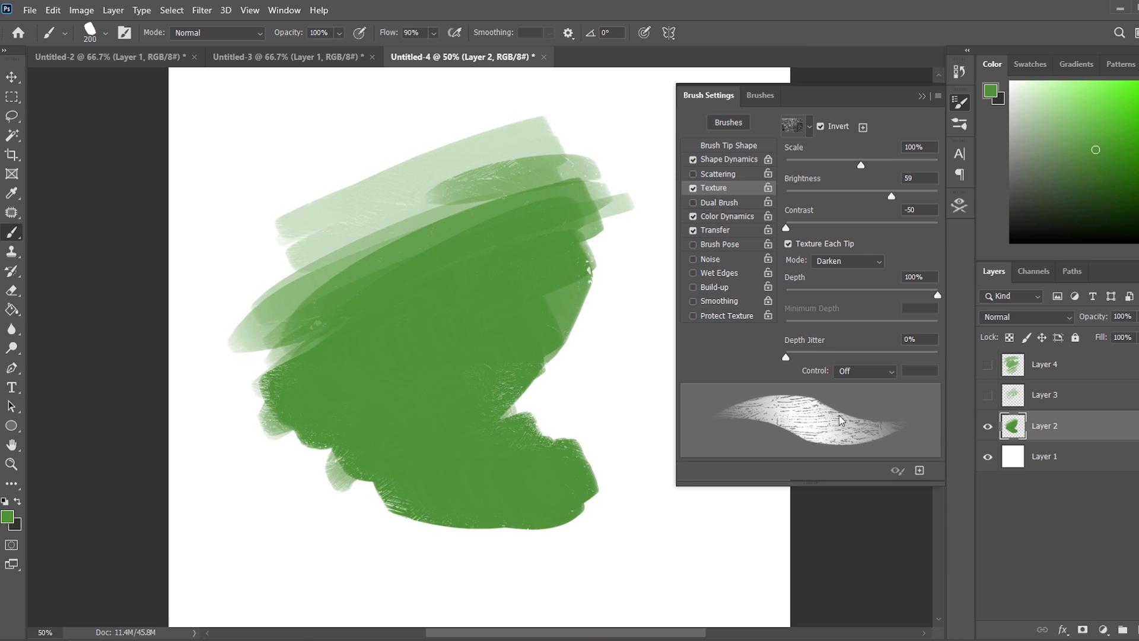
pyautogui.moveTo(503, 147)
pyautogui.mouseDown()
pyautogui.moveTo(334, 279)
pyautogui.moveTo(308, 249)
pyautogui.moveTo(523, 137)
pyautogui.moveTo(408, 179)
pyautogui.moveTo(309, 235)
pyautogui.moveTo(321, 216)
pyautogui.moveTo(309, 214)
pyautogui.moveTo(261, 331)
pyautogui.moveTo(360, 380)
pyautogui.moveTo(306, 299)
pyautogui.moveTo(540, 232)
pyautogui.moveTo(622, 224)
pyautogui.mouseUp()
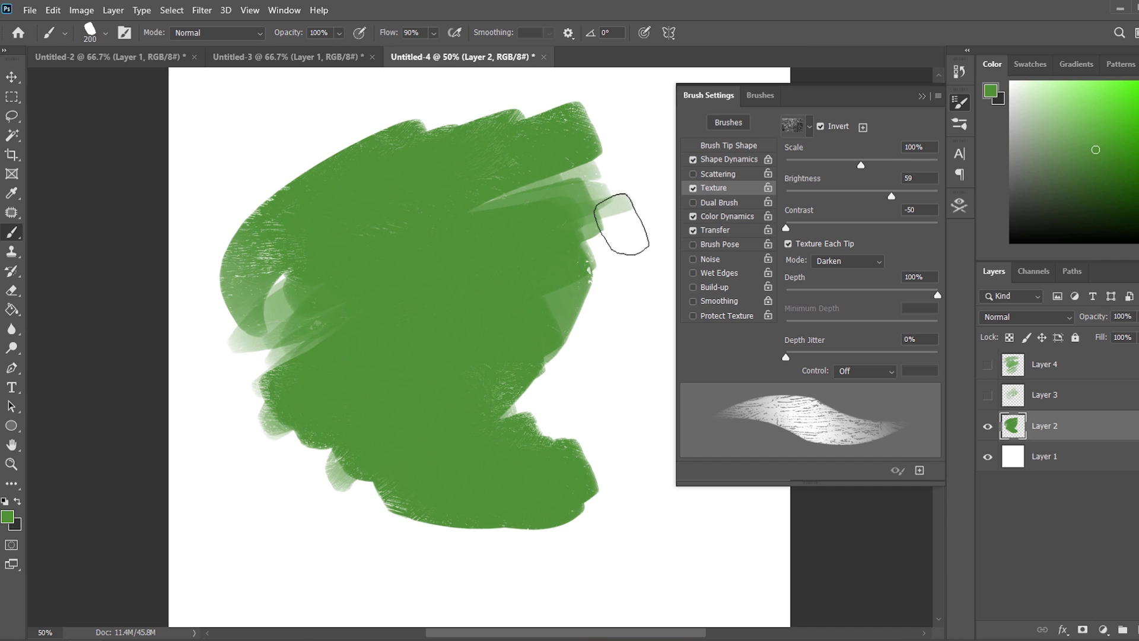
# Paint overlapping bright green strokes over the dark green area on Layer 2.
pyautogui.moveTo(557, 181)
pyautogui.mouseDown()
pyautogui.moveTo(427, 204)
pyautogui.moveTo(359, 284)
pyautogui.moveTo(343, 241)
pyautogui.moveTo(287, 297)
pyautogui.moveTo(564, 260)
pyautogui.moveTo(310, 377)
pyautogui.moveTo(590, 267)
pyautogui.mouseUp()
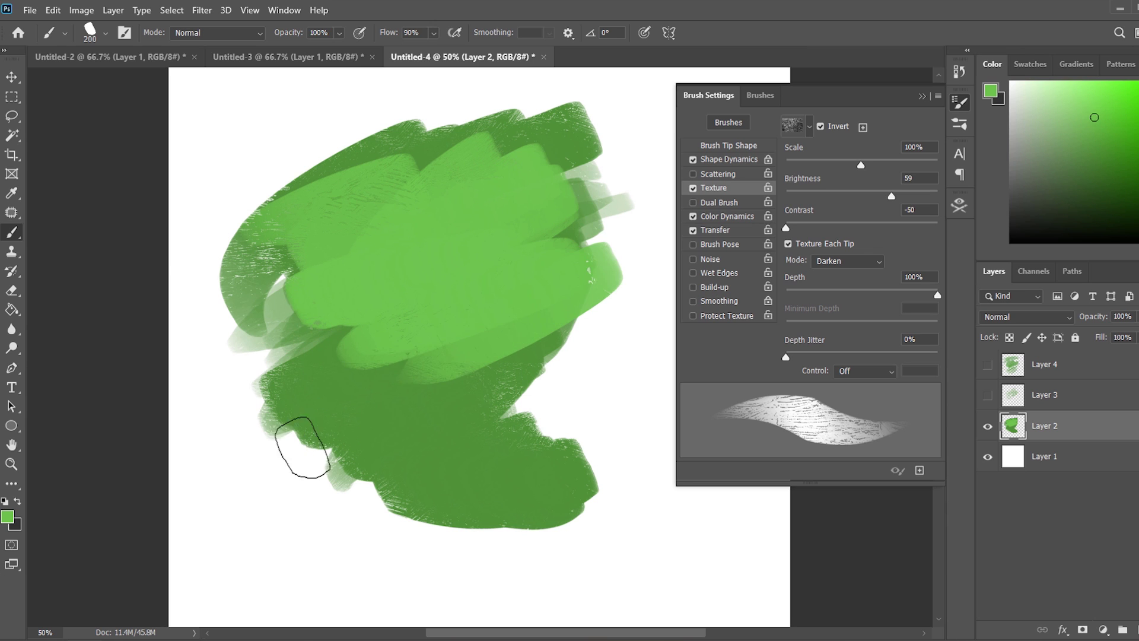
pyautogui.moveTo(380, 393); pyautogui.dragTo(610, 259)
pyautogui.moveTo(389, 329)
pyautogui.mouseDown()
pyautogui.moveTo(424, 356)
pyautogui.moveTo(295, 379)
pyautogui.moveTo(365, 450)
pyautogui.moveTo(469, 461)
pyautogui.moveTo(347, 404)
pyautogui.moveTo(258, 385)
pyautogui.moveTo(214, 485)
pyautogui.moveTo(279, 438)
pyautogui.moveTo(258, 377)
pyautogui.moveTo(234, 418)
pyautogui.moveTo(262, 392)
pyautogui.moveTo(274, 439)
pyautogui.moveTo(398, 436)
pyautogui.mouseUp()
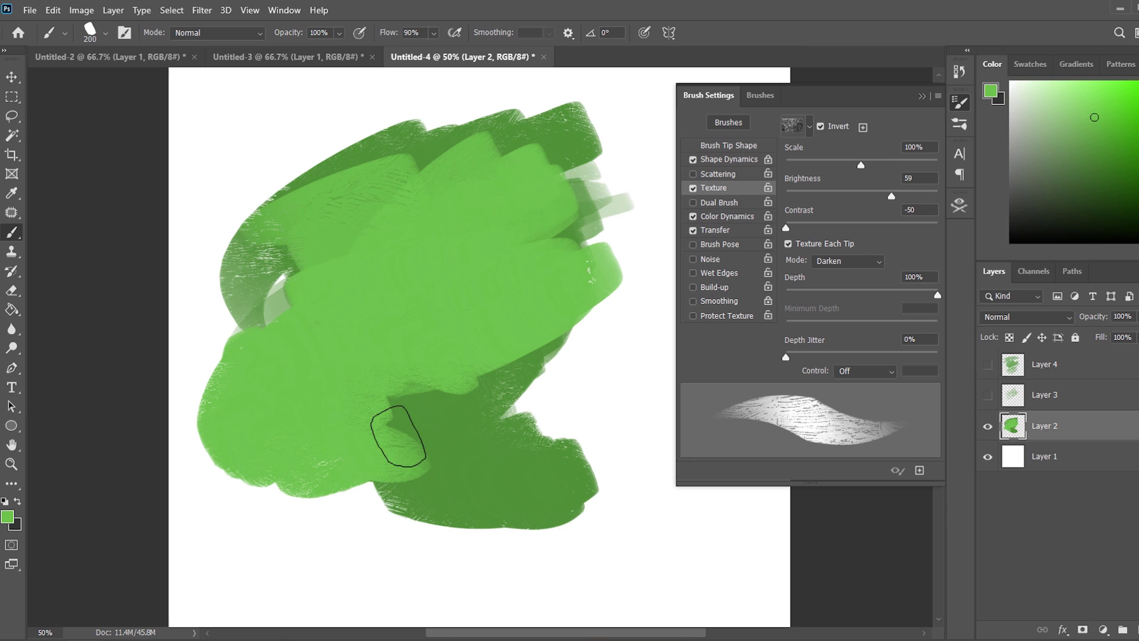
pyautogui.moveTo(604, 268)
pyautogui.mouseDown()
pyautogui.moveTo(528, 172)
pyautogui.moveTo(483, 153)
pyautogui.moveTo(600, 188)
pyautogui.moveTo(557, 247)
pyautogui.moveTo(600, 259)
pyautogui.moveTo(629, 320)
pyautogui.mouseUp()
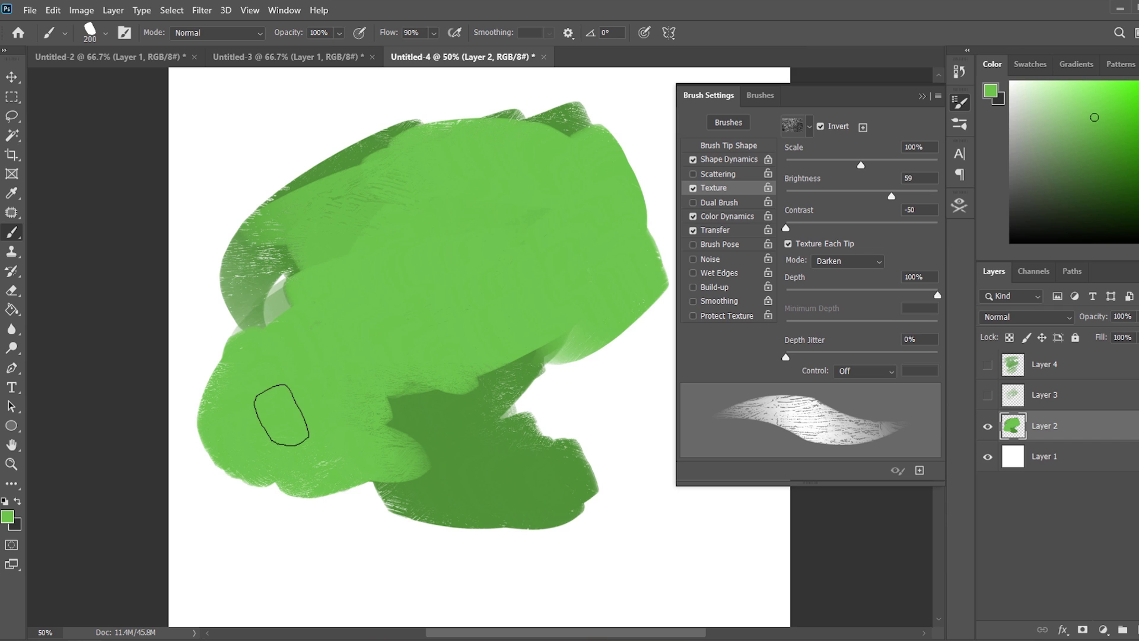
pyautogui.moveTo(572, 148)
pyautogui.mouseDown()
pyautogui.moveTo(473, 117)
pyautogui.moveTo(335, 128)
pyautogui.mouseUp()
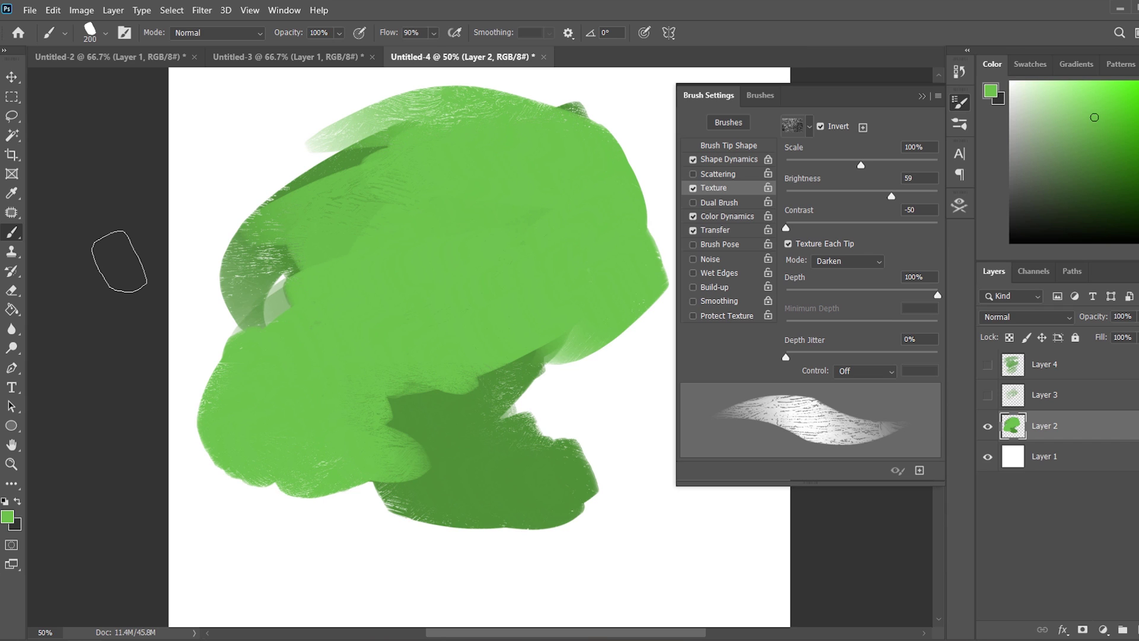